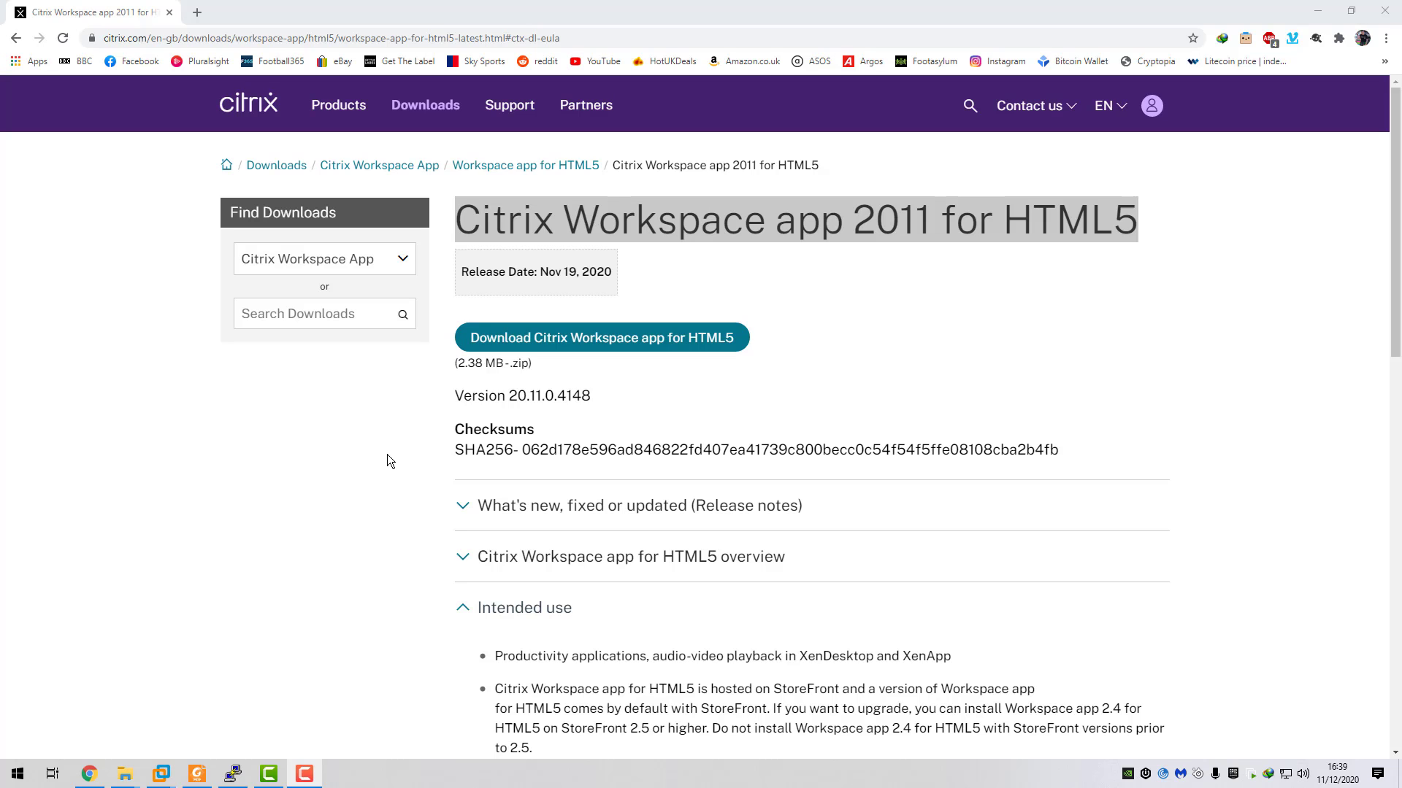
Switch to Foxit Reader and examine which features each platform supports in the Citrix Workspace App feature matrix, including the HTML5 column.
click(197, 774)
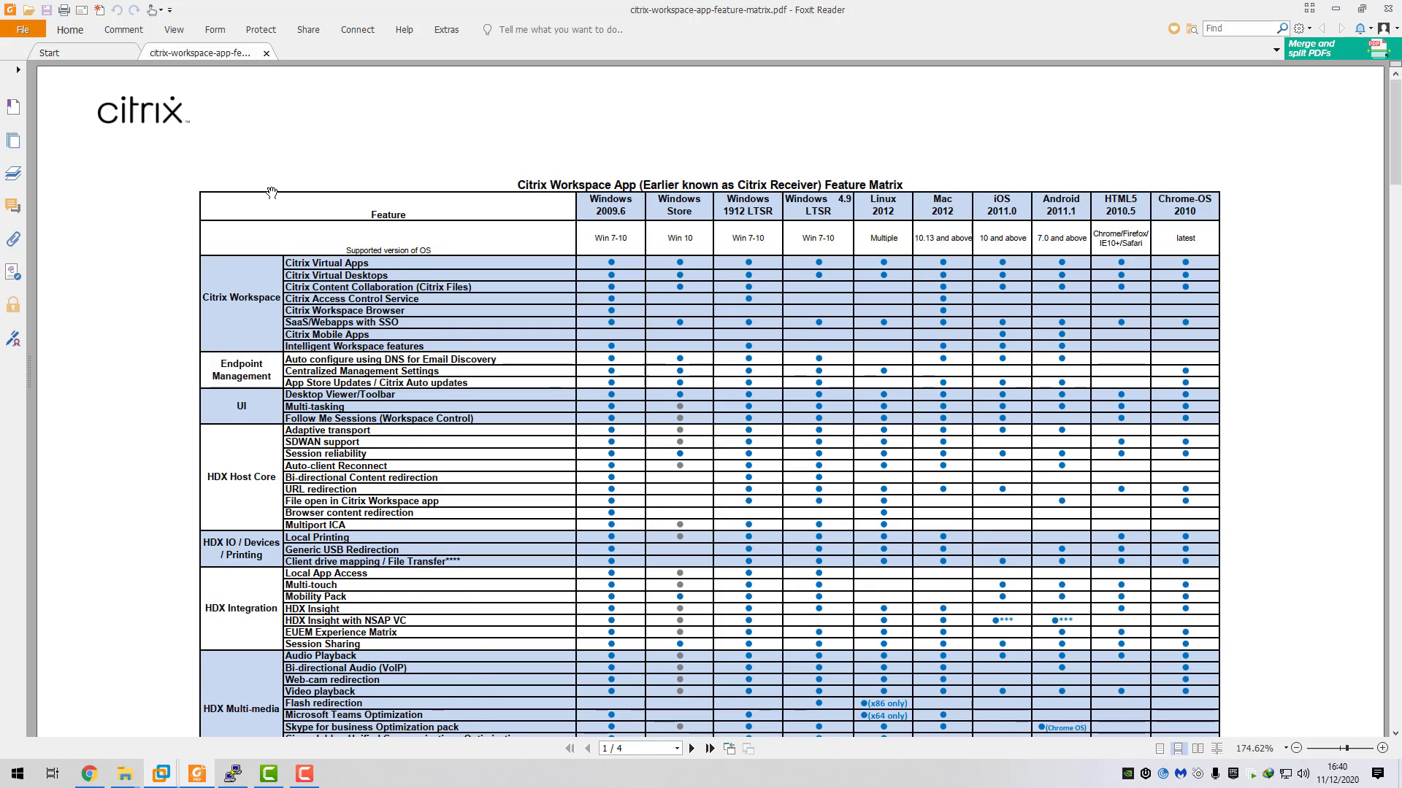
scroll(274, 191, down, 3)
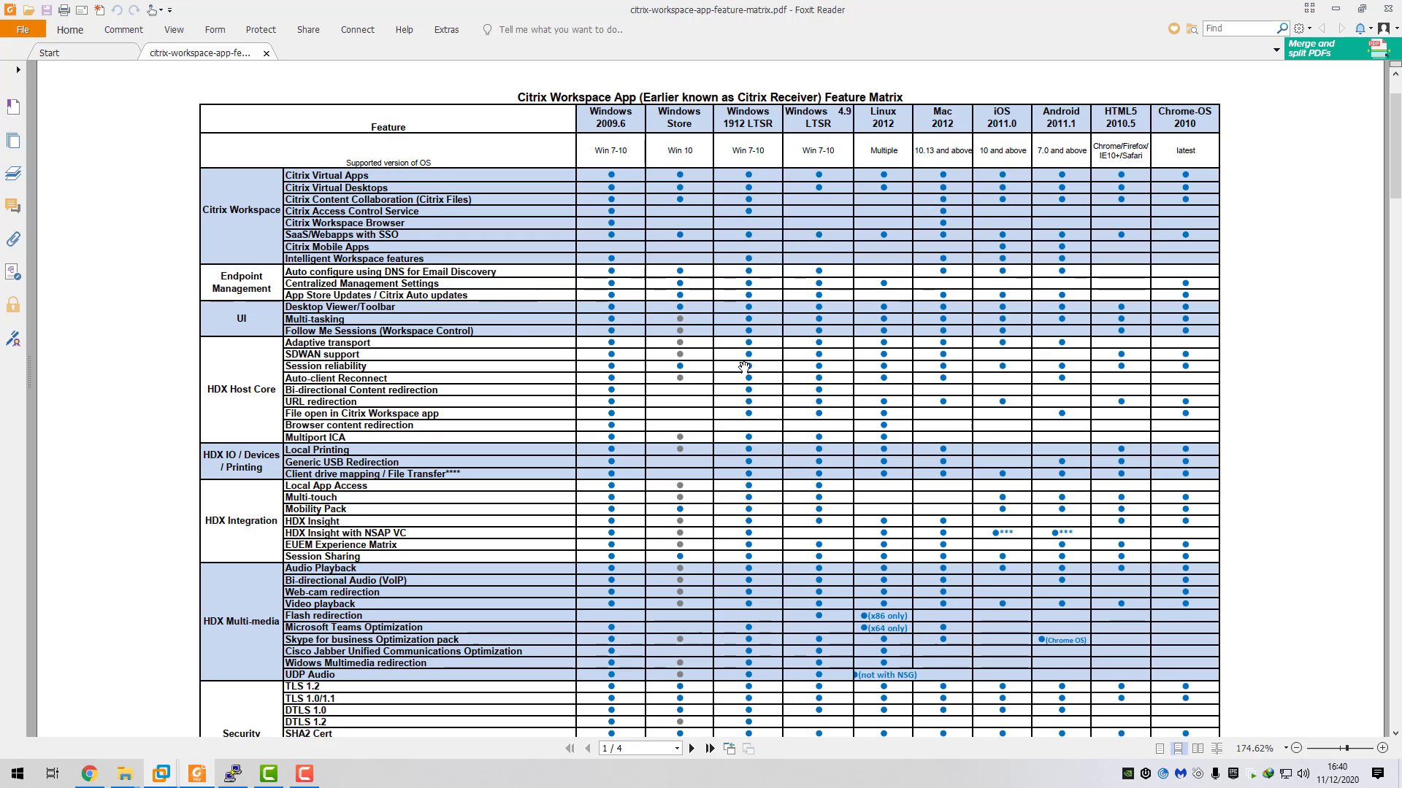
scroll(696, 423, down, 1)
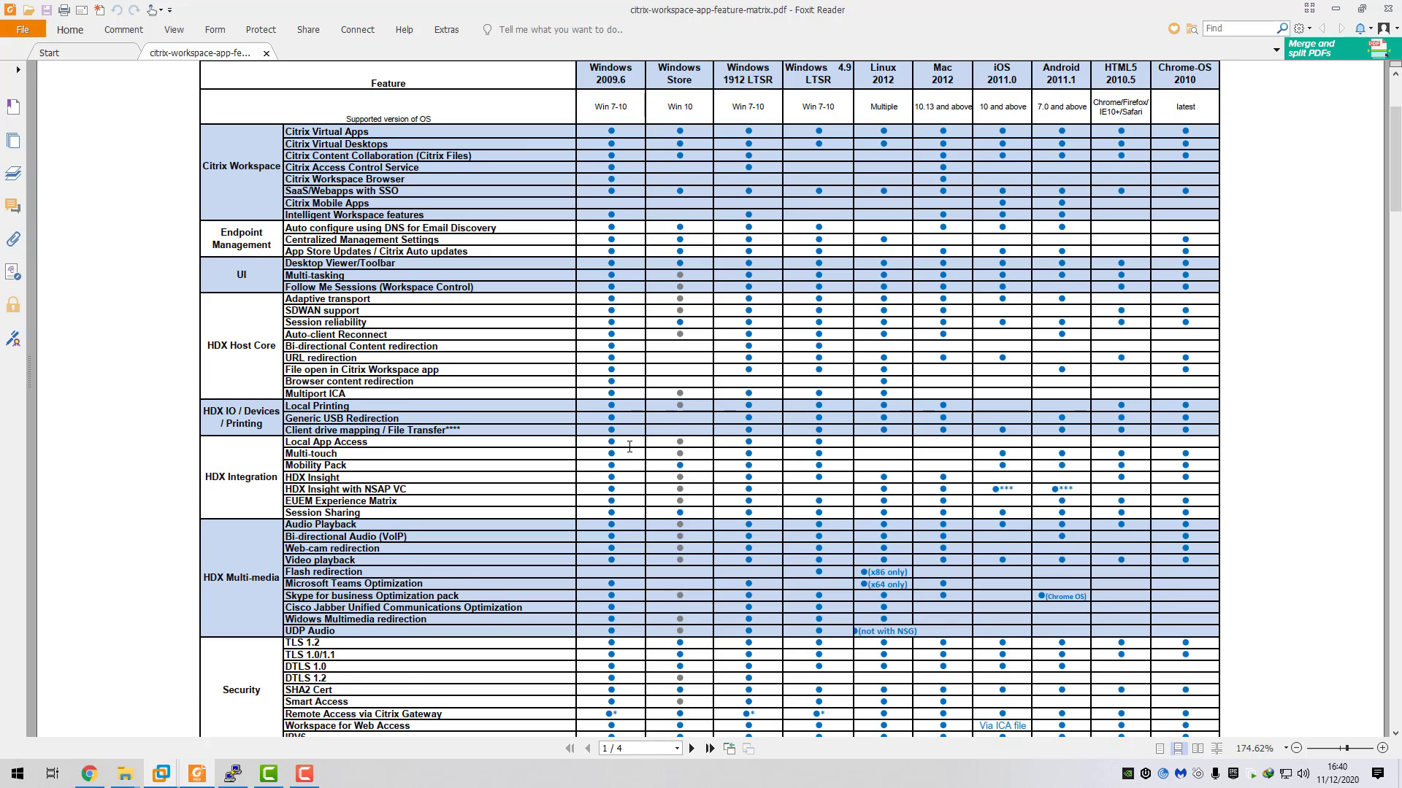
scroll(621, 449, down, 1)
scroll(482, 468, down, 1)
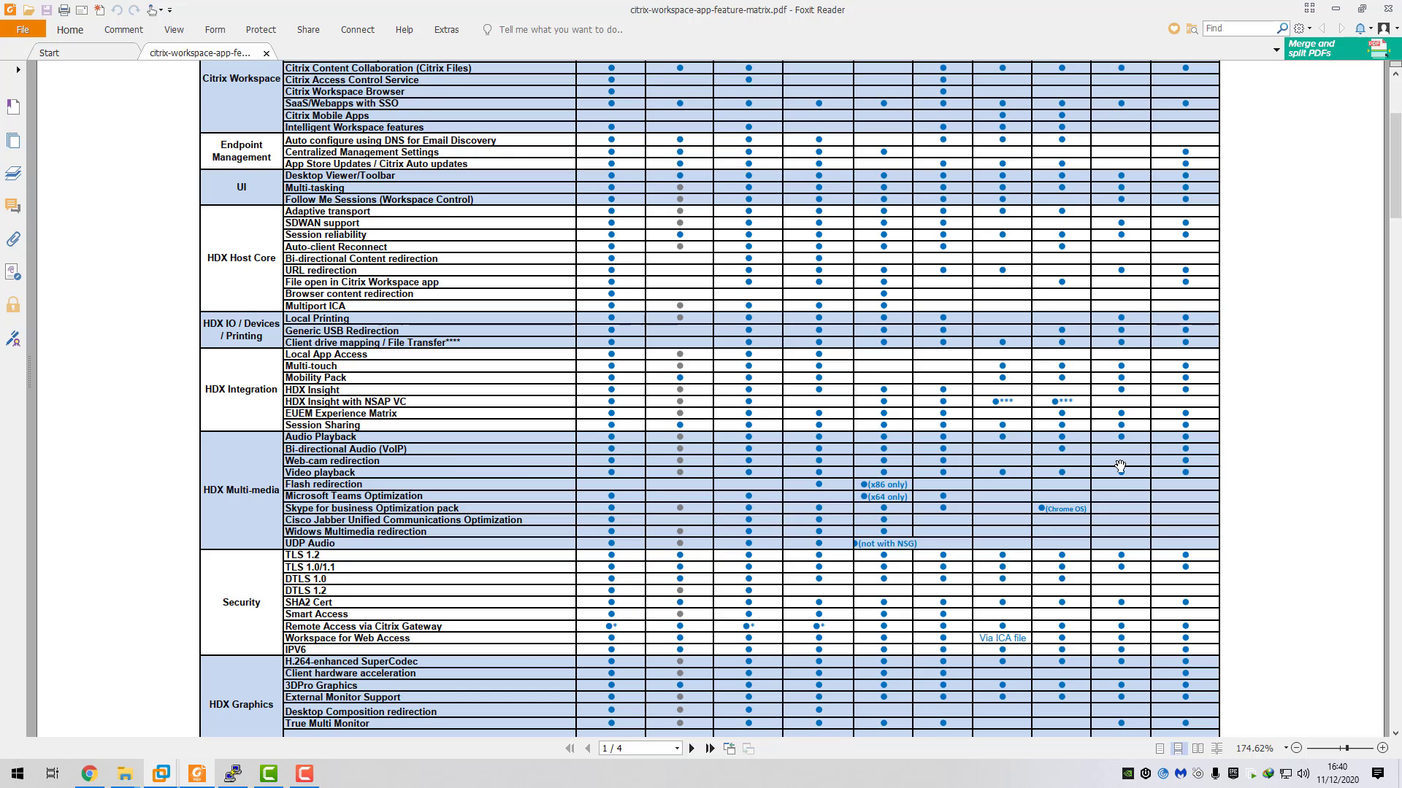
scroll(1119, 466, up, 3)
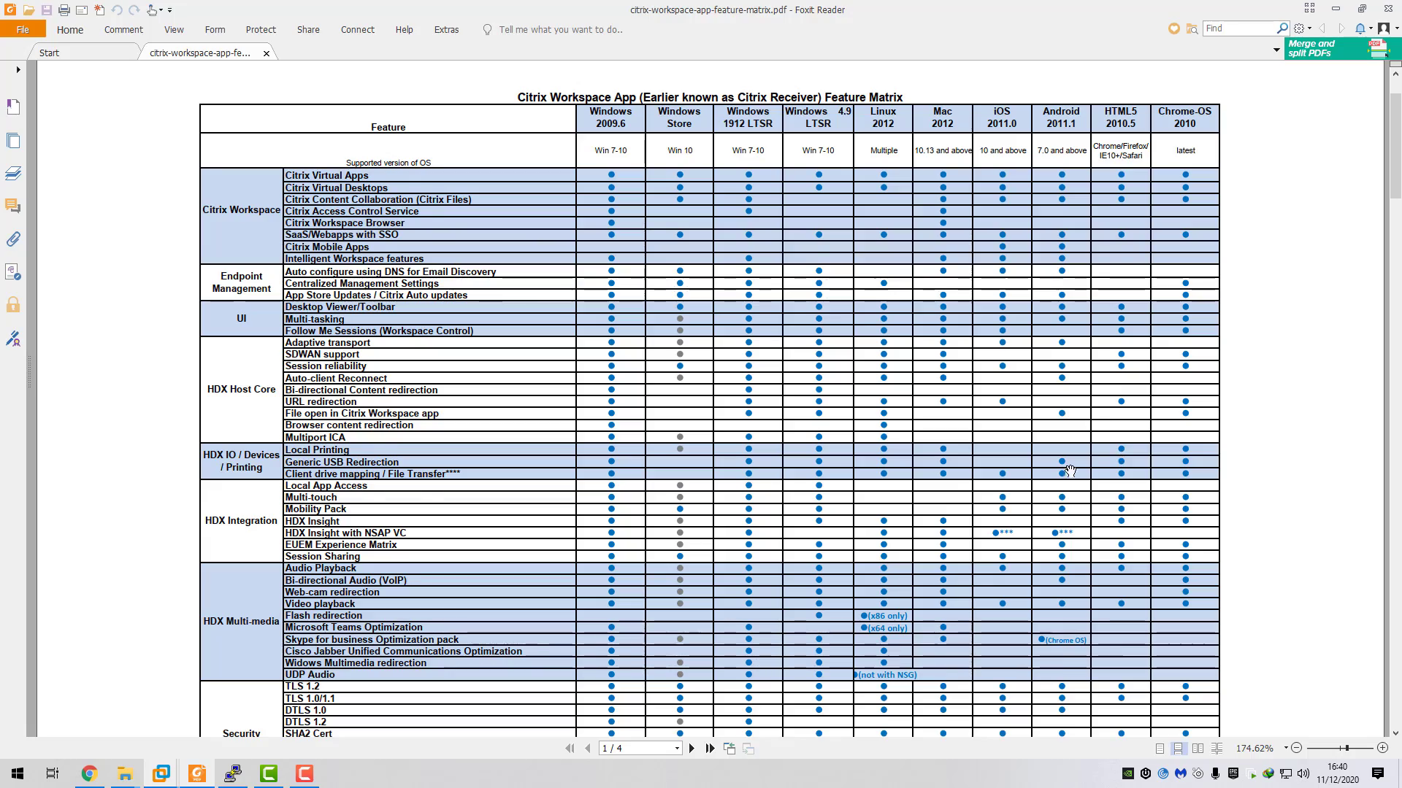
scroll(1069, 471, down, 11)
scroll(924, 464, up, 5)
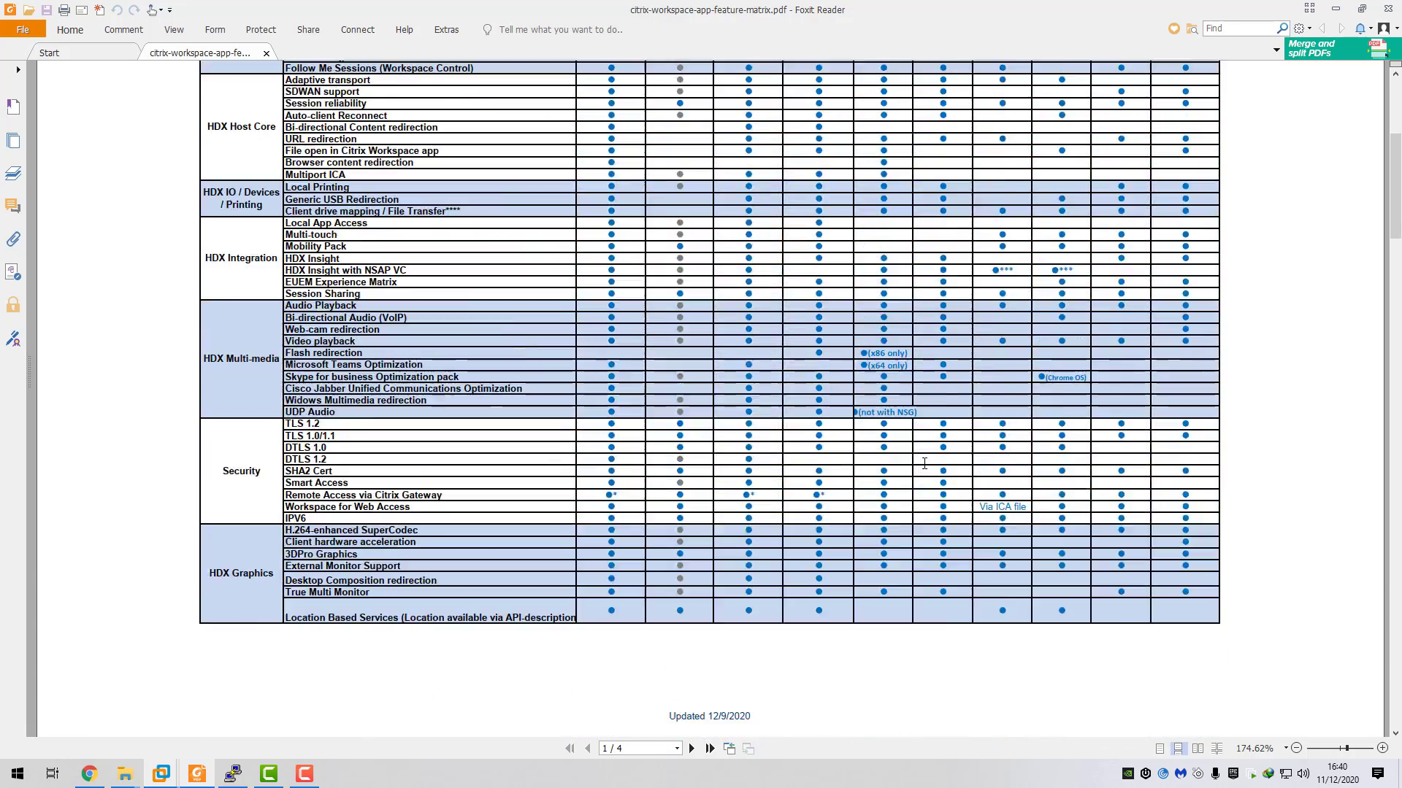
scroll(924, 463, up, 8)
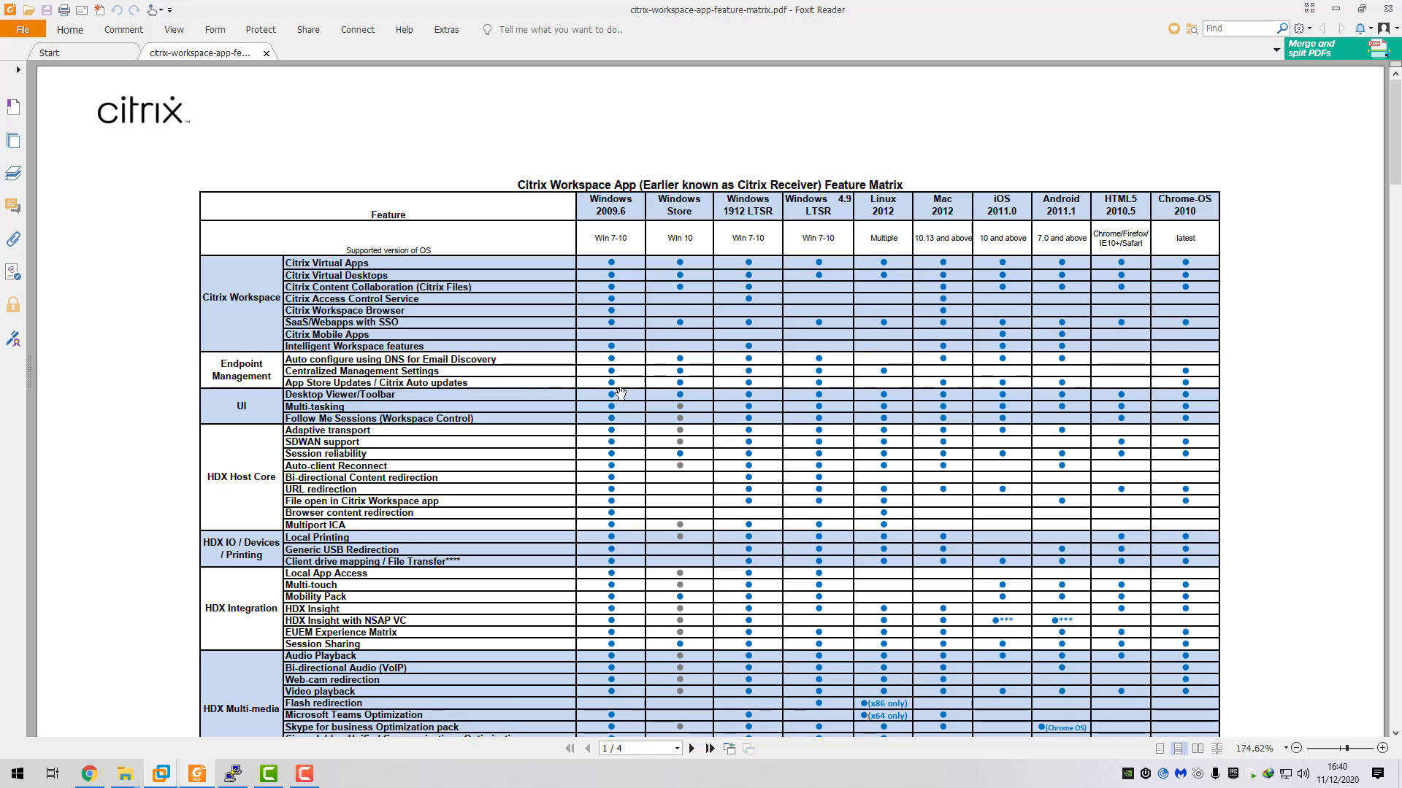
Switch back to Chrome and highlight the heading "Citrix Workspace app 2011 for HTML5" on the download page.
click(89, 774)
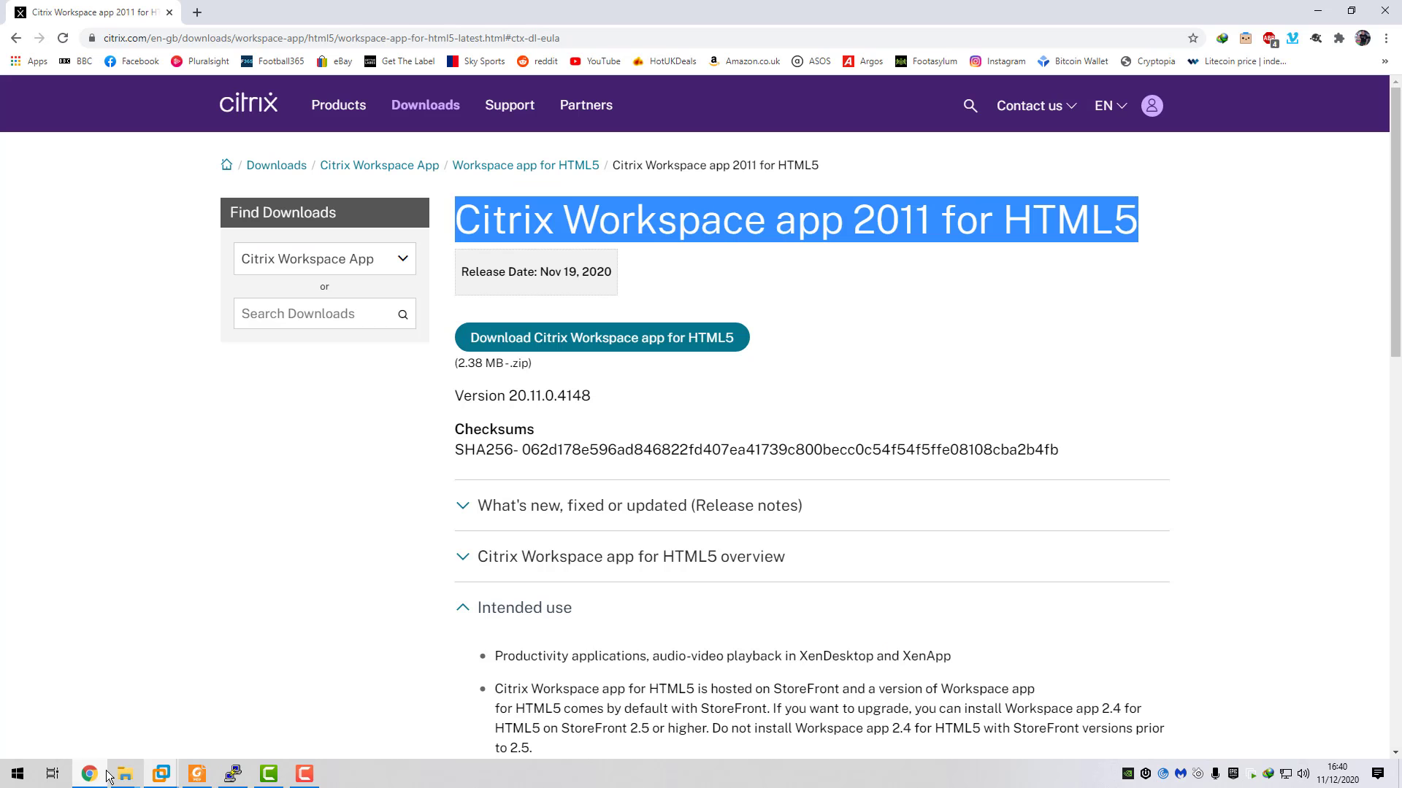
click(798, 243)
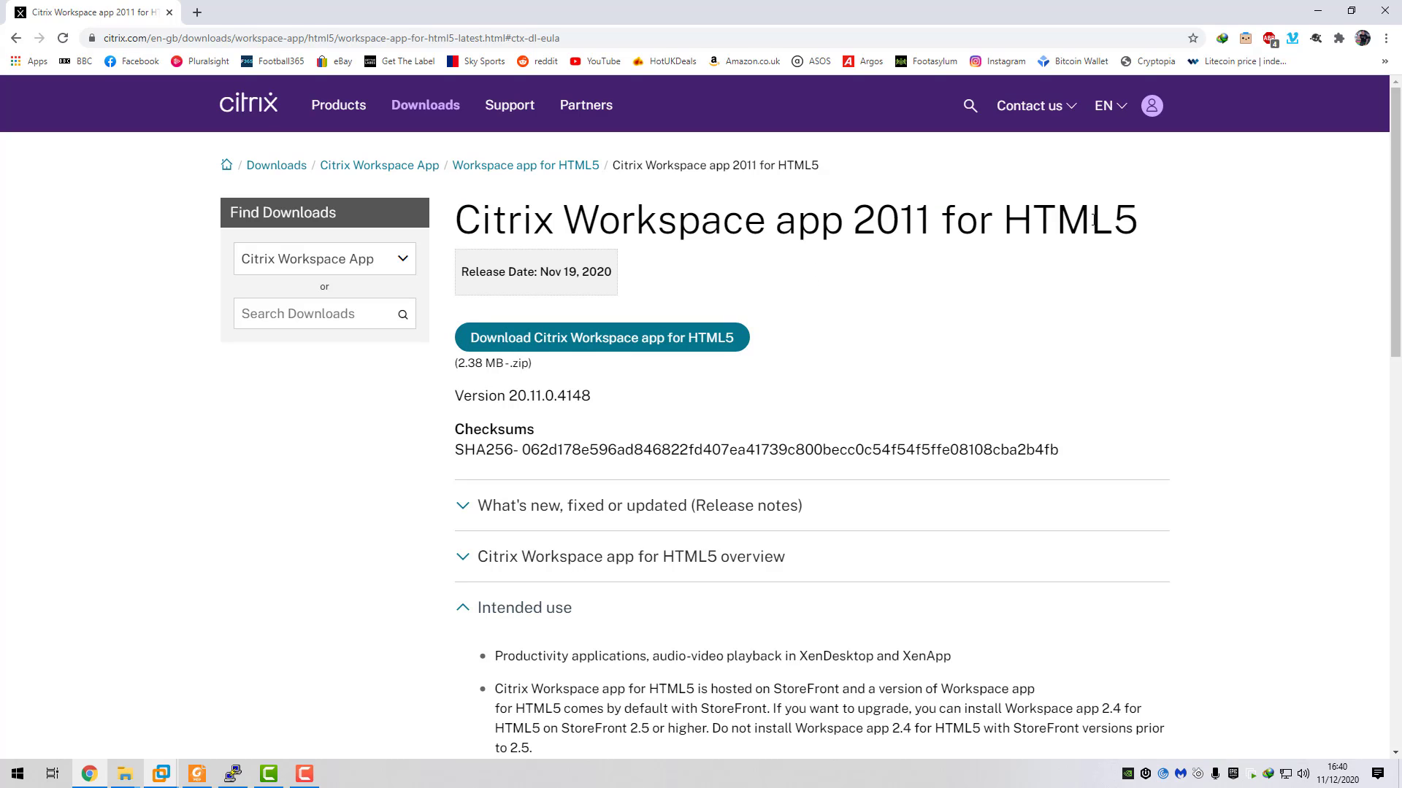
drag(1159, 228, 465, 218)
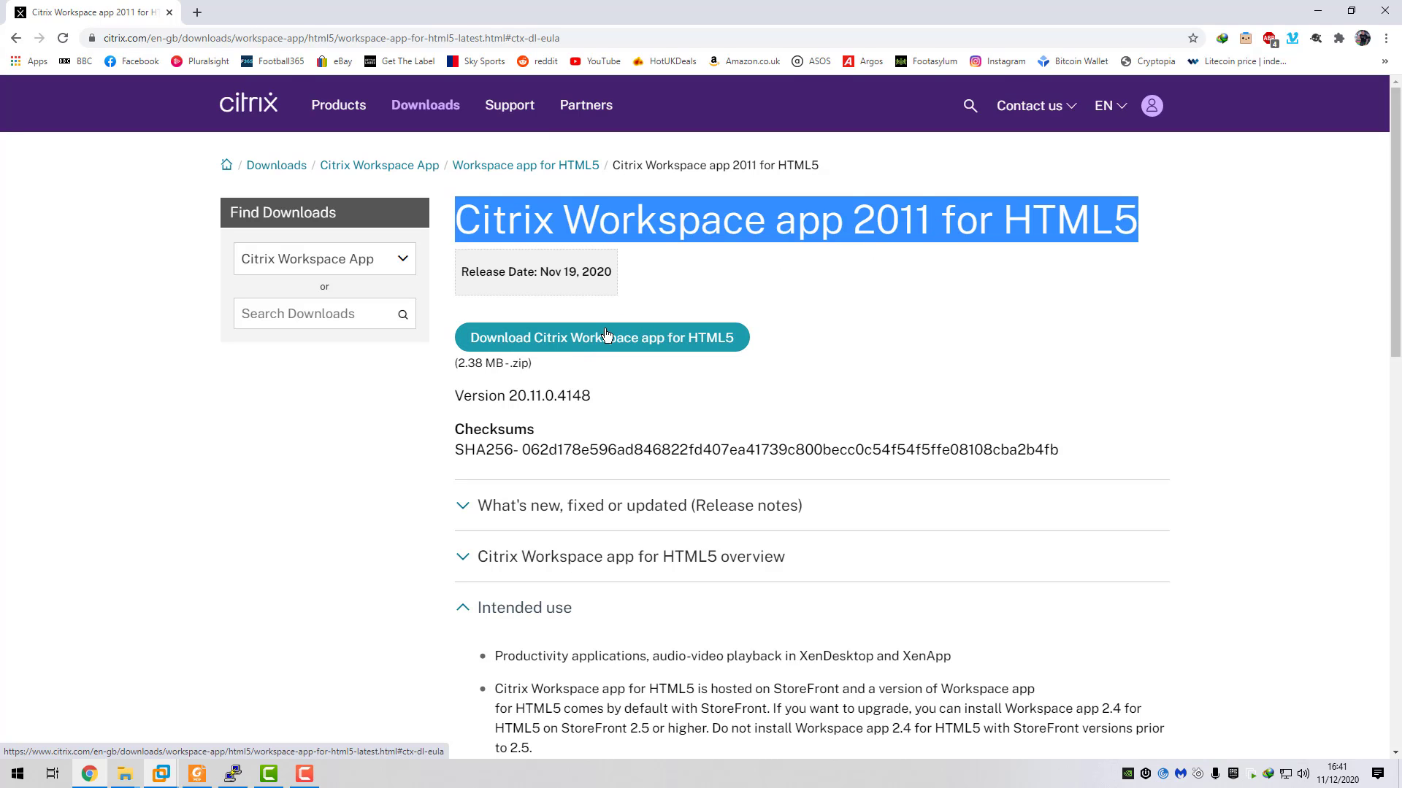
Switch to the LON-CTX-SF01 virtual machine in VMware Workstation and open the CitrixWorkspaceAppHTML5_20.11.0.4148 folder on its desktop.
click(191, 772)
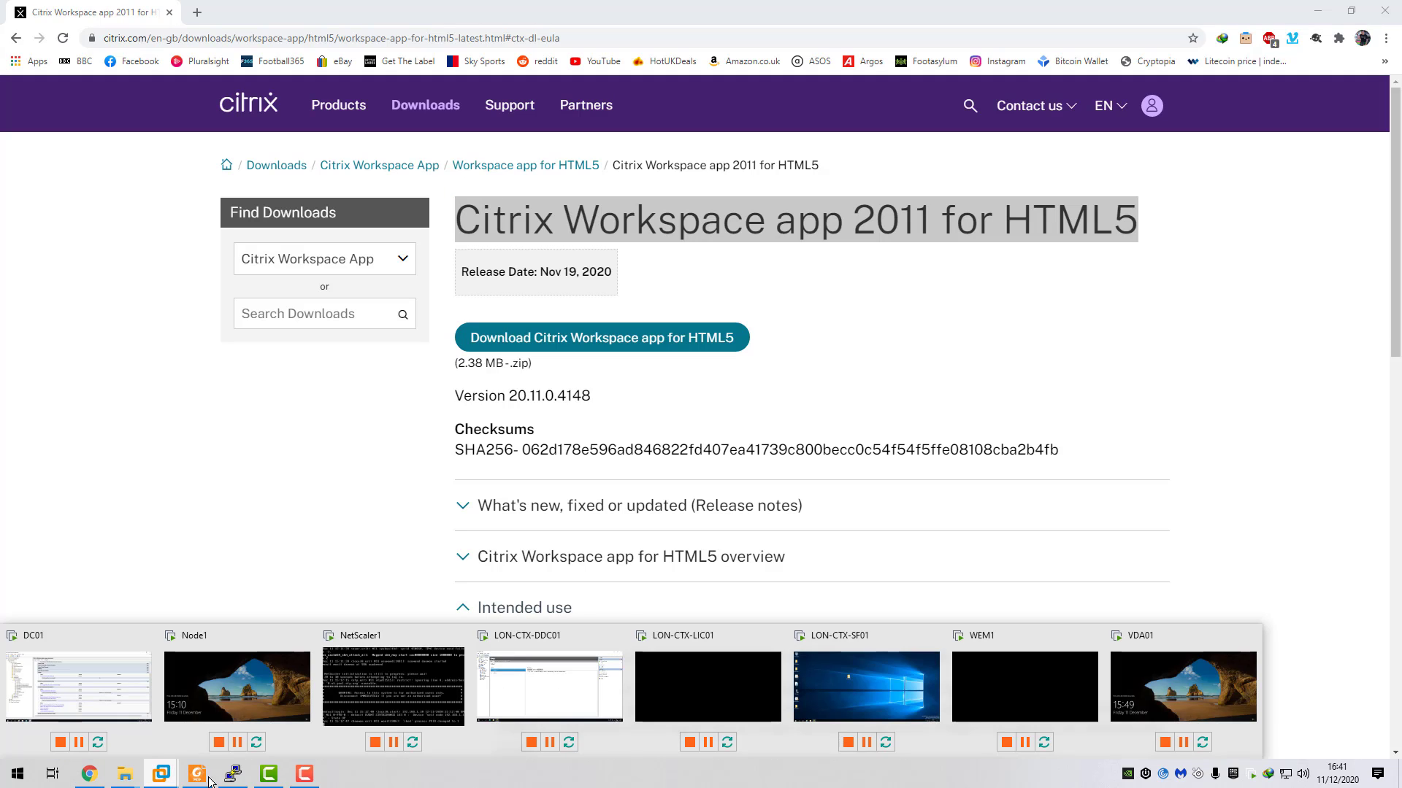
click(860, 690)
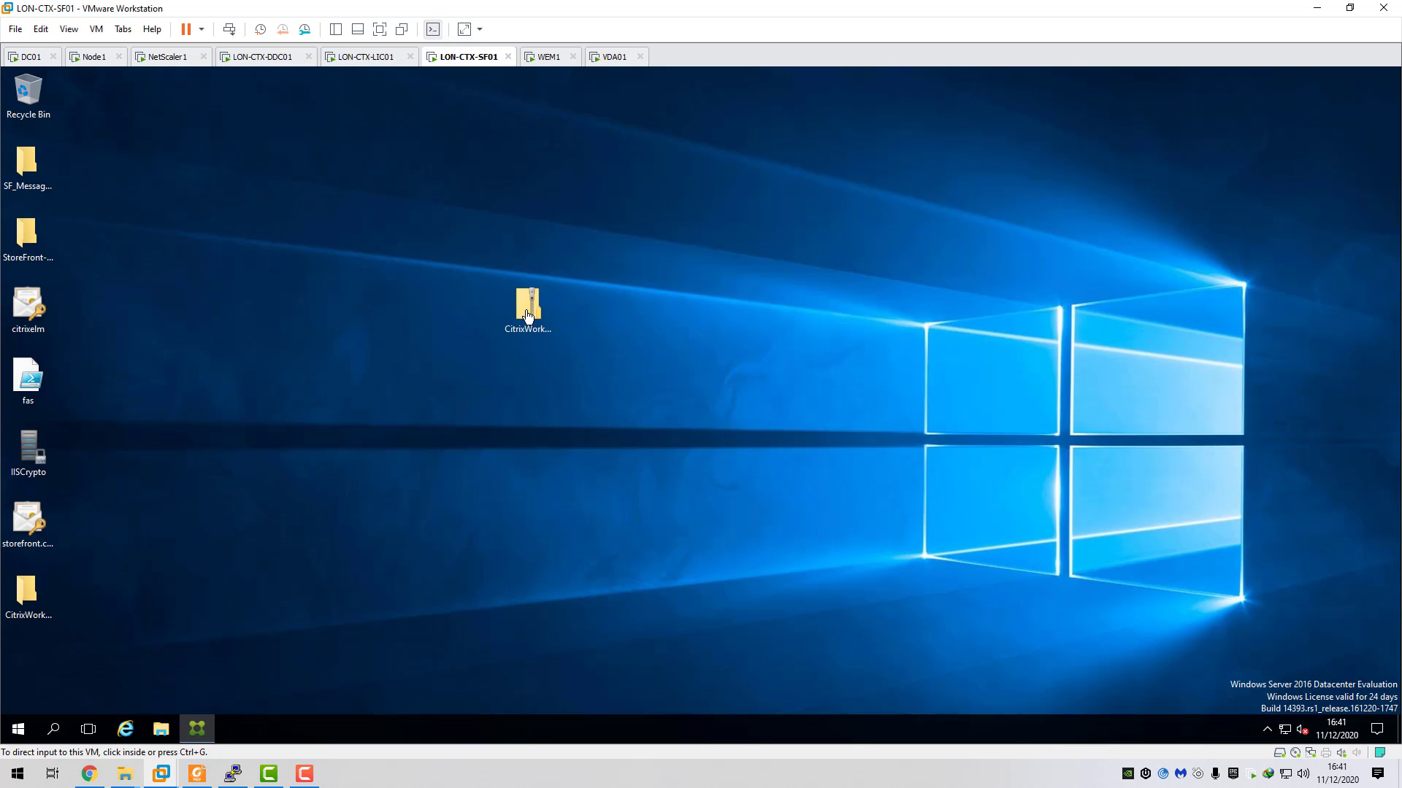
double_click(31, 598)
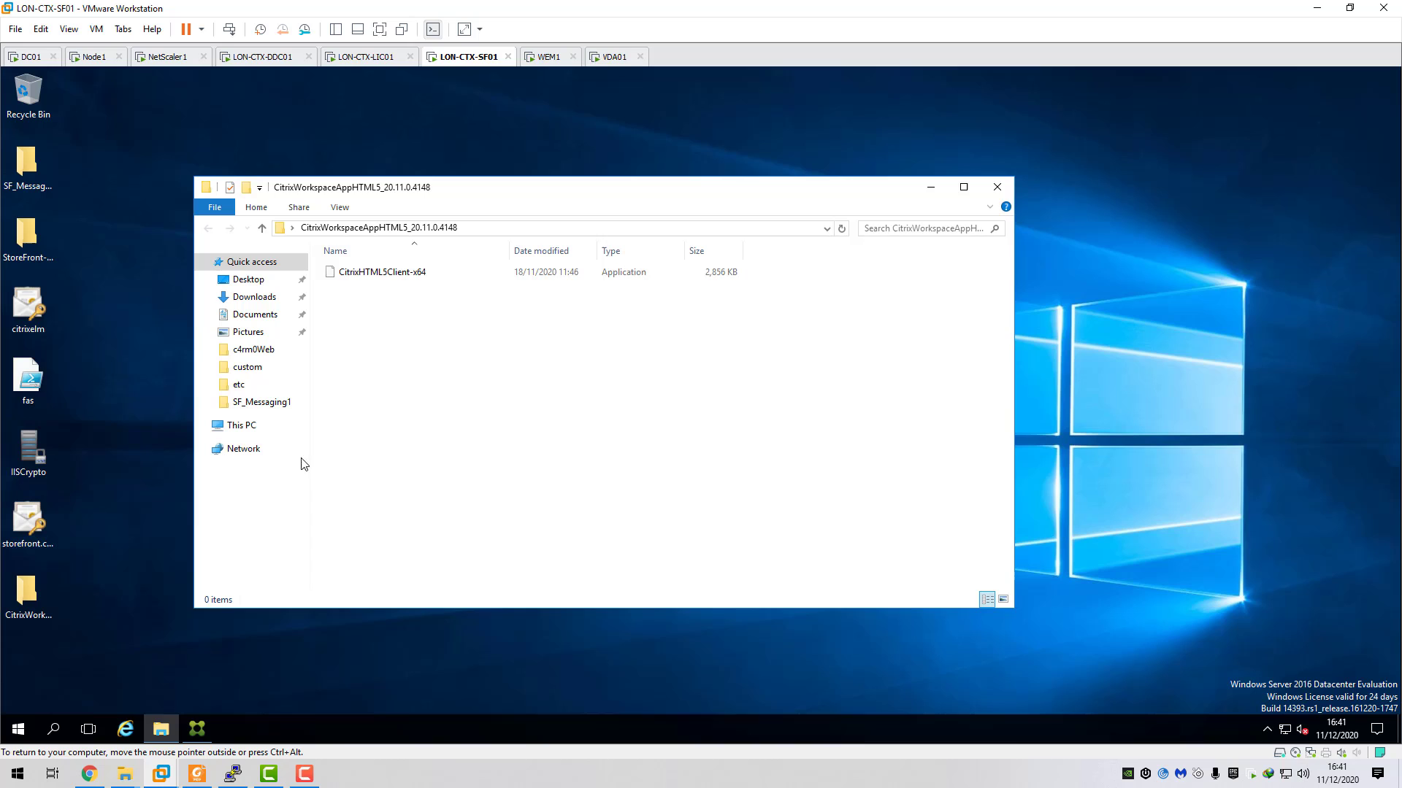
Run the CitrixHTML5Client-x64 installer, dismiss its update status dialog and close the folder.
click(391, 276)
double_click(400, 280)
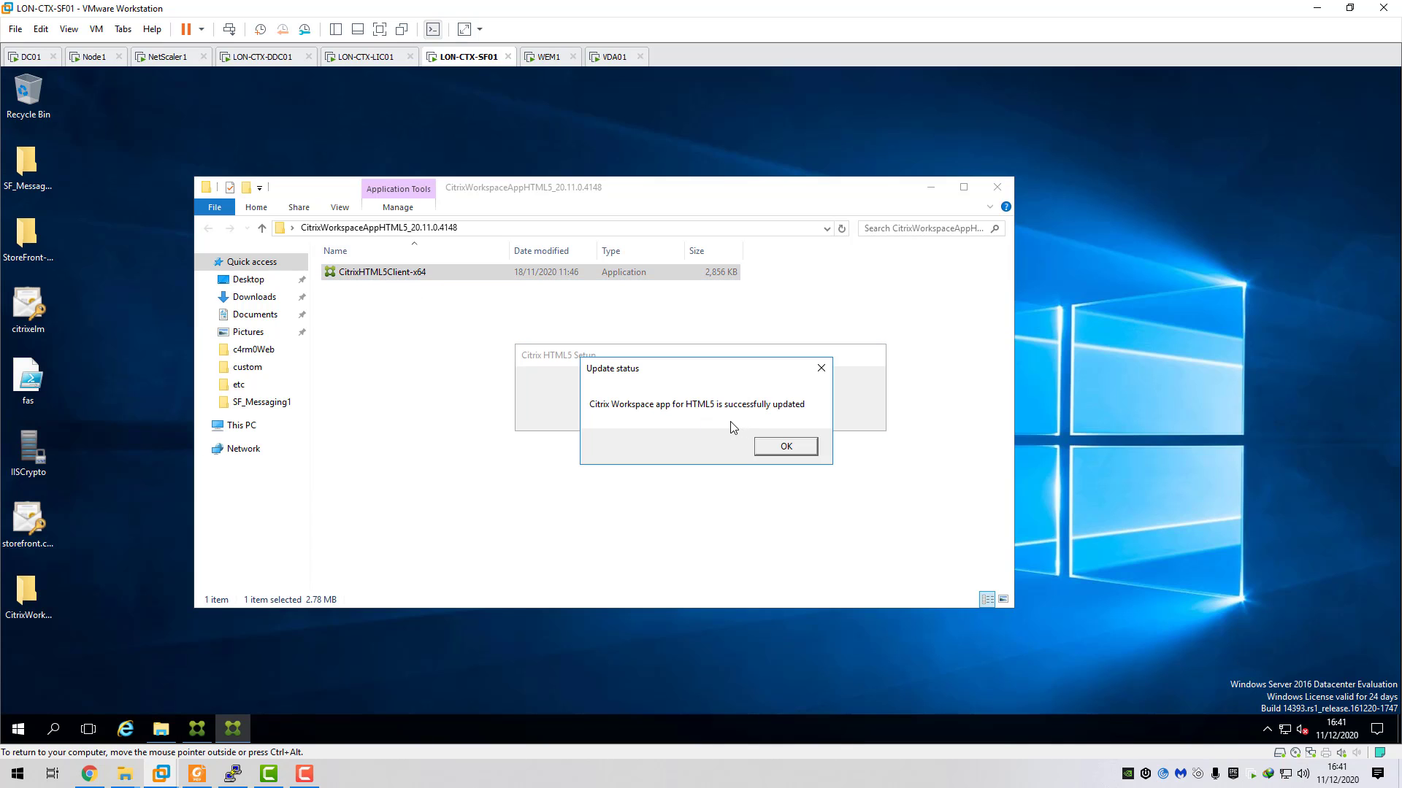
drag(688, 368, 789, 237)
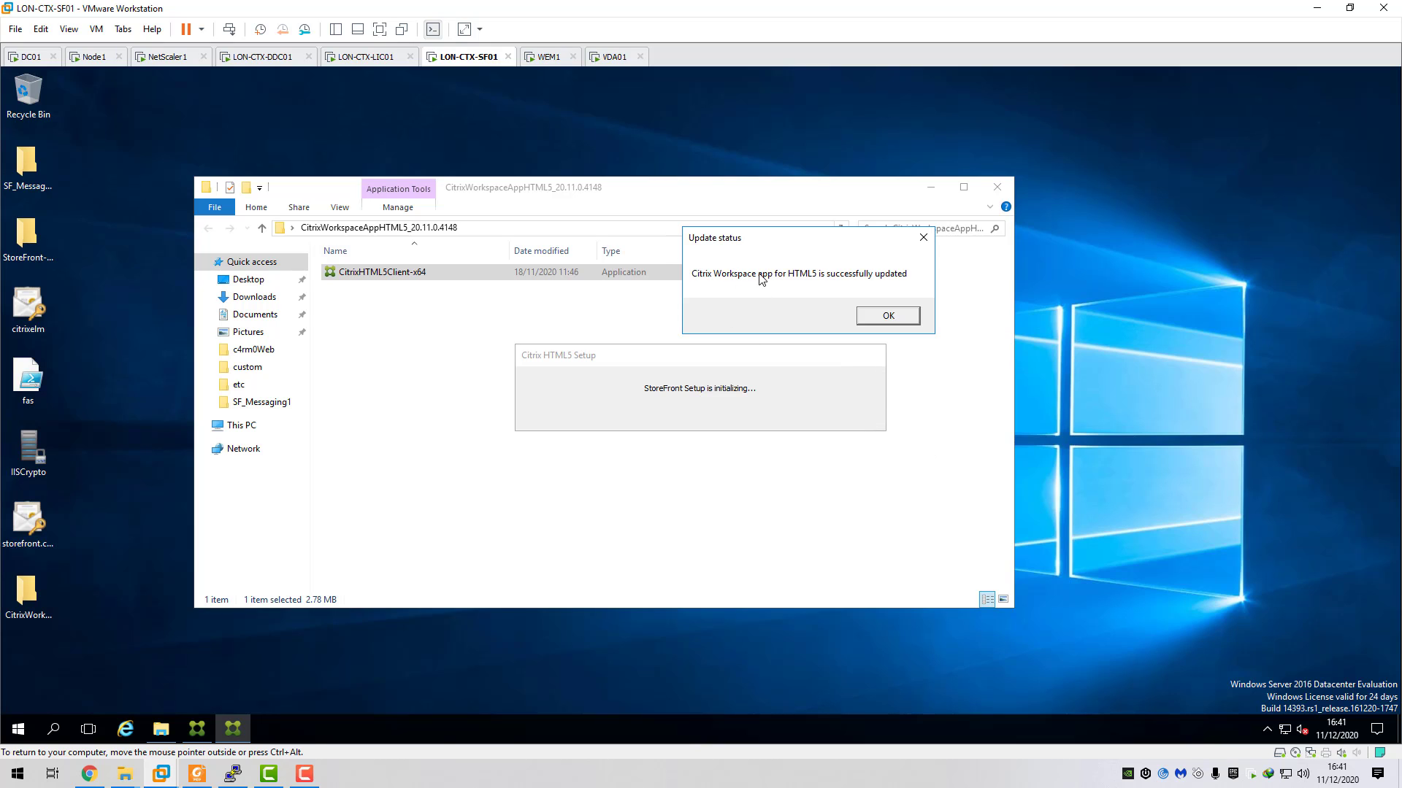
click(888, 316)
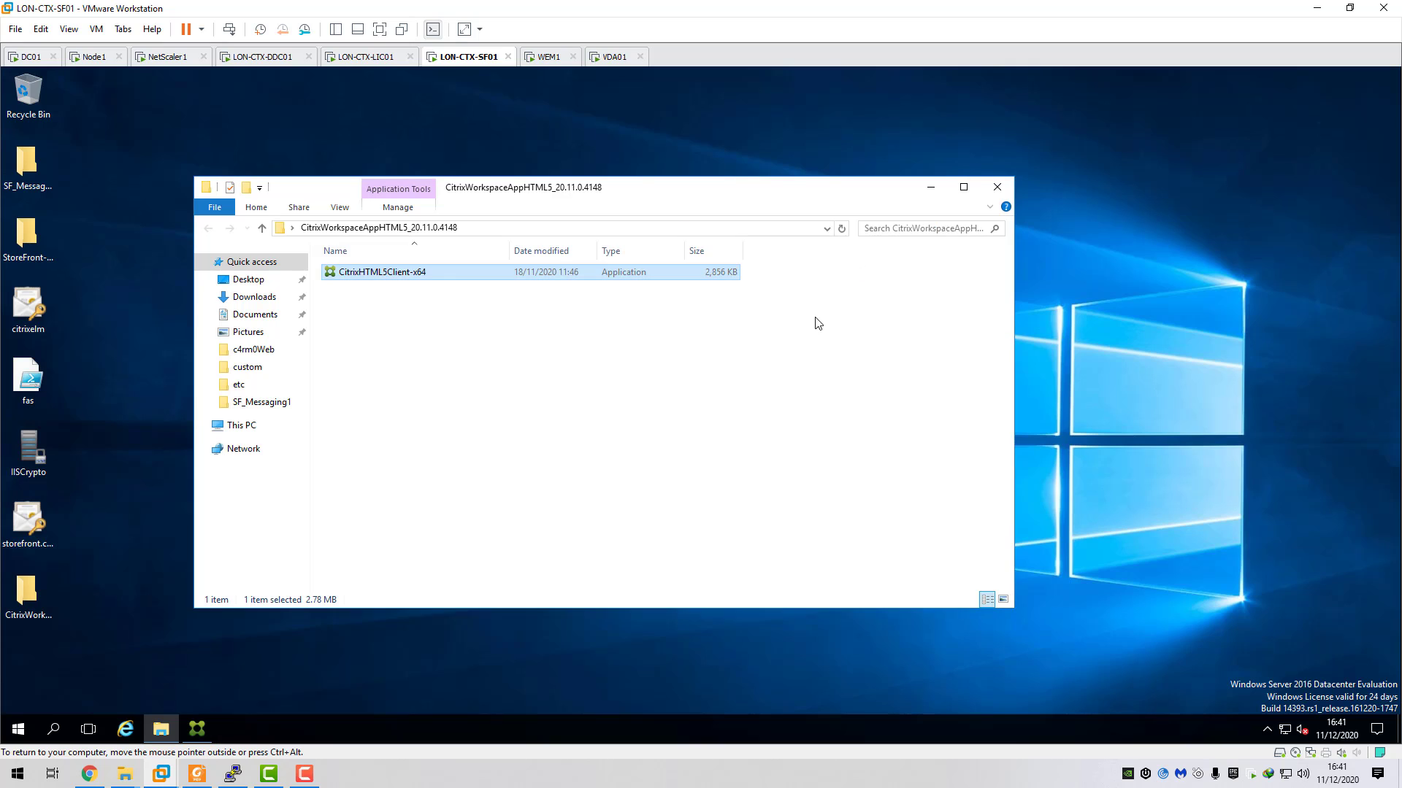
click(998, 188)
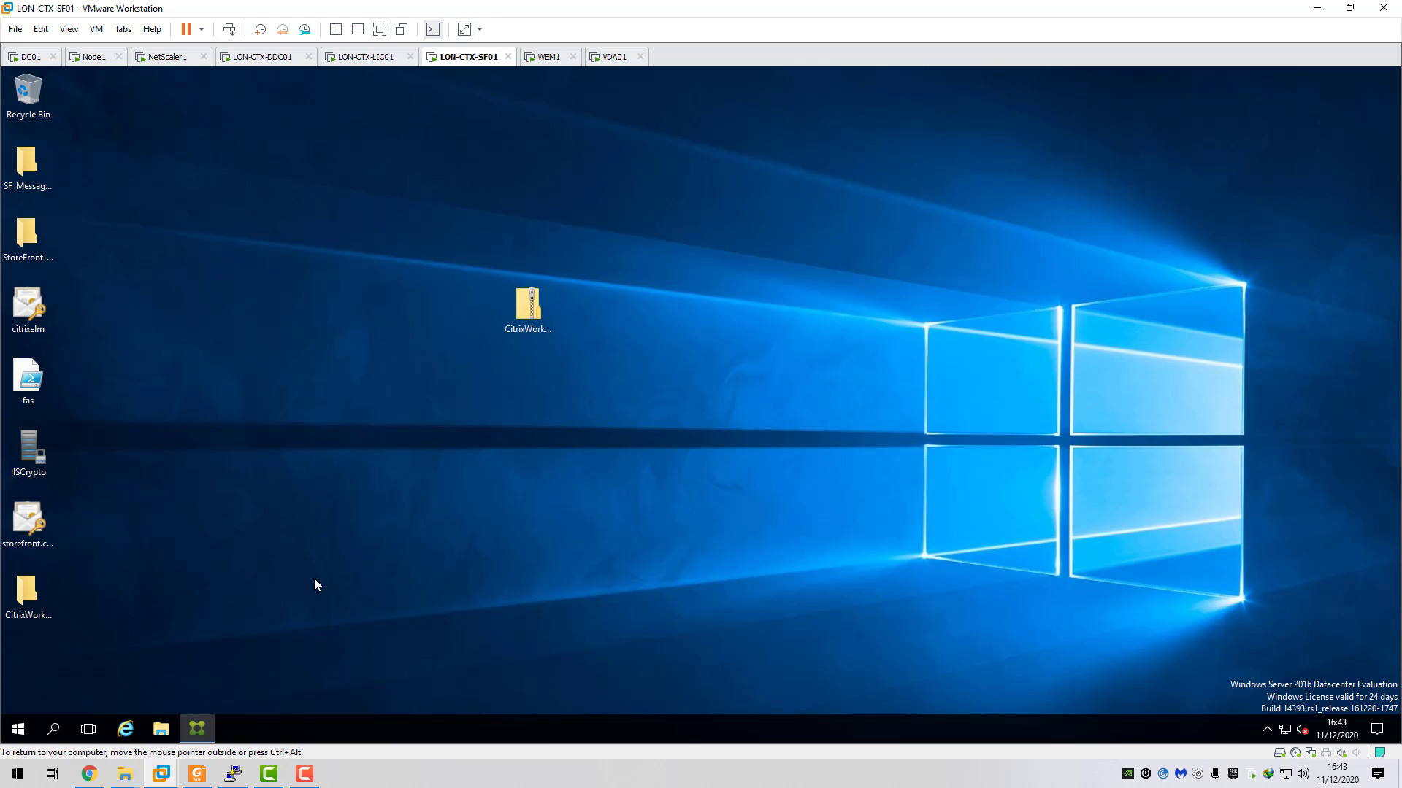
On the LON-CTX-DDC01 machine, start a new Citrix Studio policy, search the settings for "websock" and set WebSockets connections to Allowed.
click(277, 58)
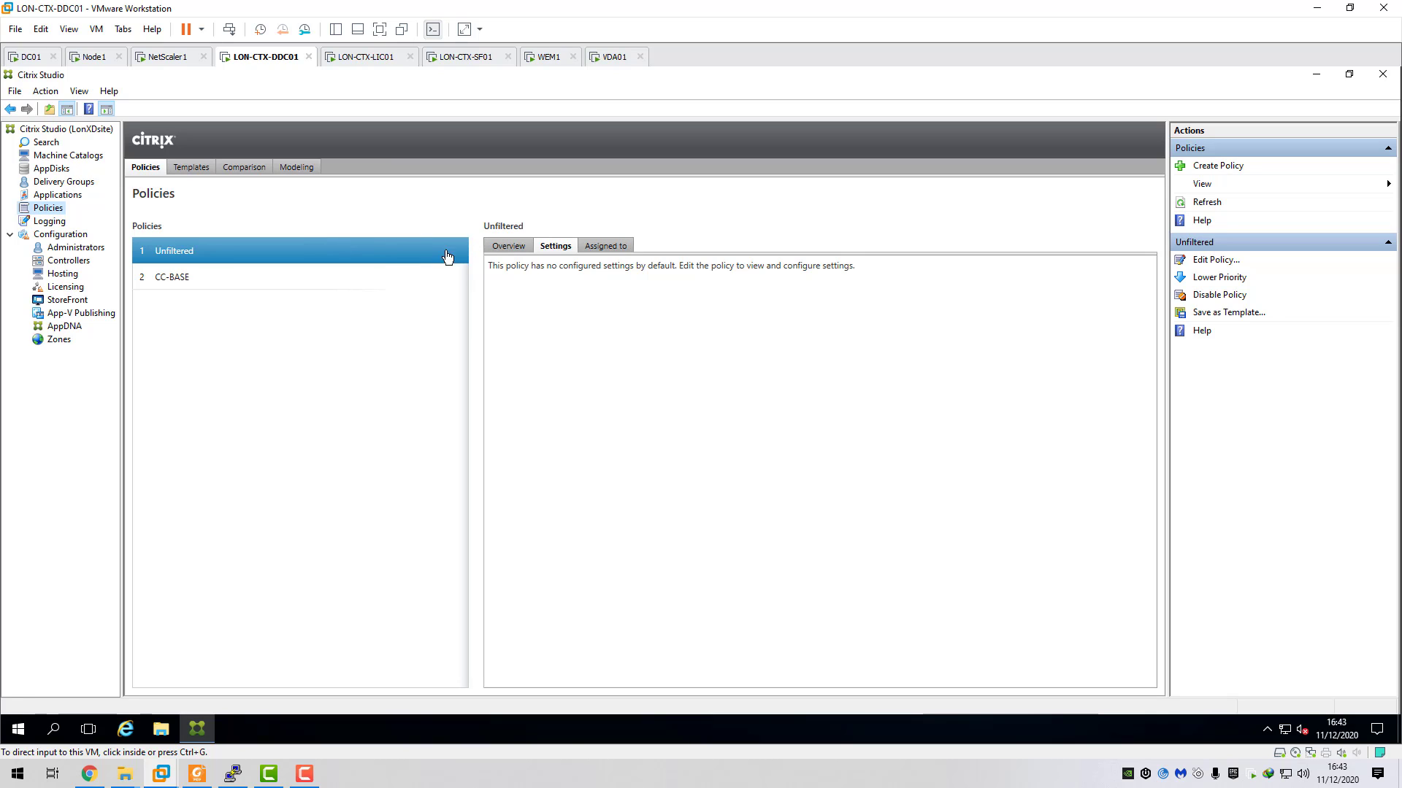
right_click(59, 212)
click(122, 220)
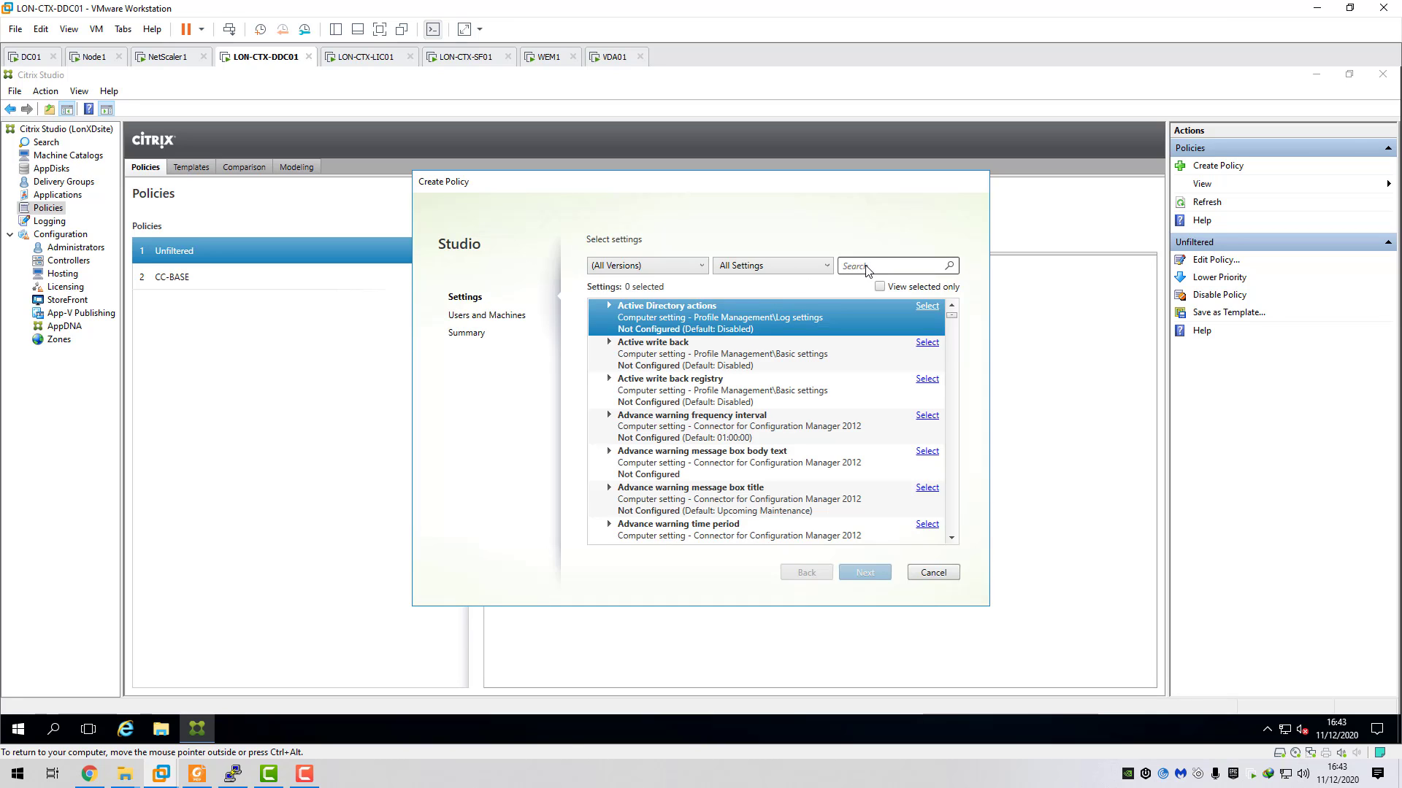
click(865, 267)
text(websock)
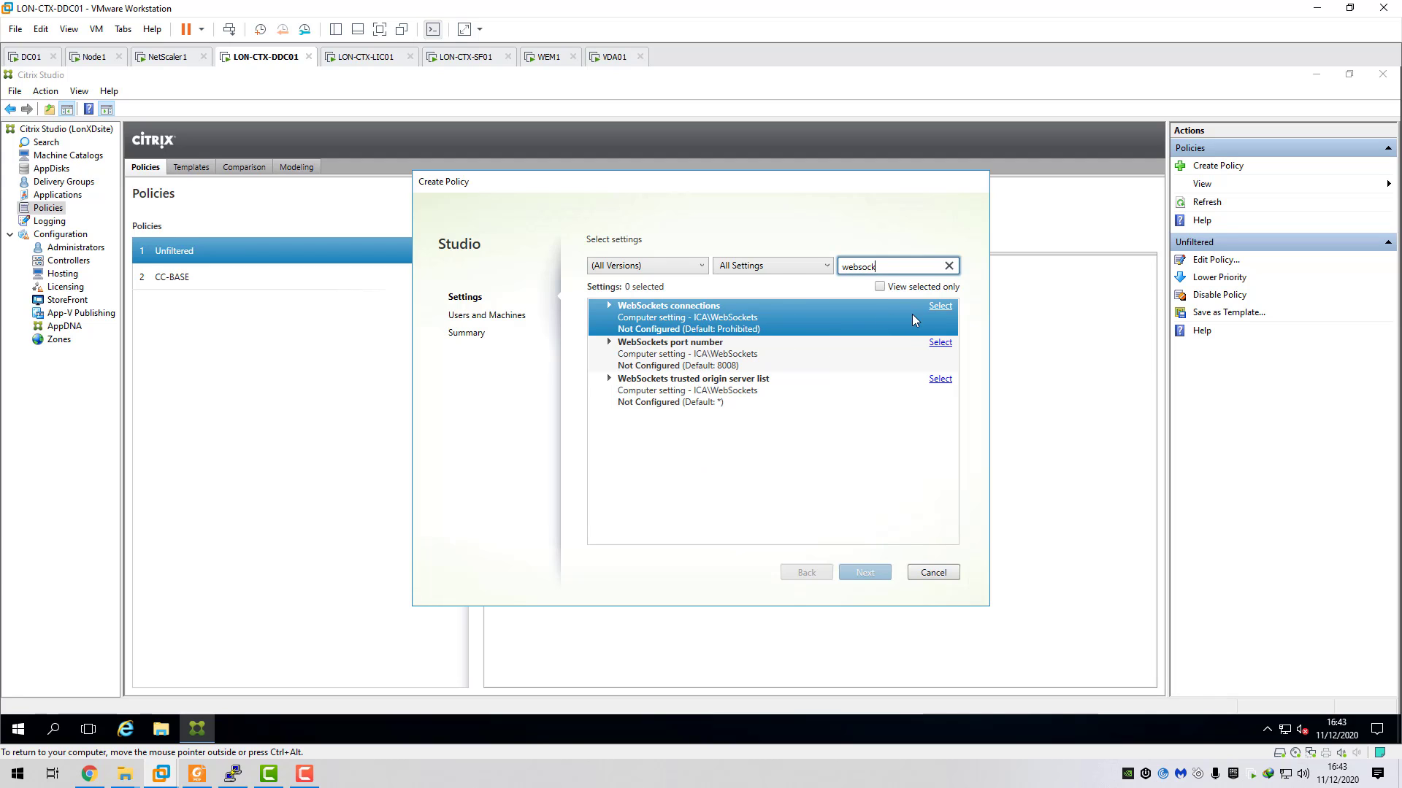
click(940, 306)
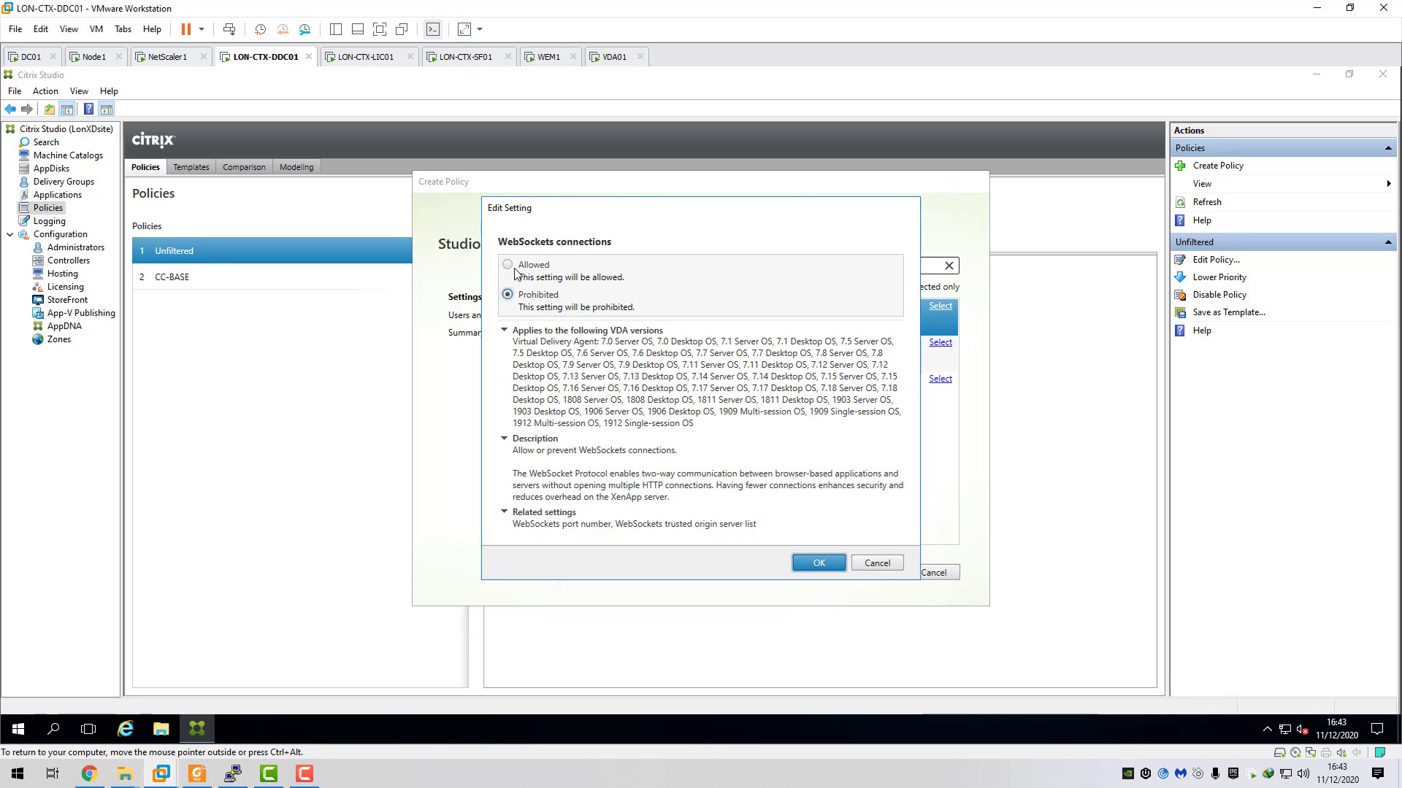
click(509, 266)
click(818, 563)
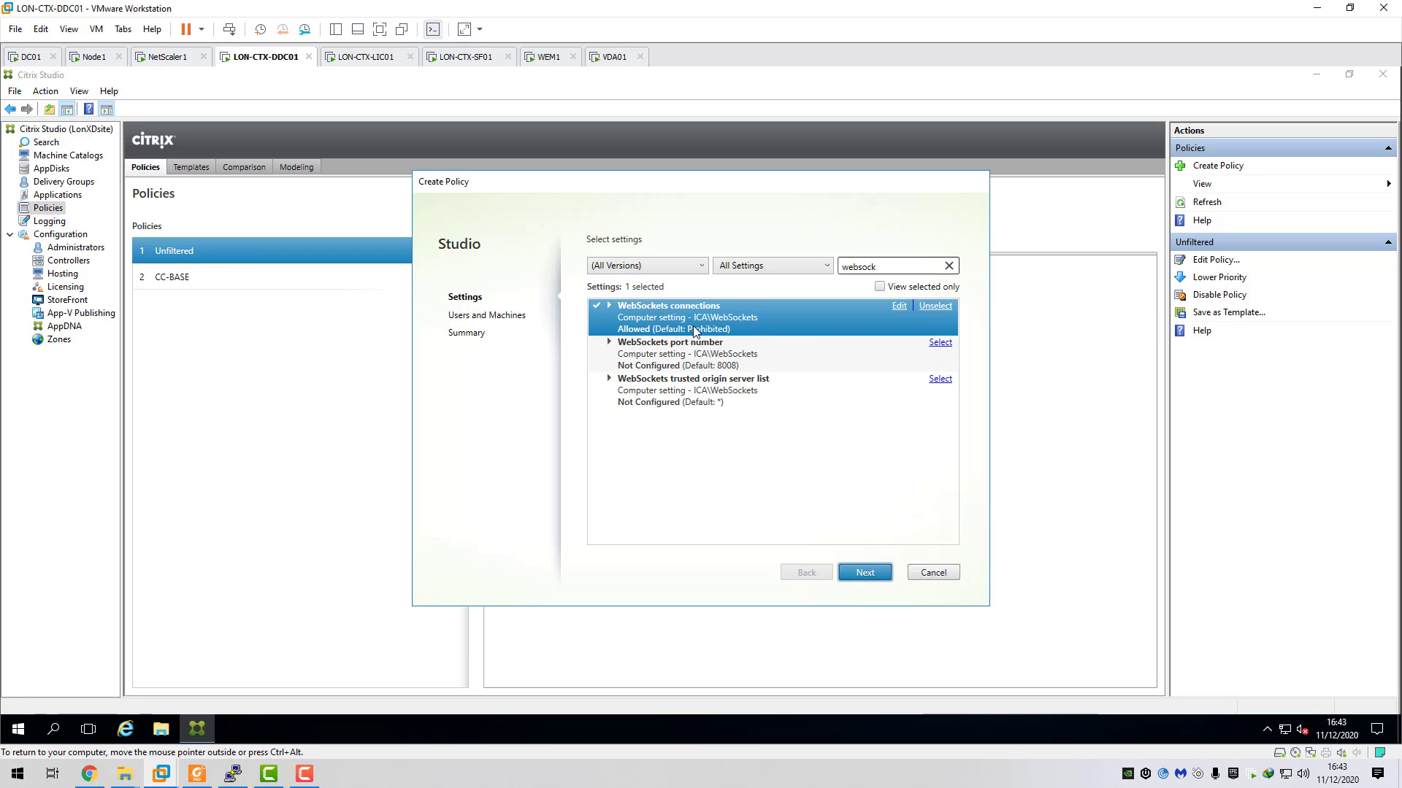
Add the WebSockets port number setting to the policy with the value 8008.
click(857, 356)
click(940, 342)
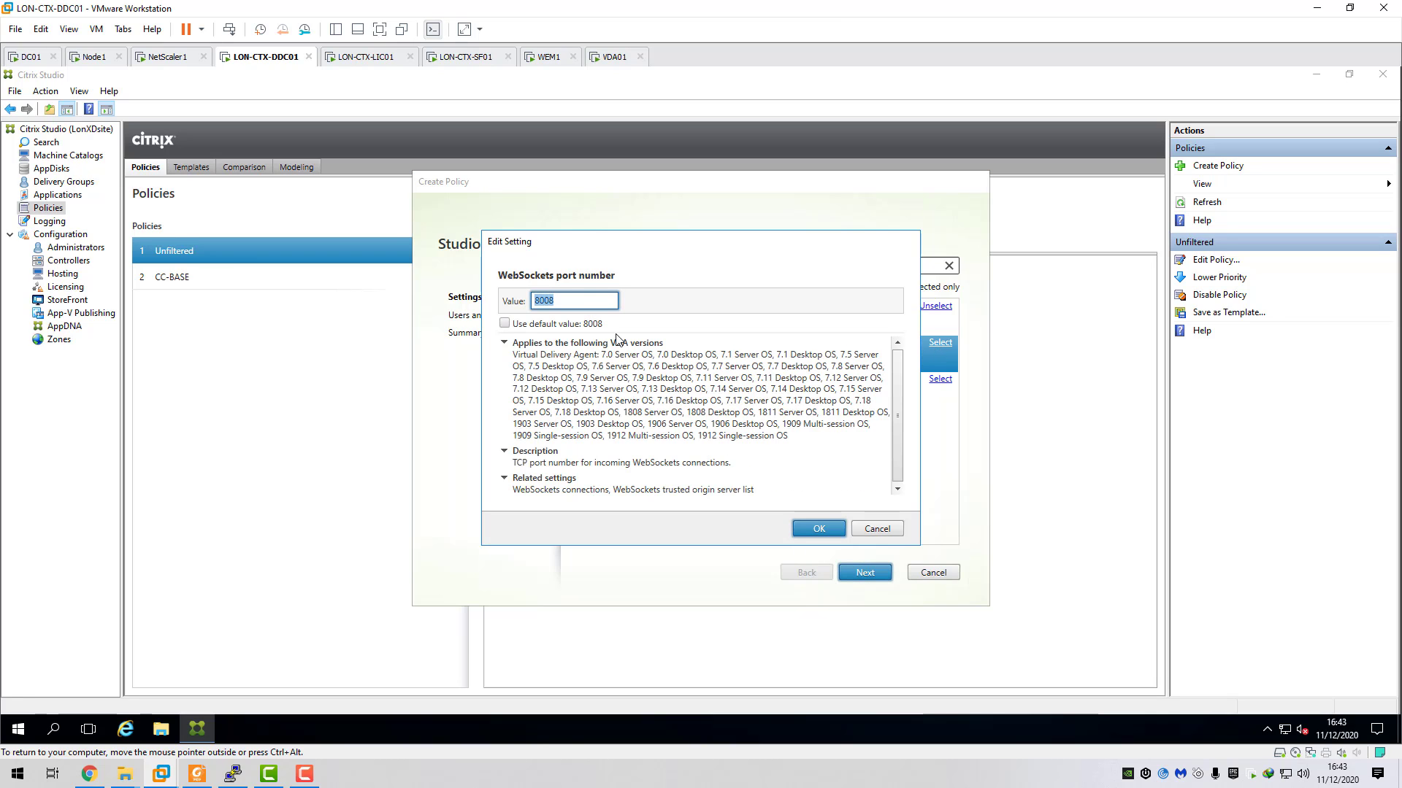
click(554, 300)
click(819, 529)
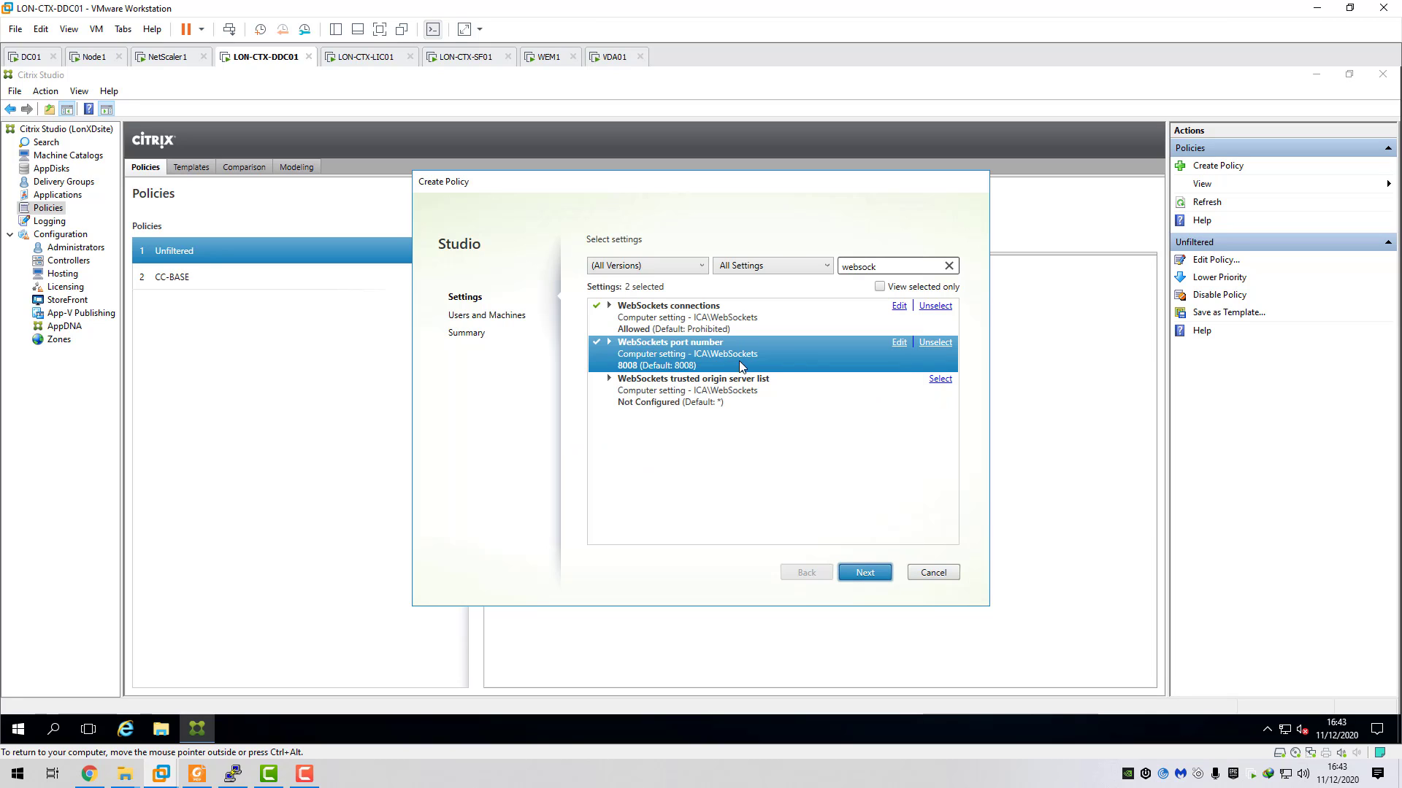
Search the policy settings for "pdf" and set Auto-create PDF Universal Printer to Enabled.
double_click(842, 267)
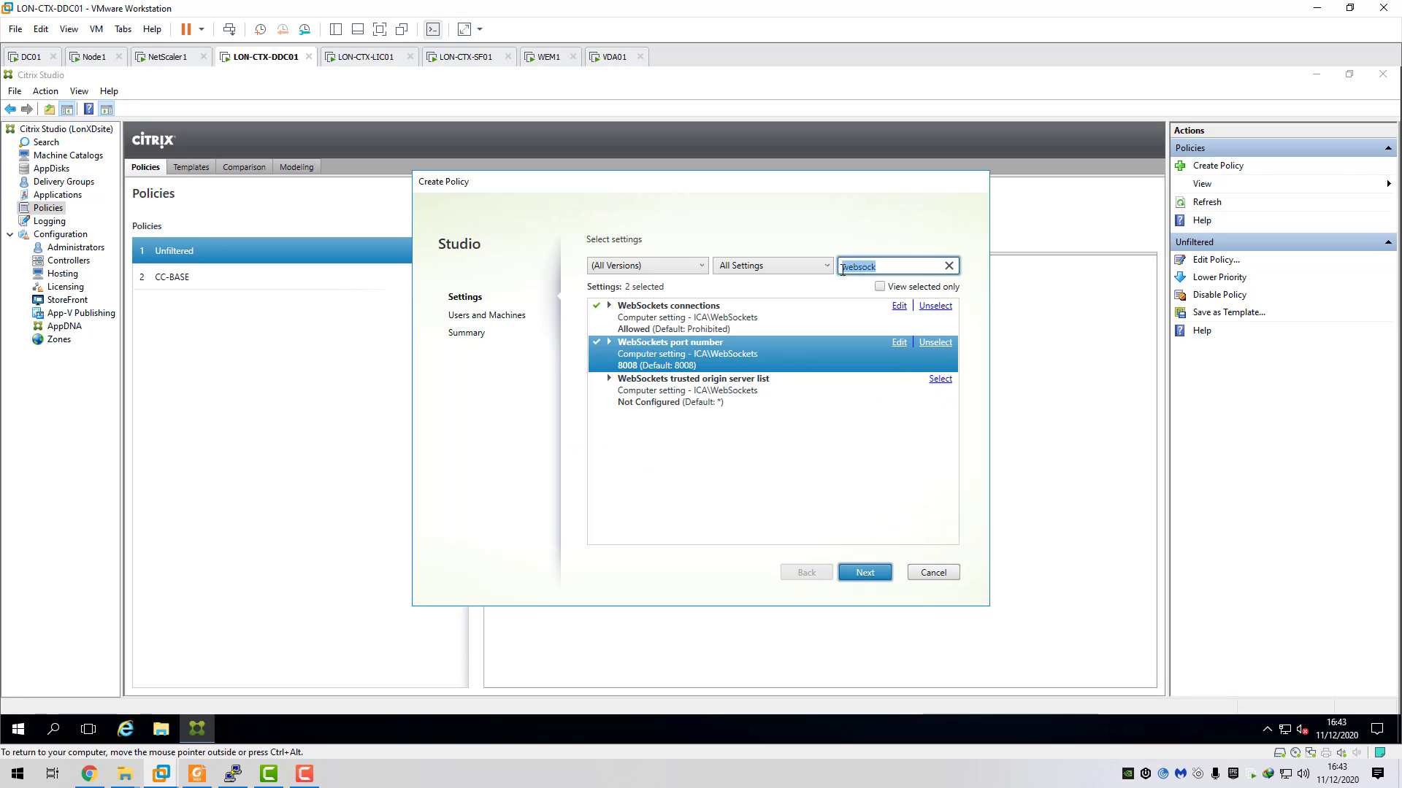
key(BackSpace)
text(pdf)
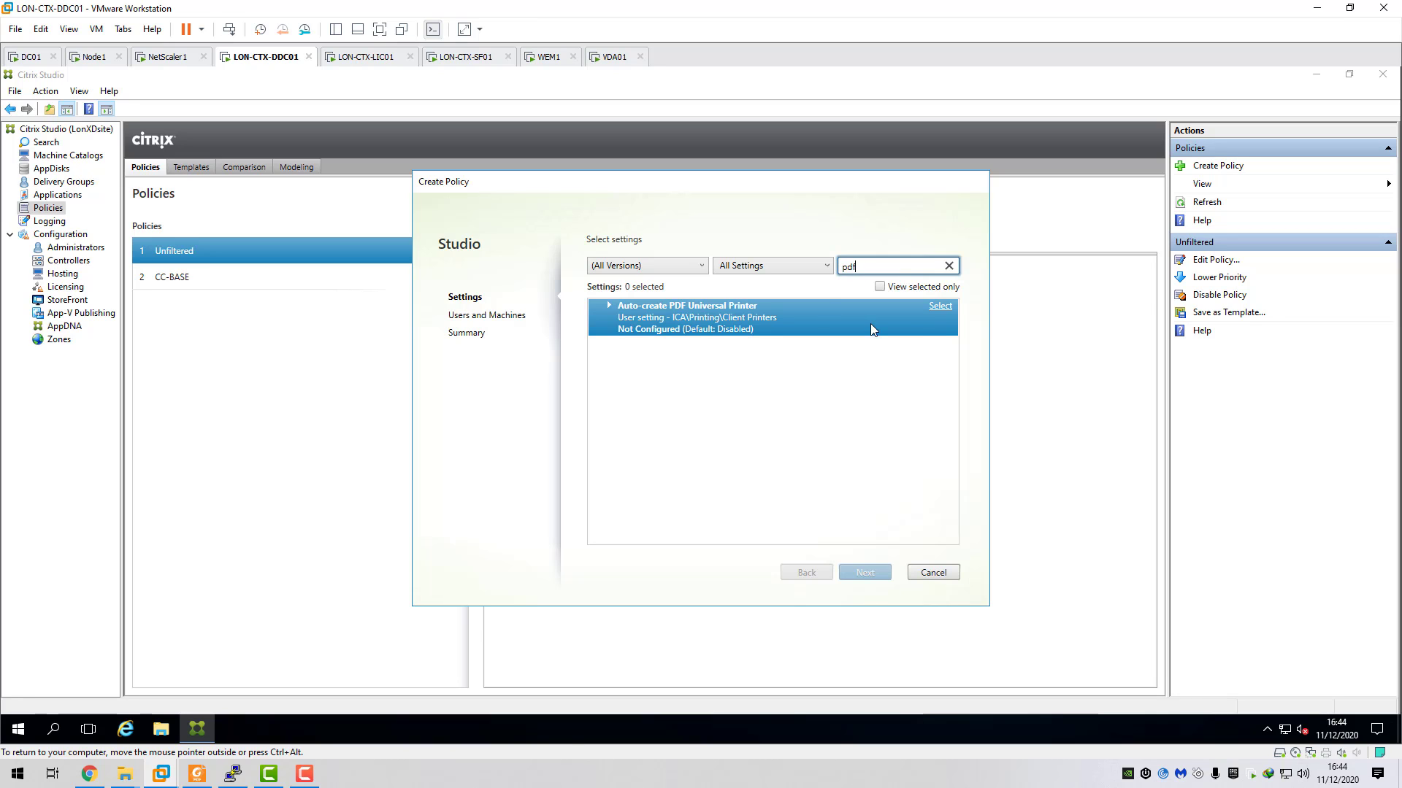
click(939, 306)
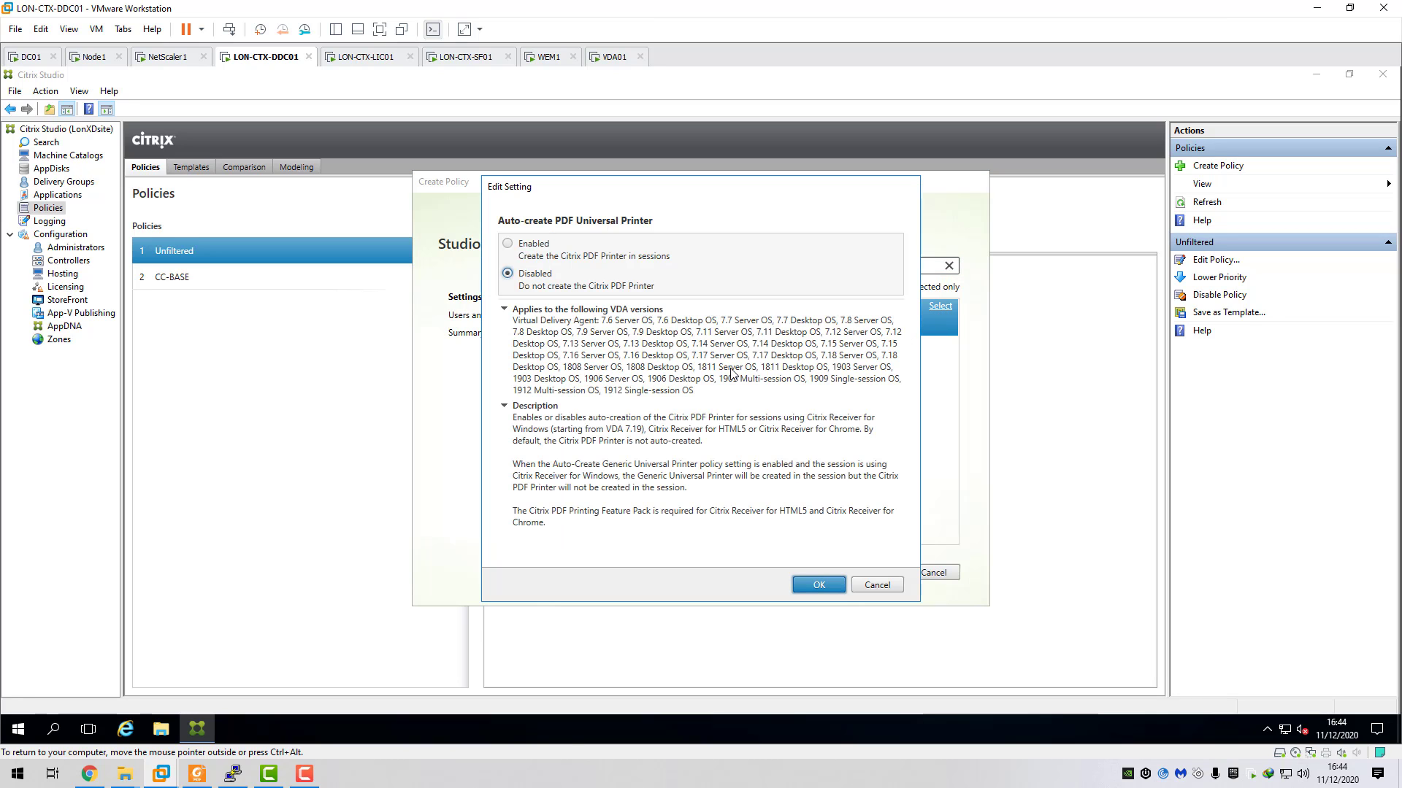
click(508, 244)
click(818, 585)
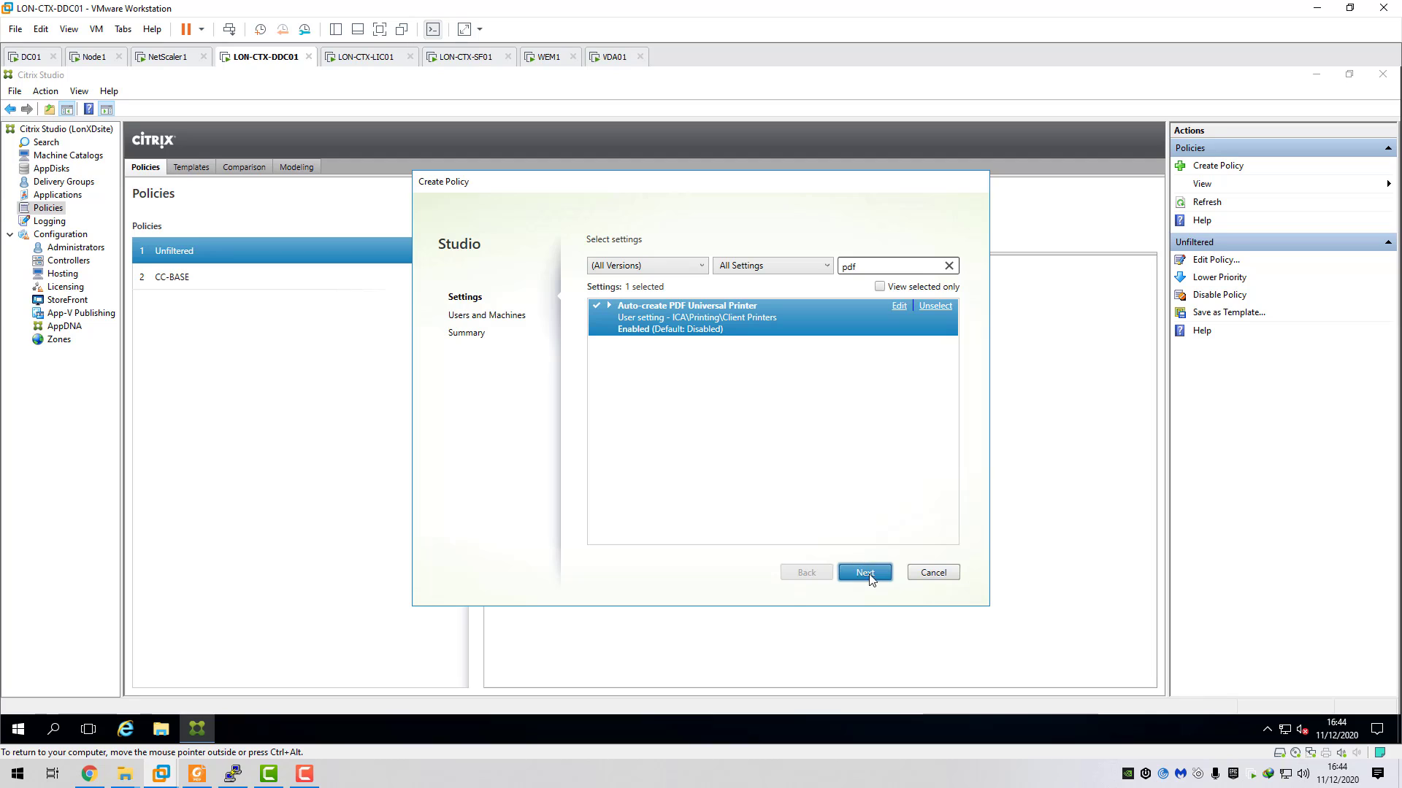
Assign the new policy to all objects in the site and proceed to the summary.
click(867, 573)
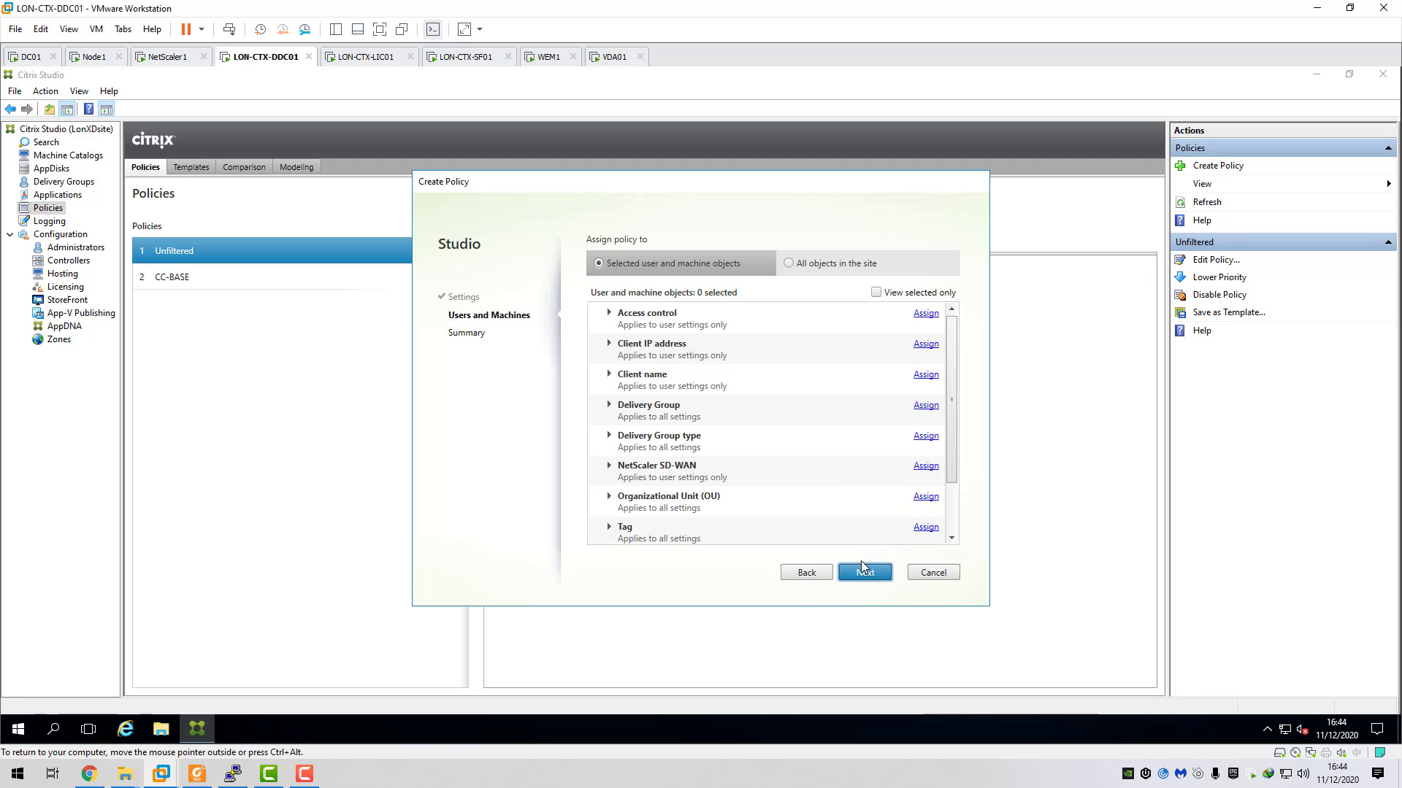
click(788, 264)
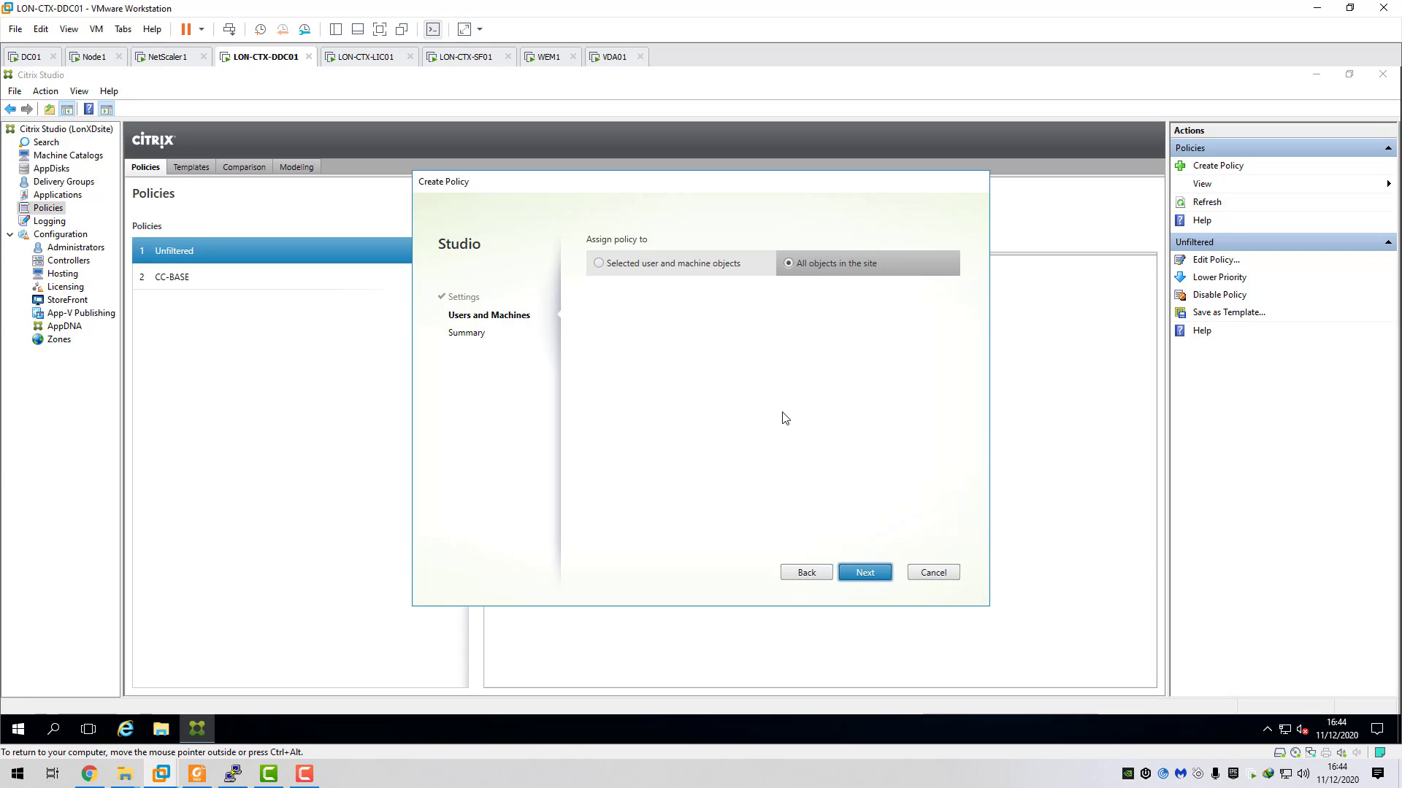
click(865, 574)
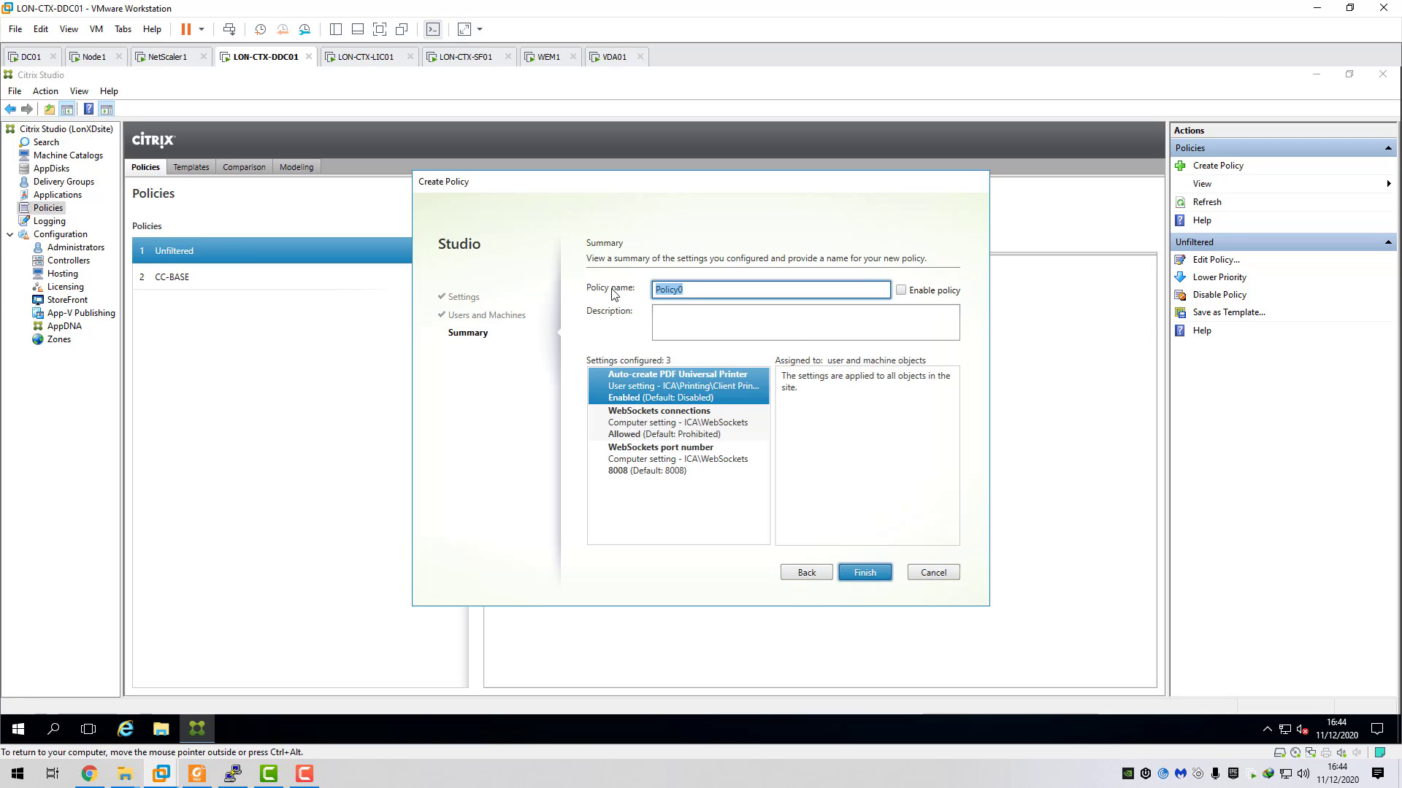
Name the policy HTML5 and finish creating it.
key(BackSpace)
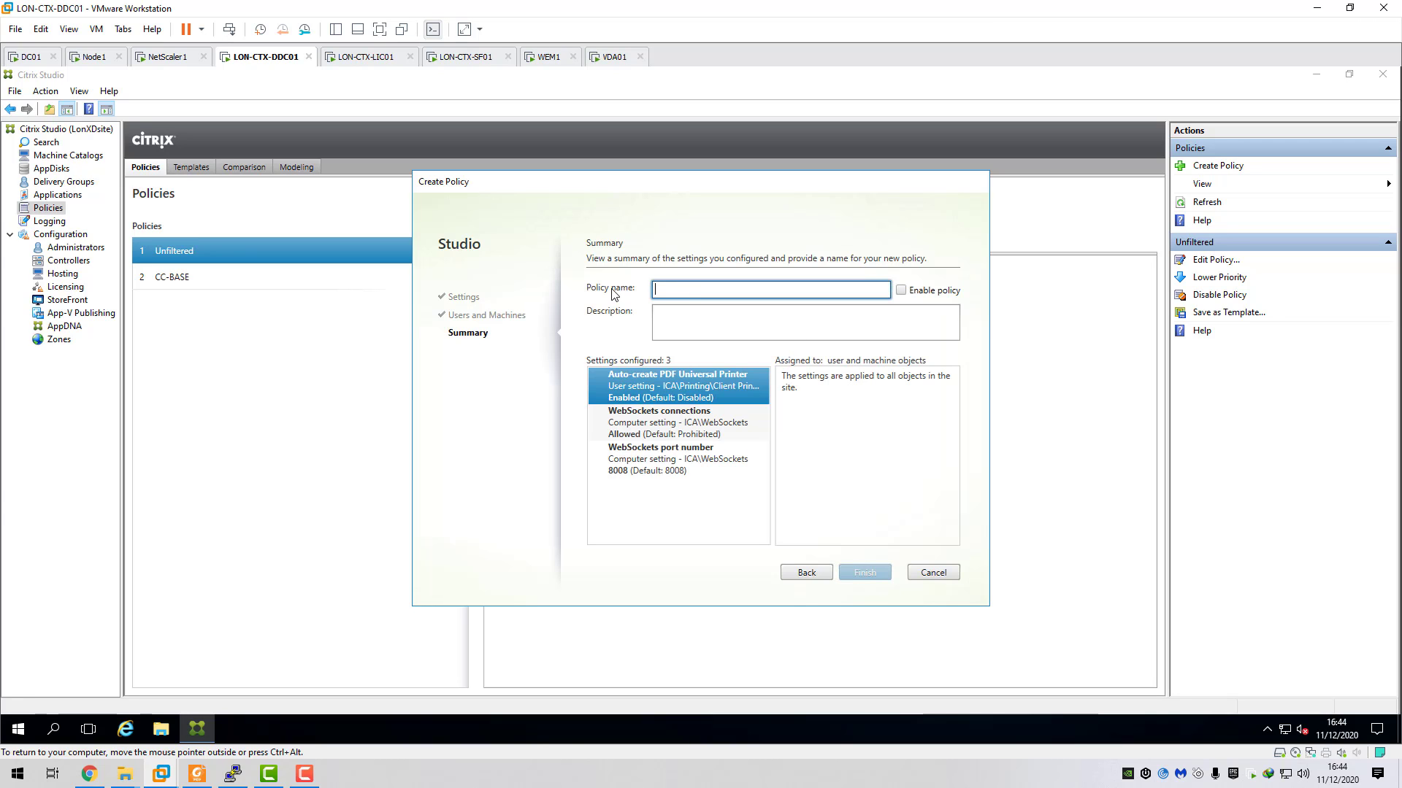
text(HTML5)
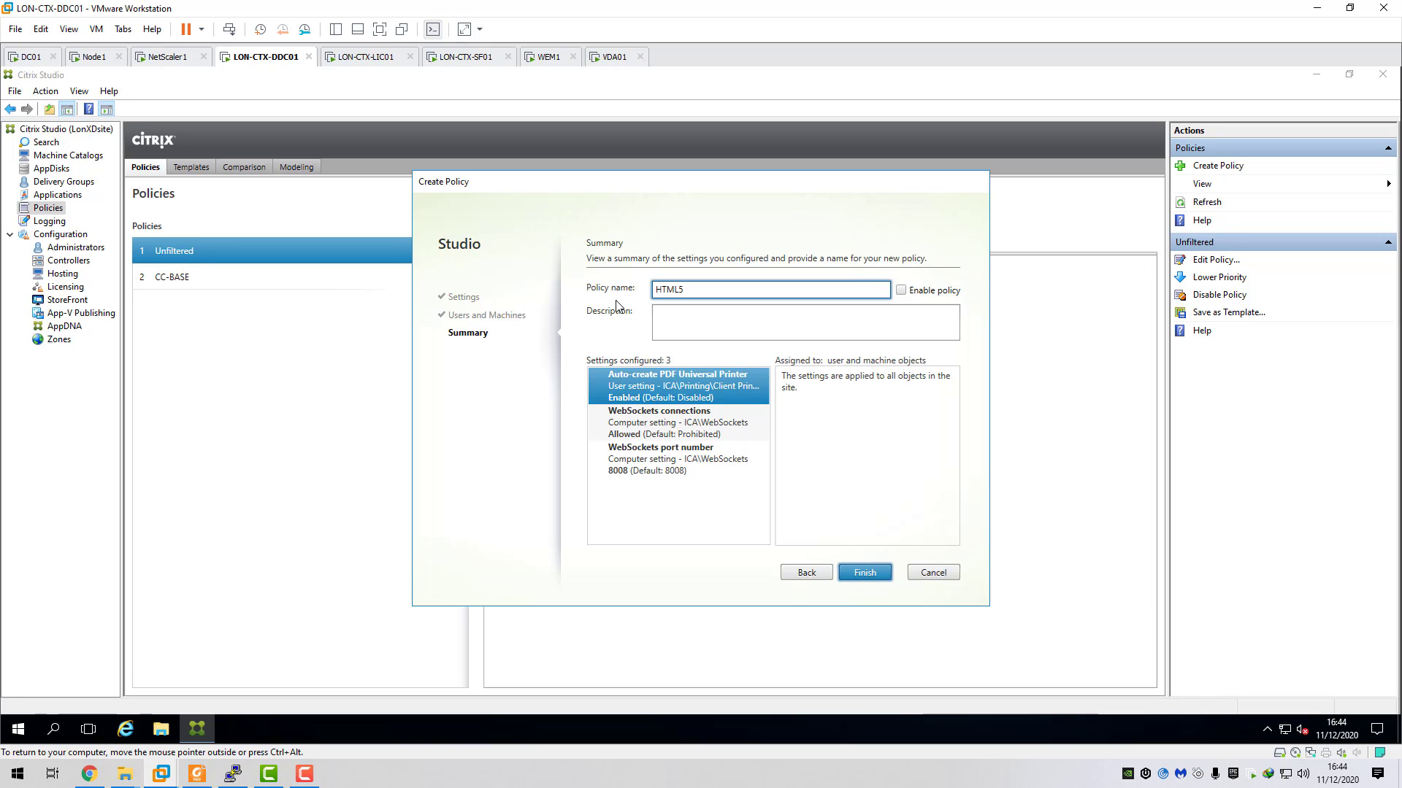
click(865, 572)
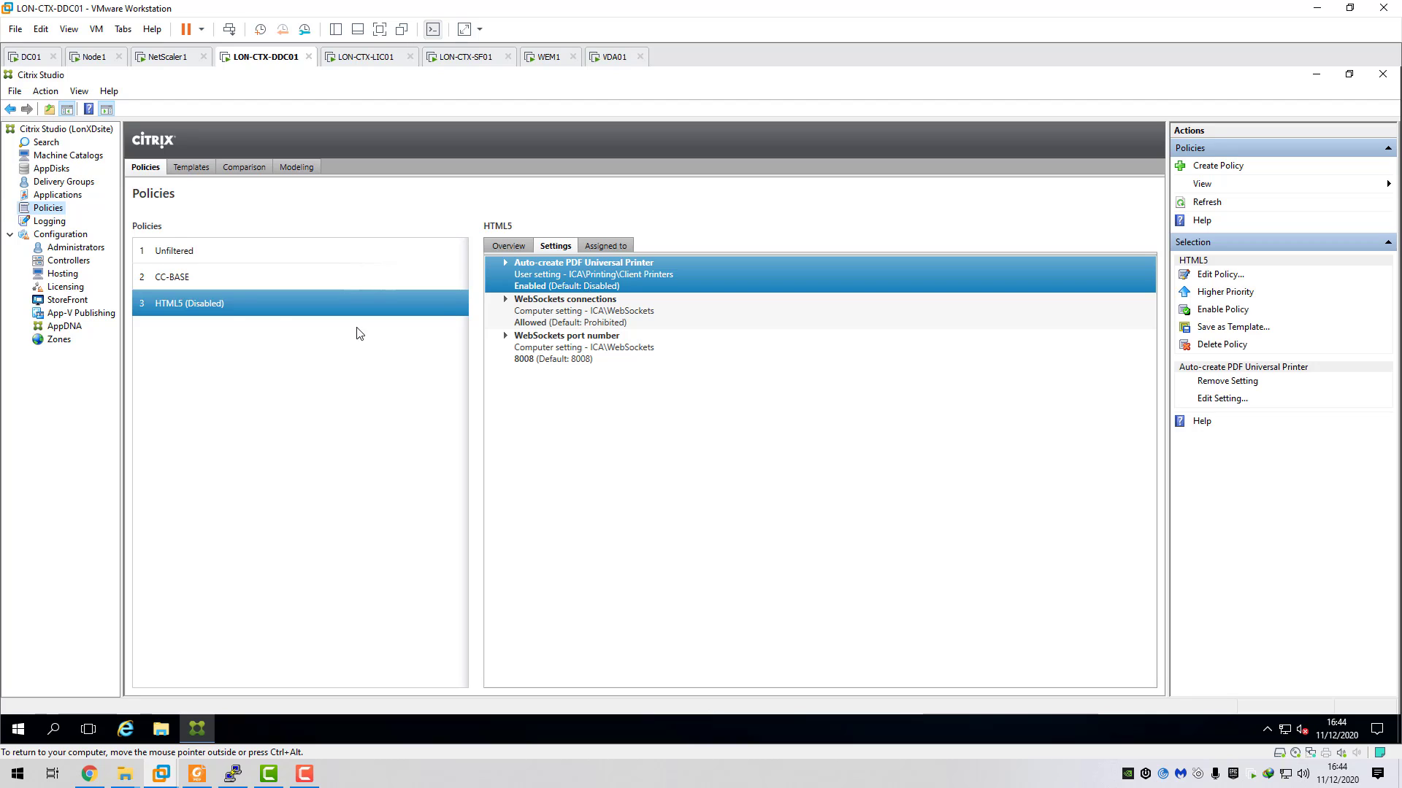
Enable the HTML5 policy and raise it to the highest priority, above Unfiltered and CC-BASE.
right_click(209, 306)
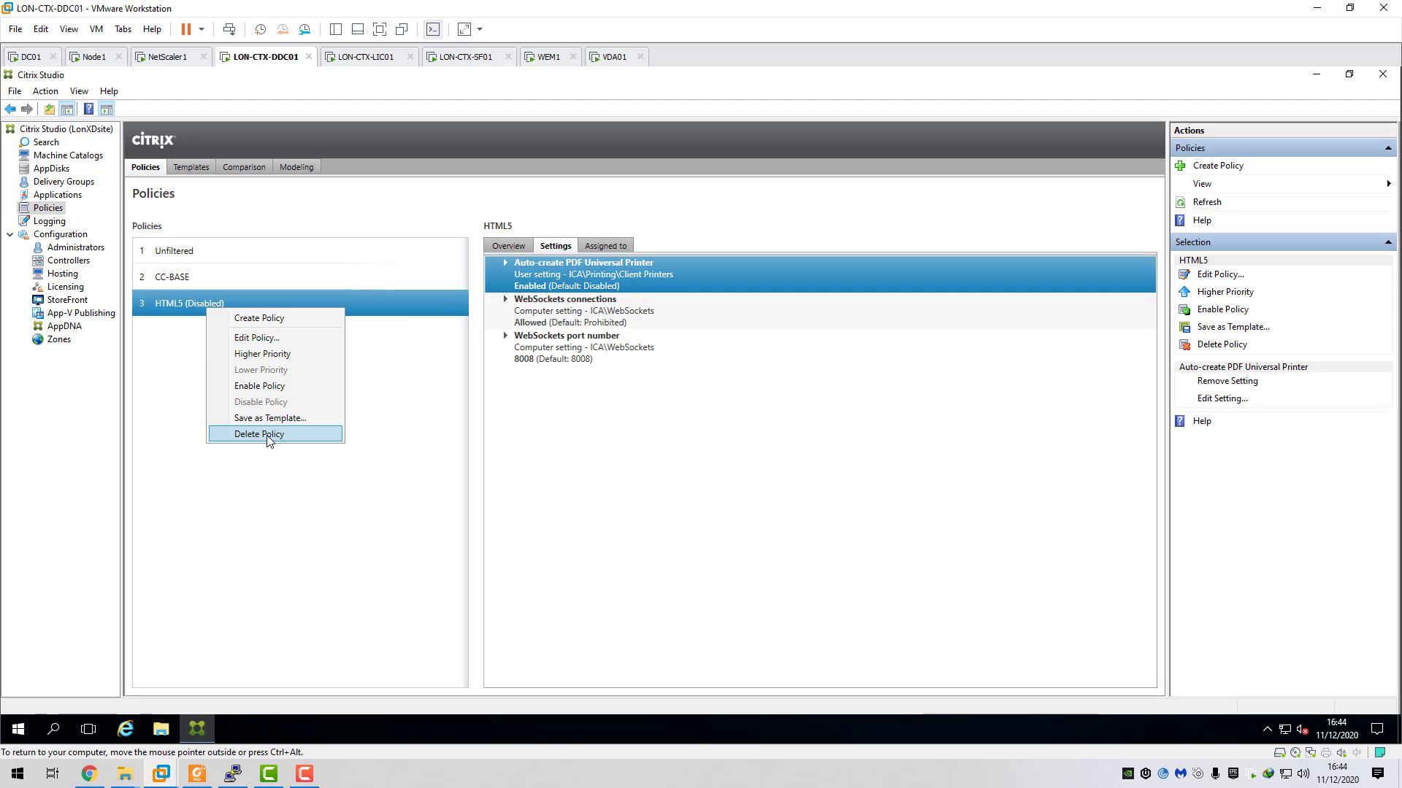
click(259, 387)
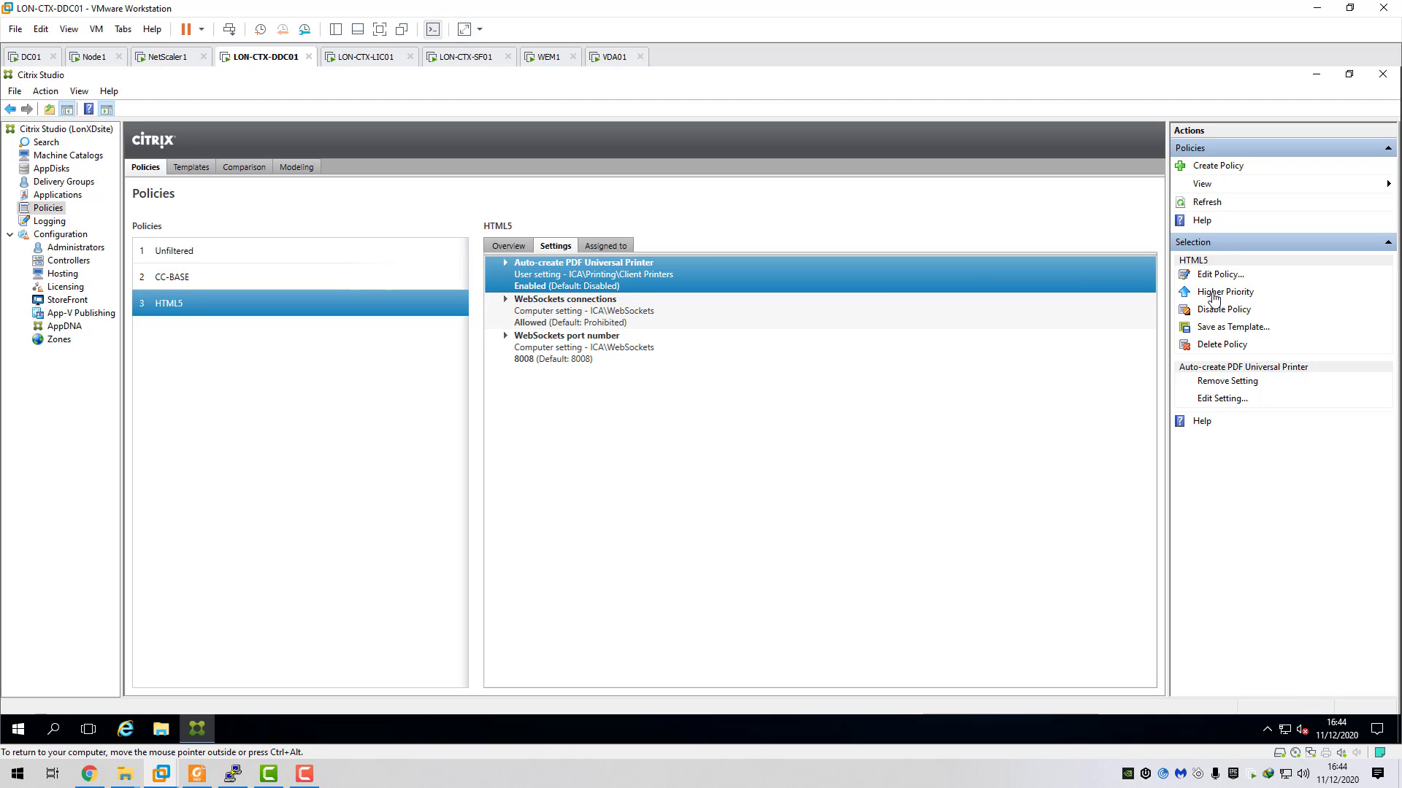
click(1217, 294)
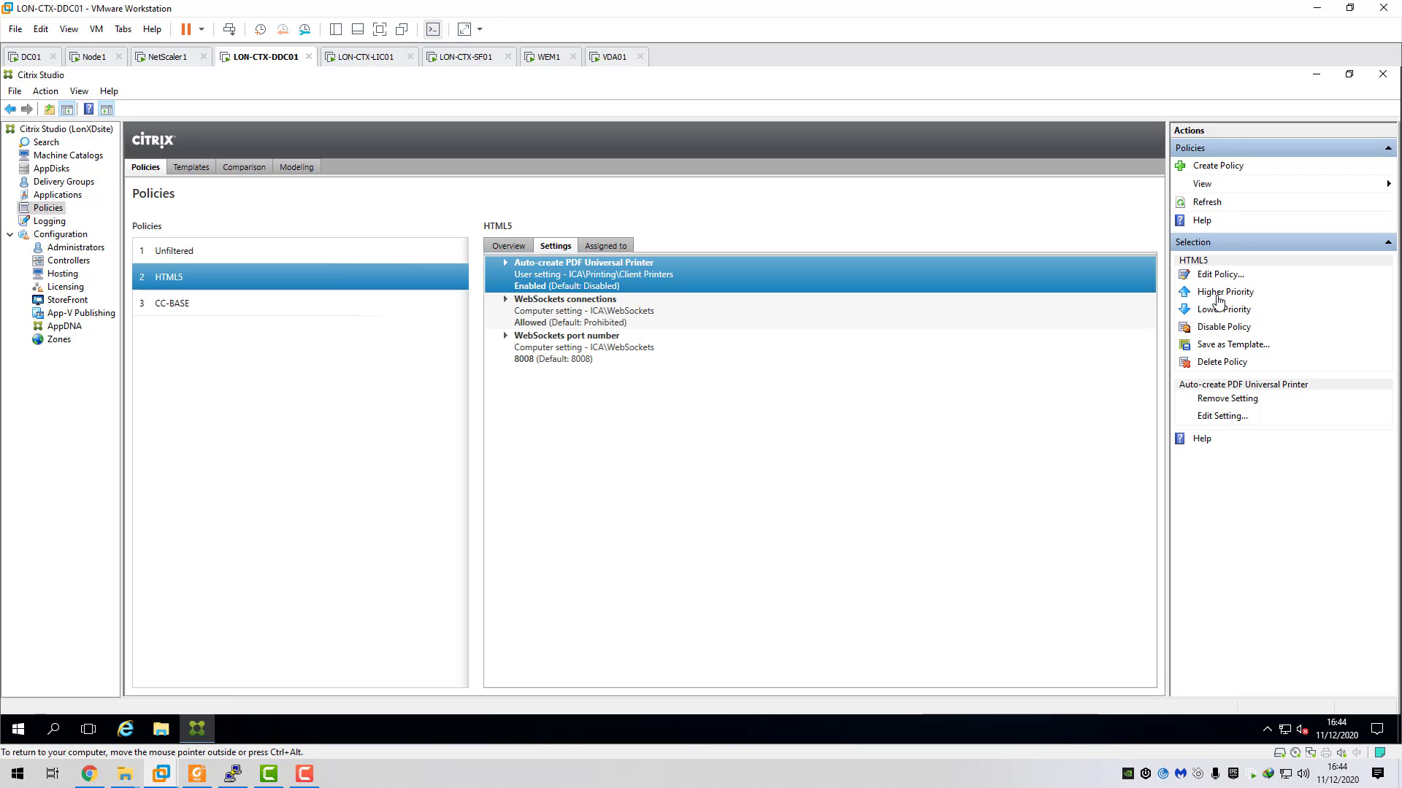
click(1216, 294)
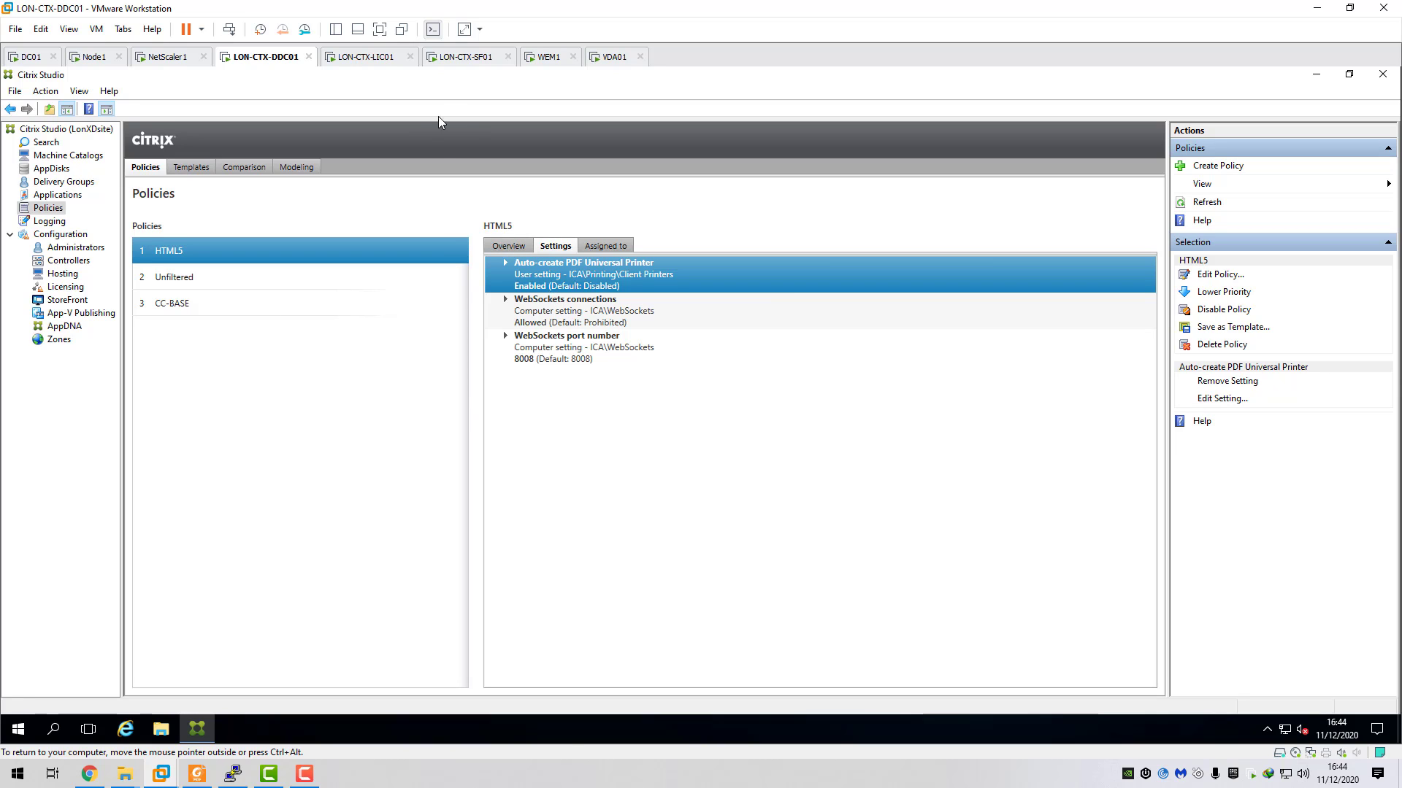
Switch to Citrix StoreFront on LON-CTX-SF01 and open the Citrix Receiver/Workspace app deployment settings of the c4rm0fas store's web site.
click(459, 64)
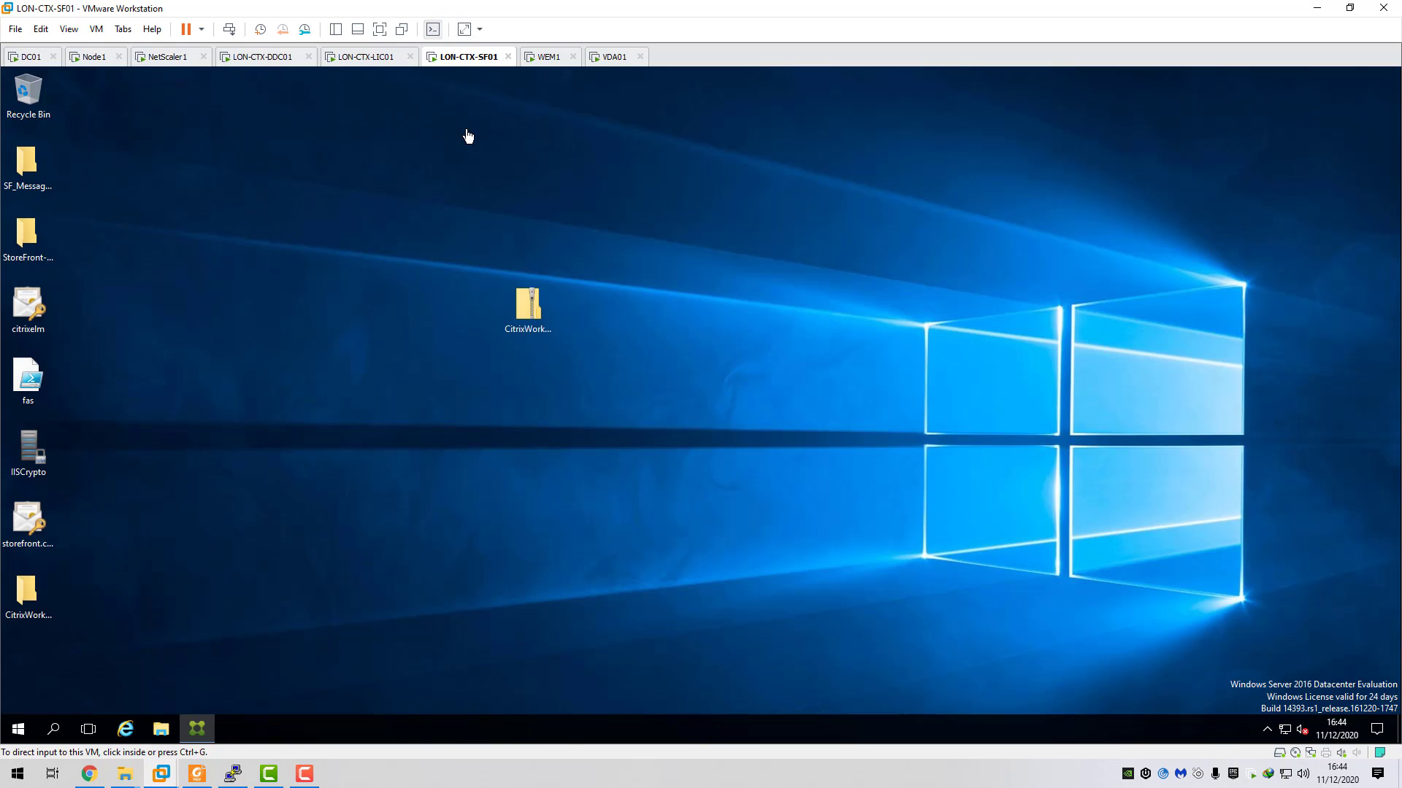
click(197, 729)
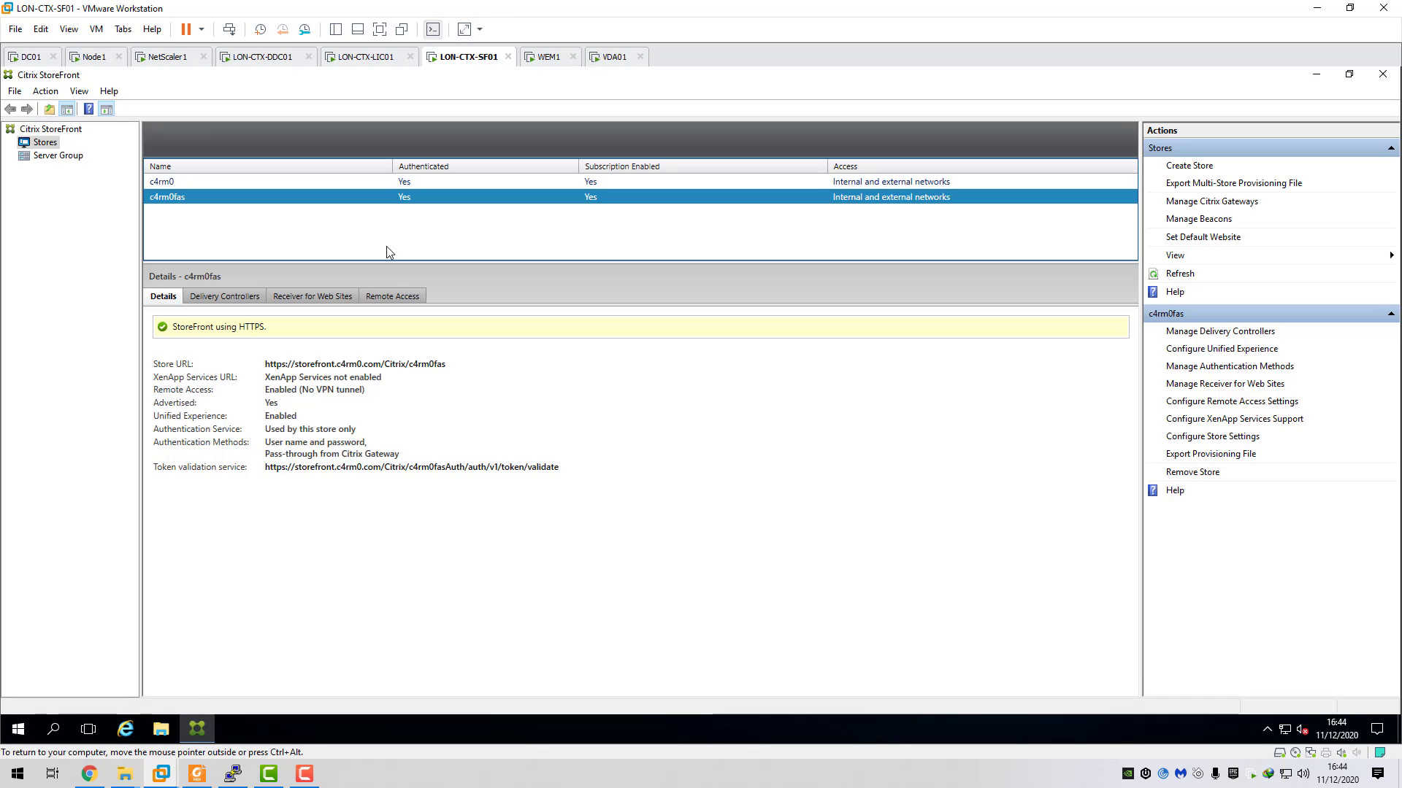
click(166, 181)
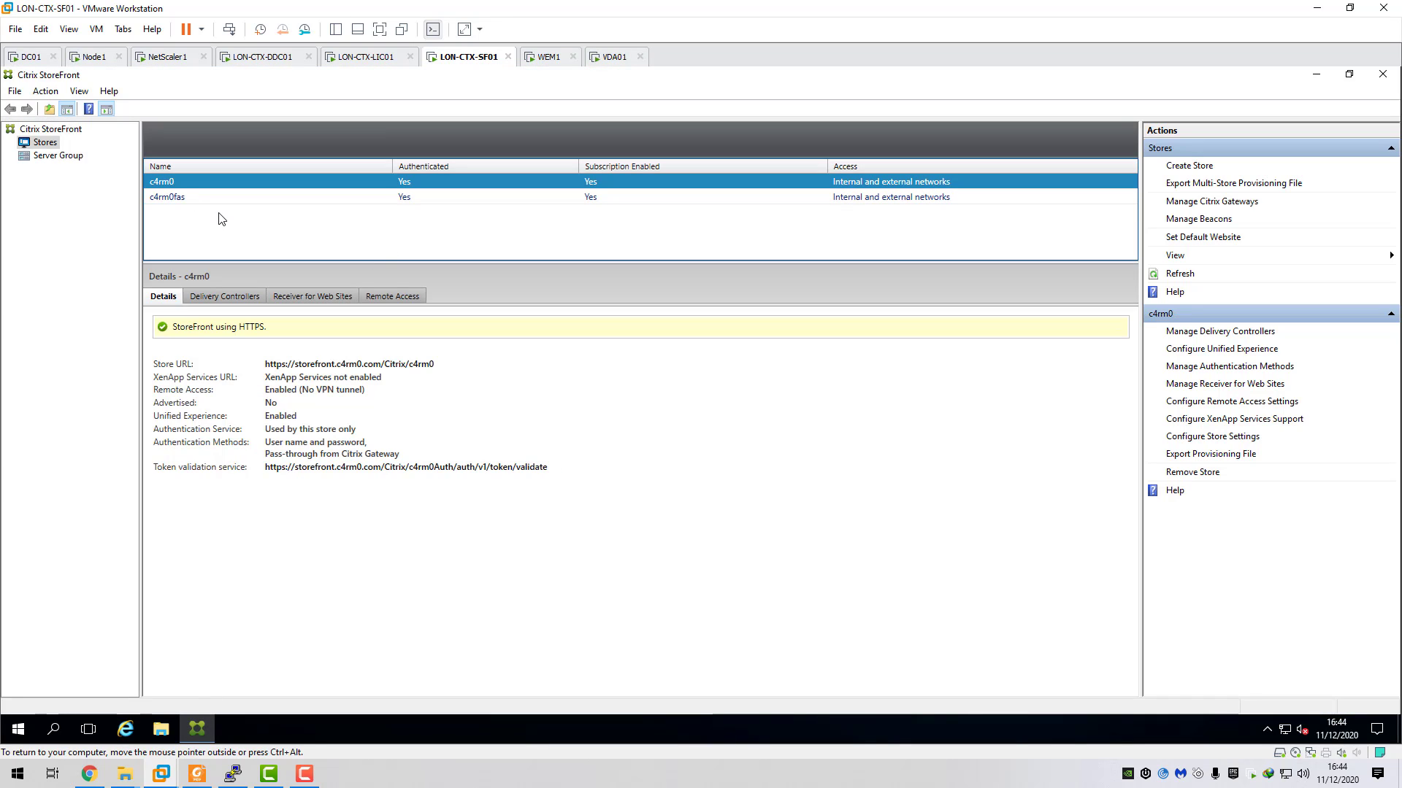
click(179, 197)
click(1205, 383)
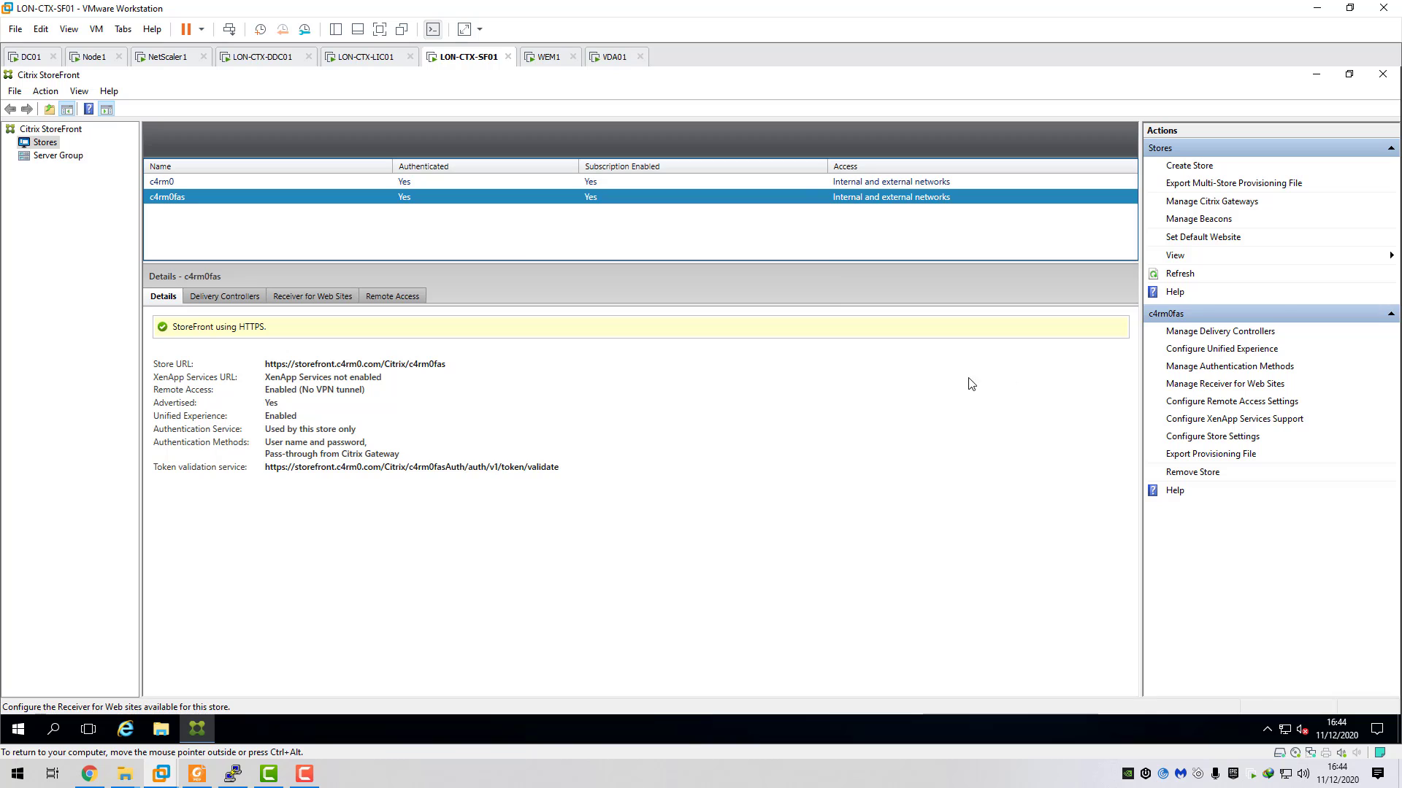
click(494, 442)
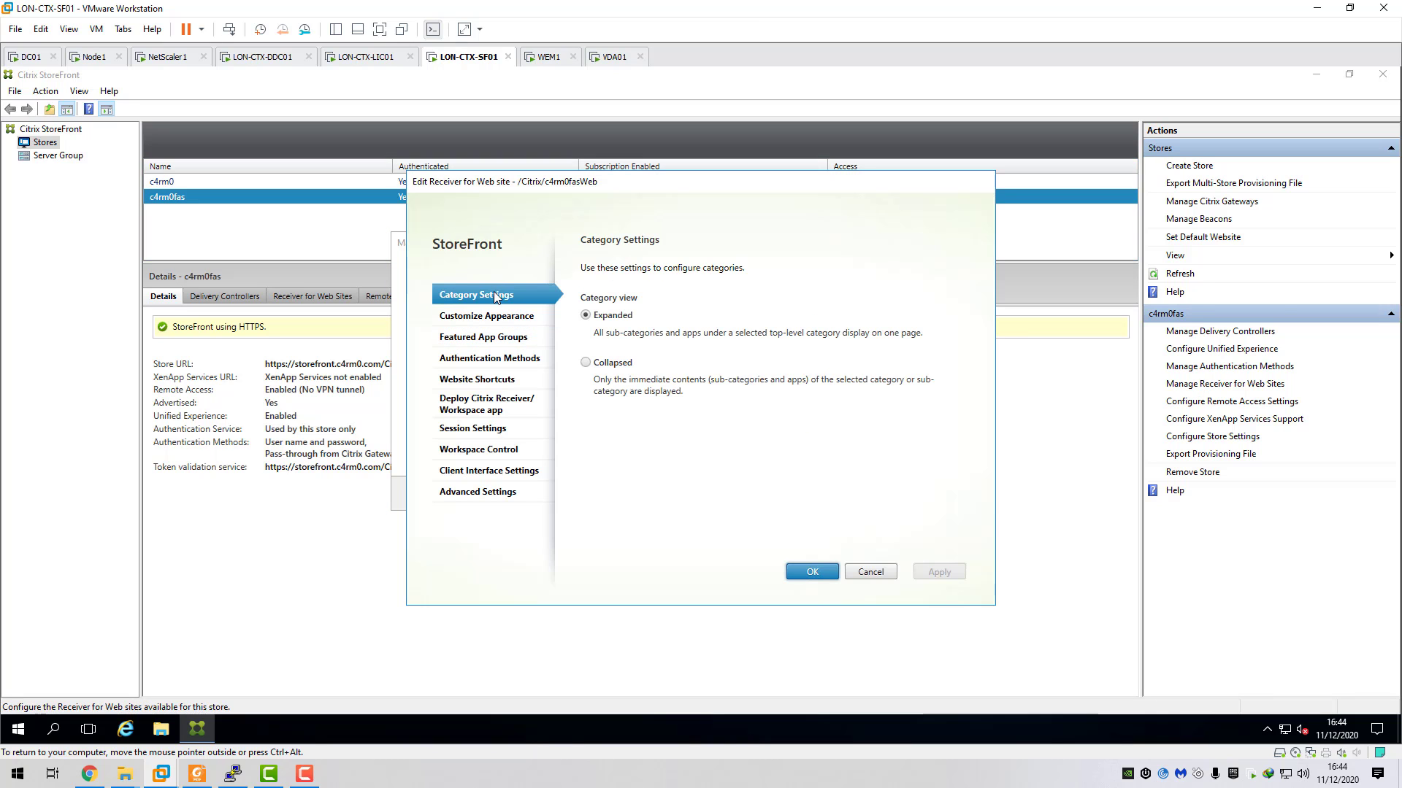
click(501, 400)
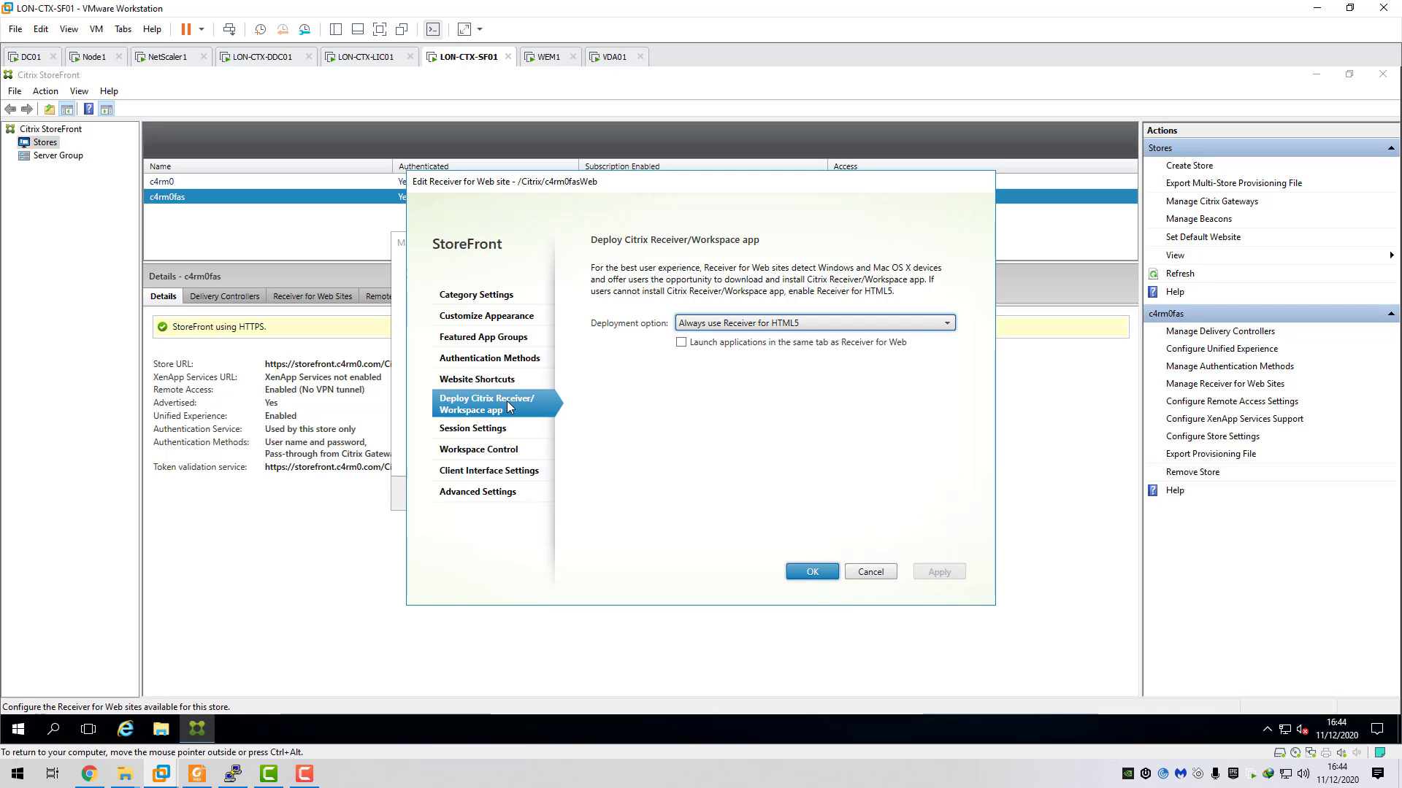
Save the web site with the deployment option Always use Receiver for HTML5, and display the StoreFront server group's details.
click(870, 323)
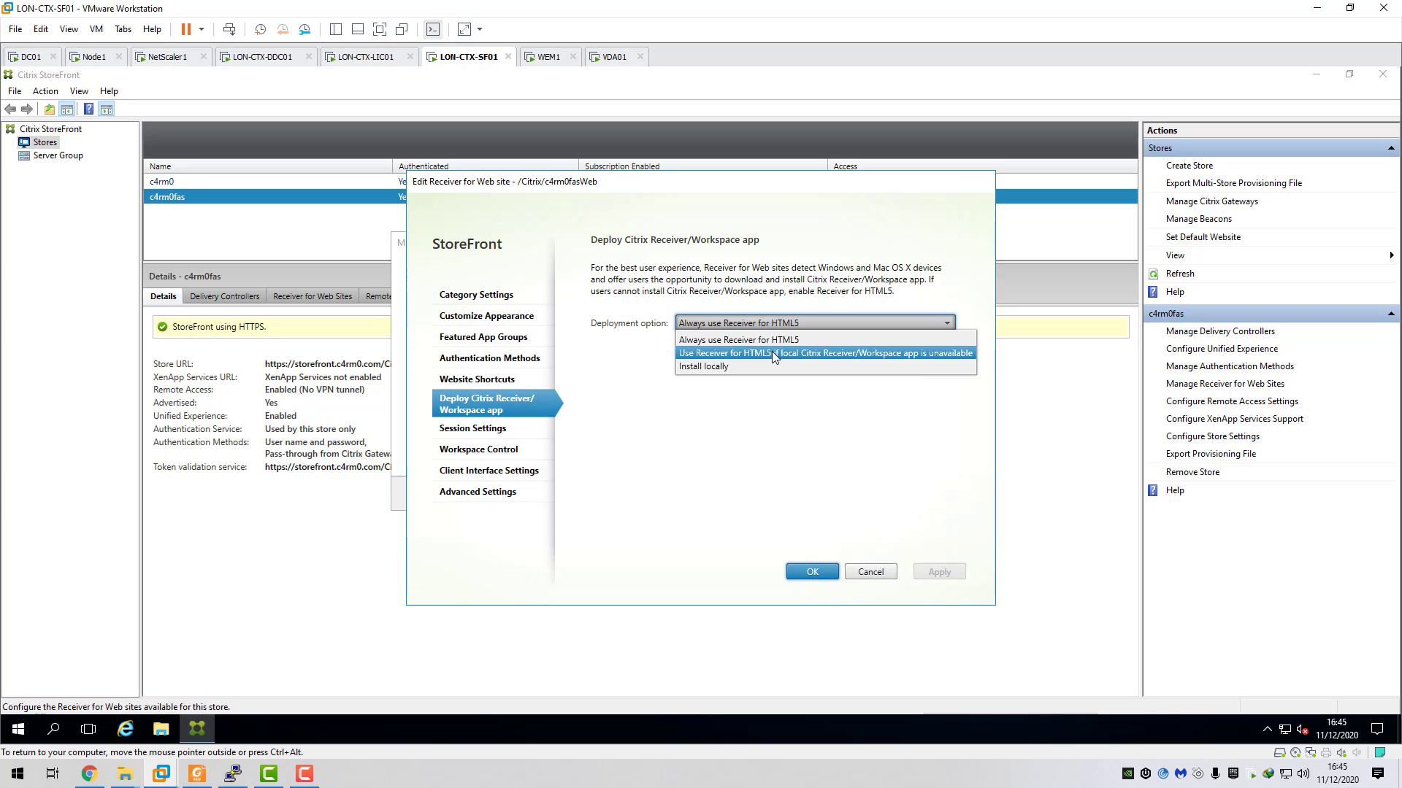
click(729, 339)
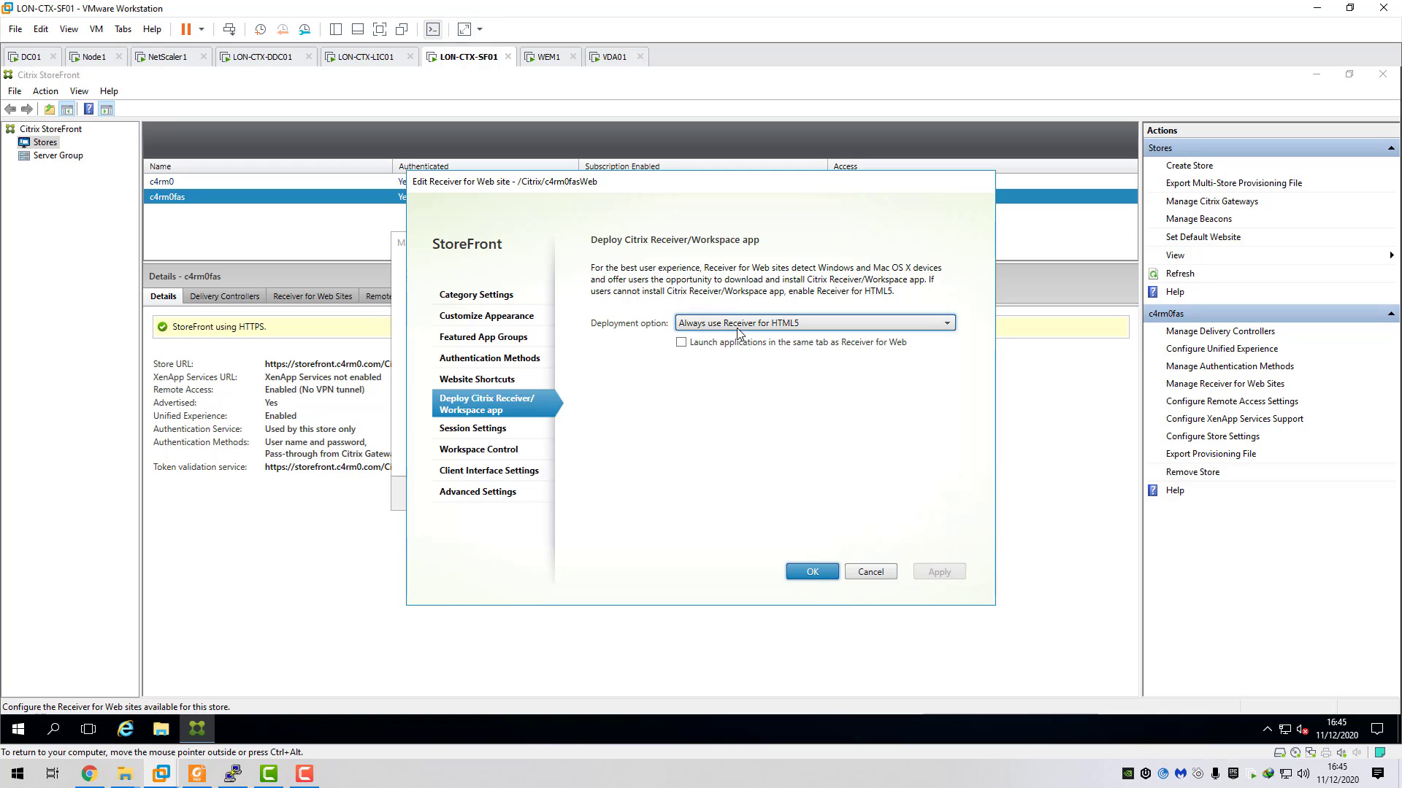
click(813, 324)
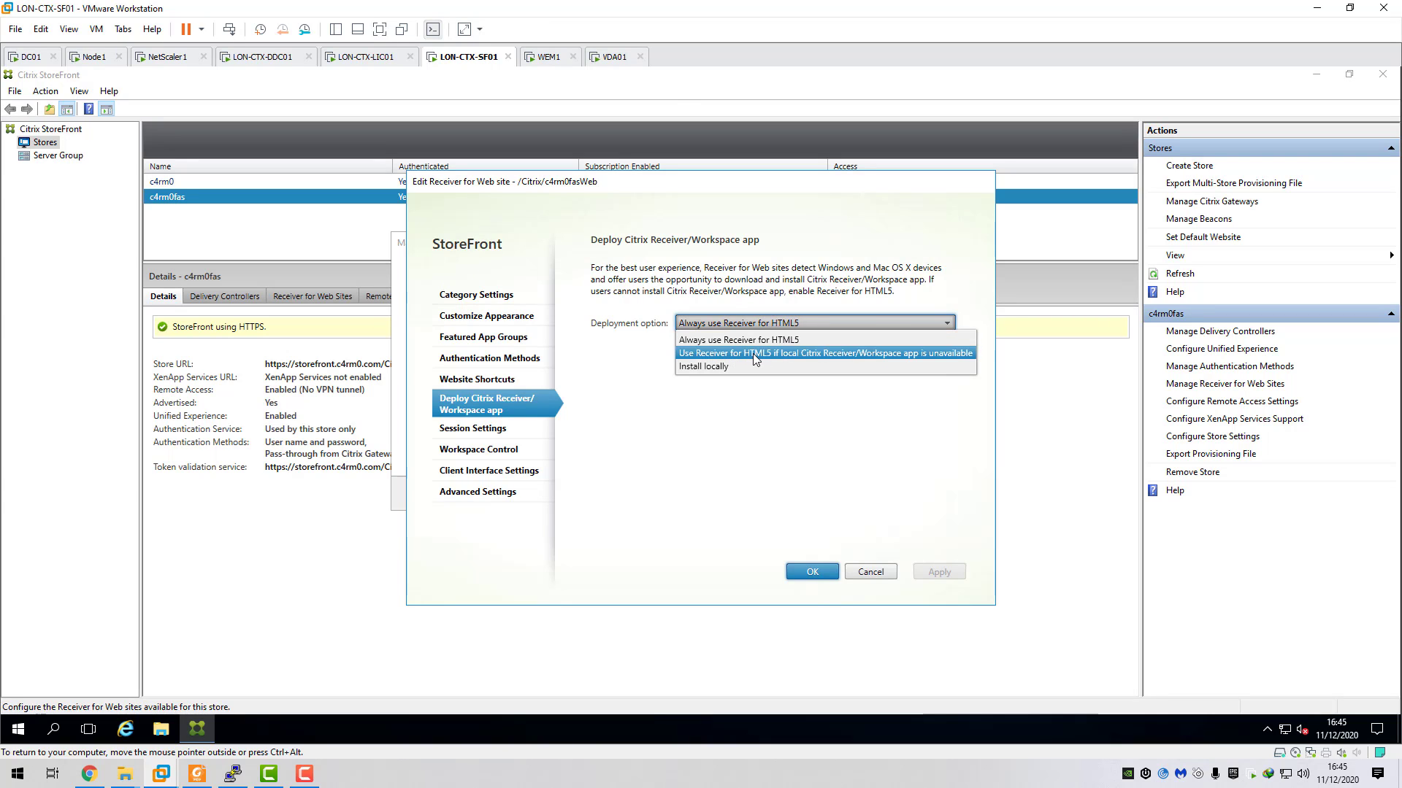
click(745, 407)
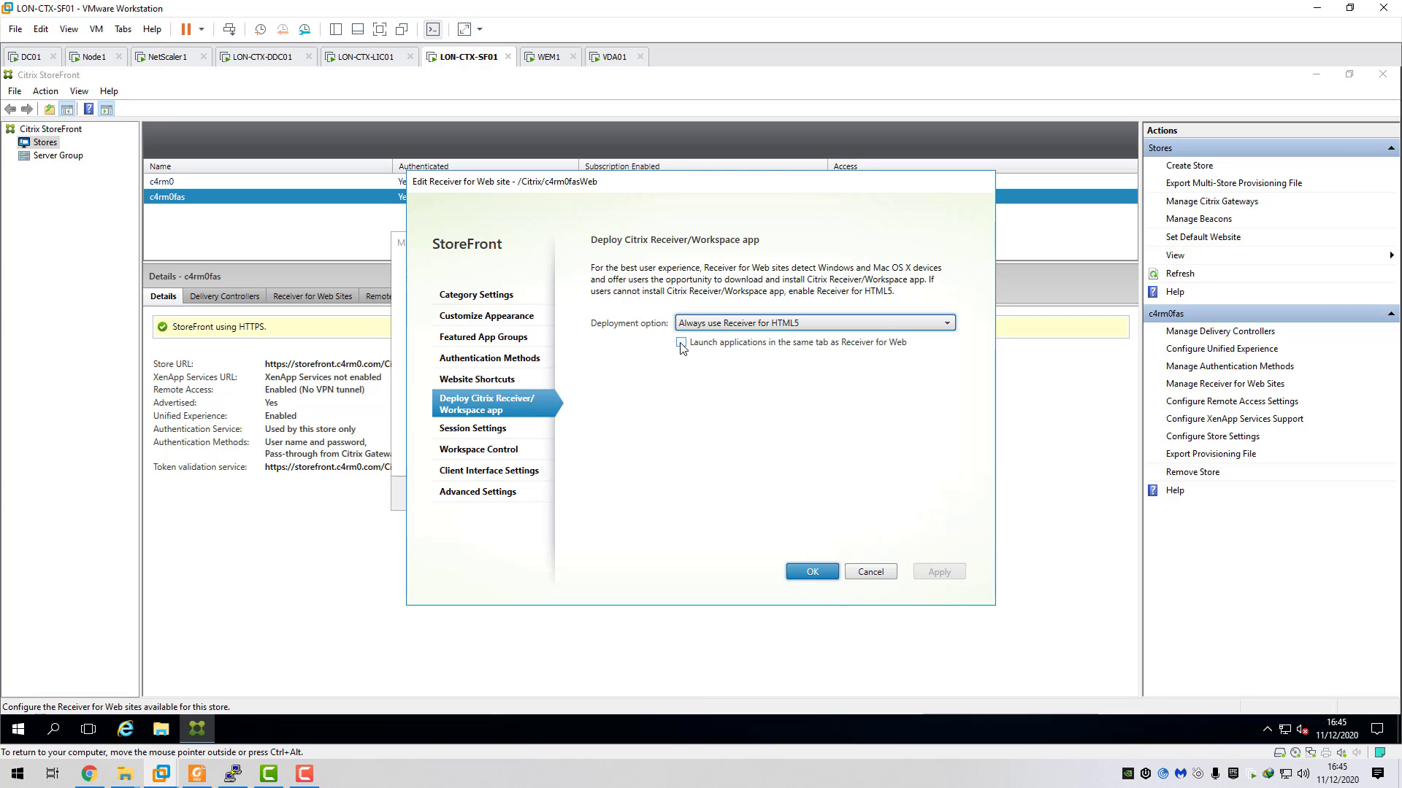
click(814, 572)
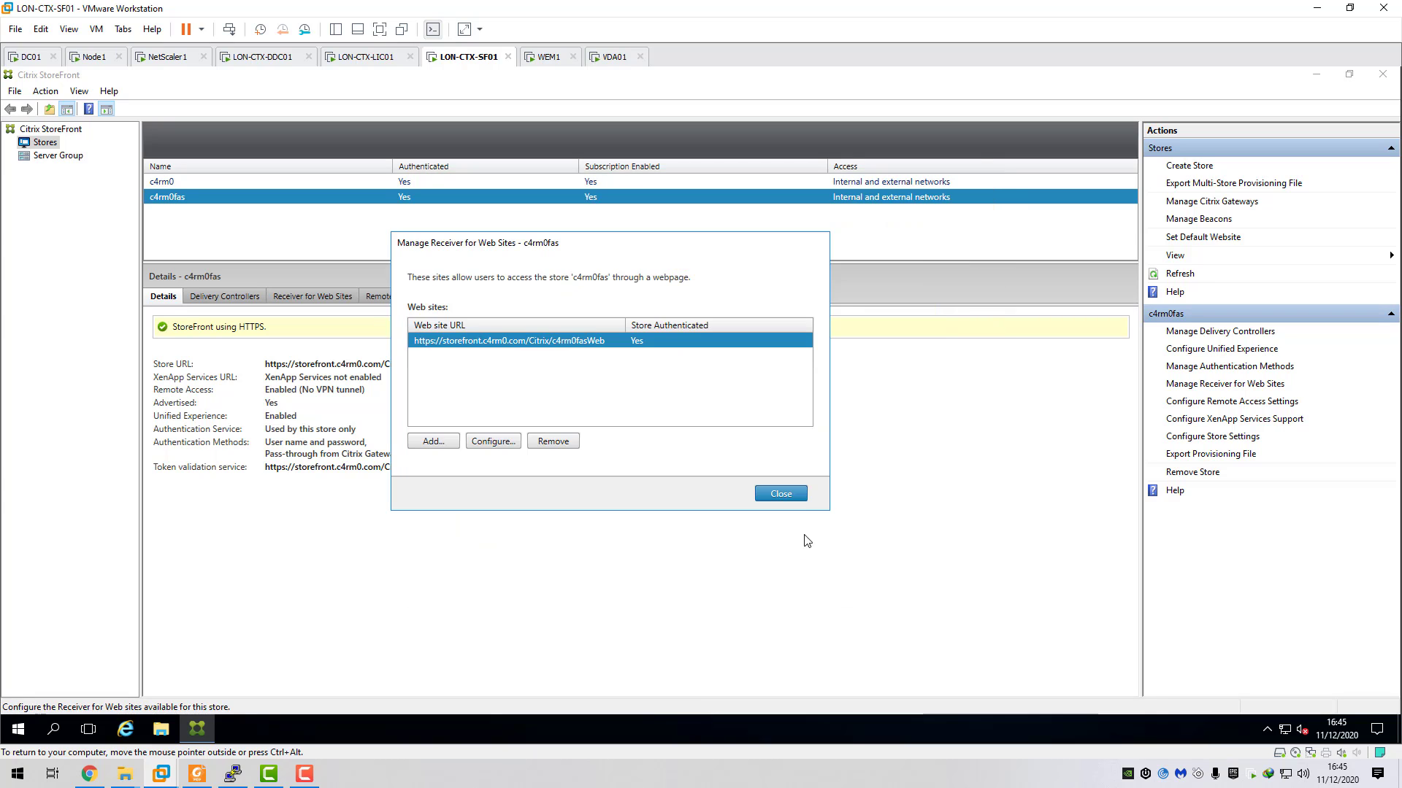
click(780, 494)
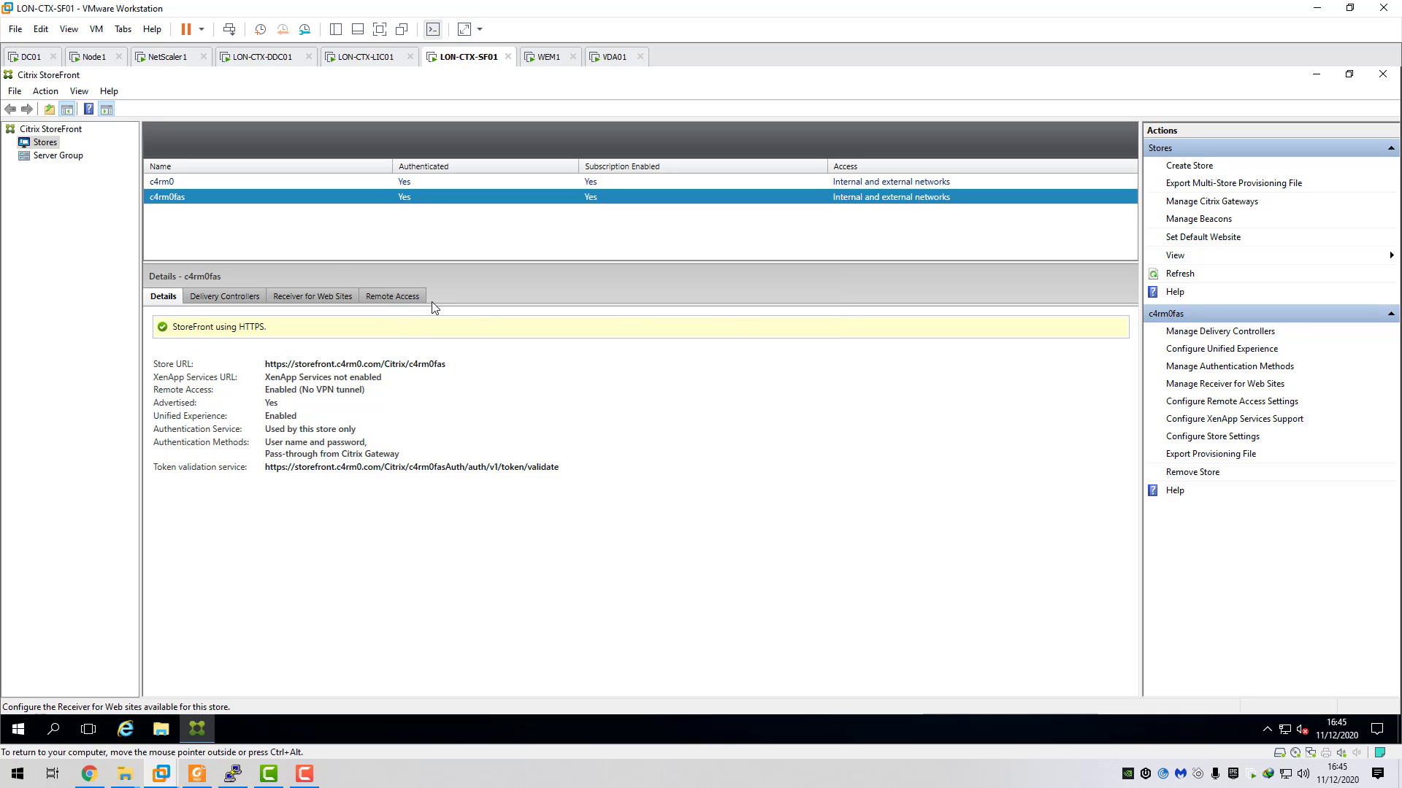
click(66, 153)
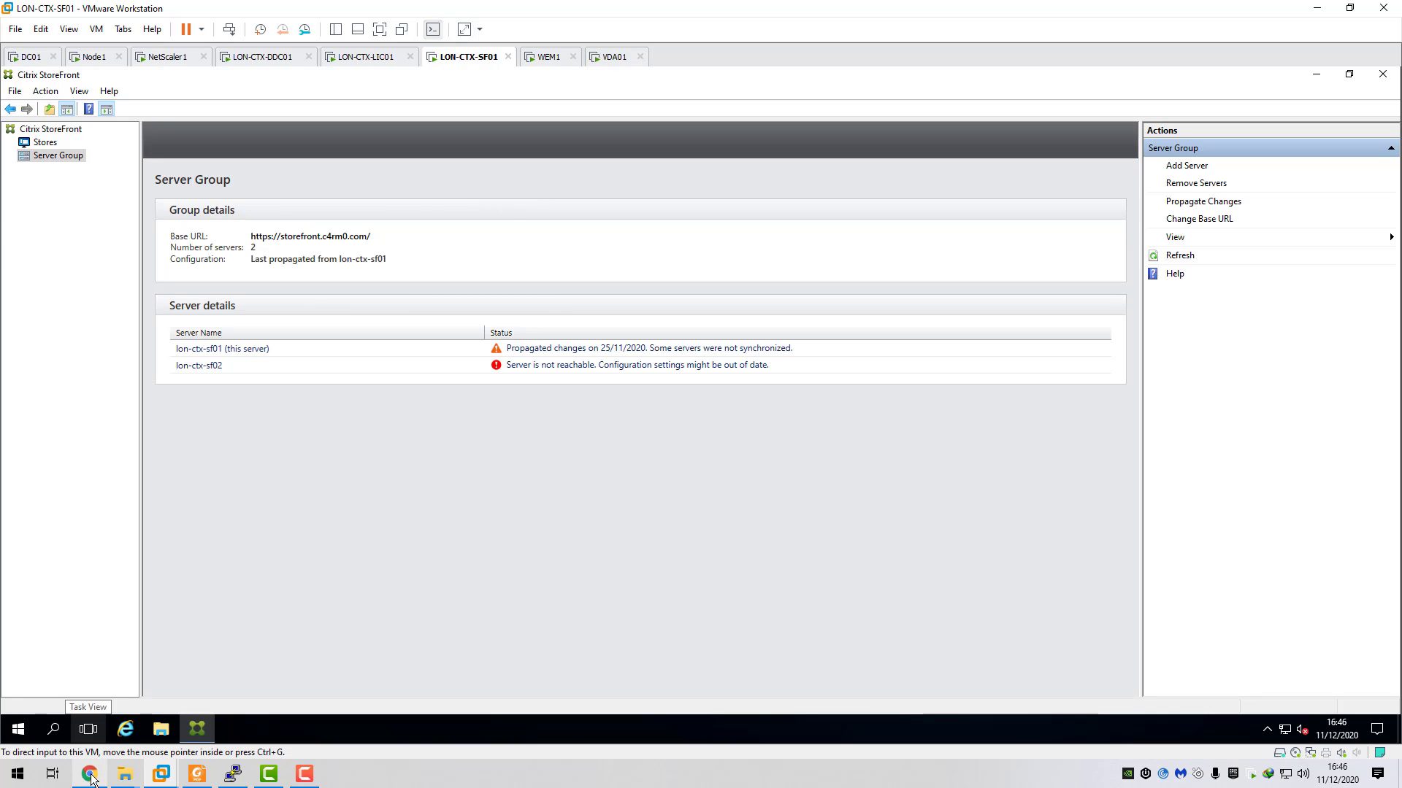
Switch to Google Chrome and open the Citrix Gateway logon page at remote.c4rm0.com in a new tab.
mouse_move(91, 779)
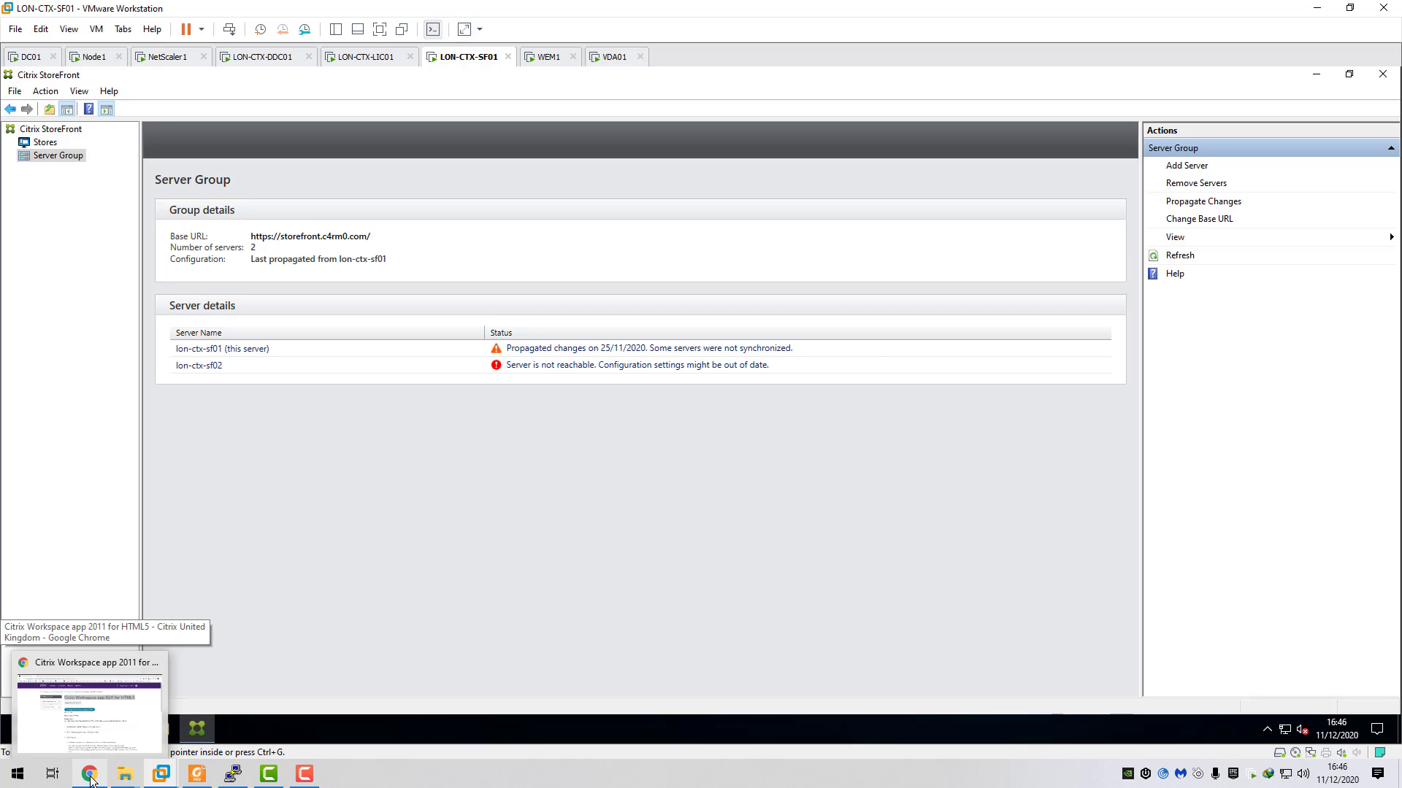
click(153, 709)
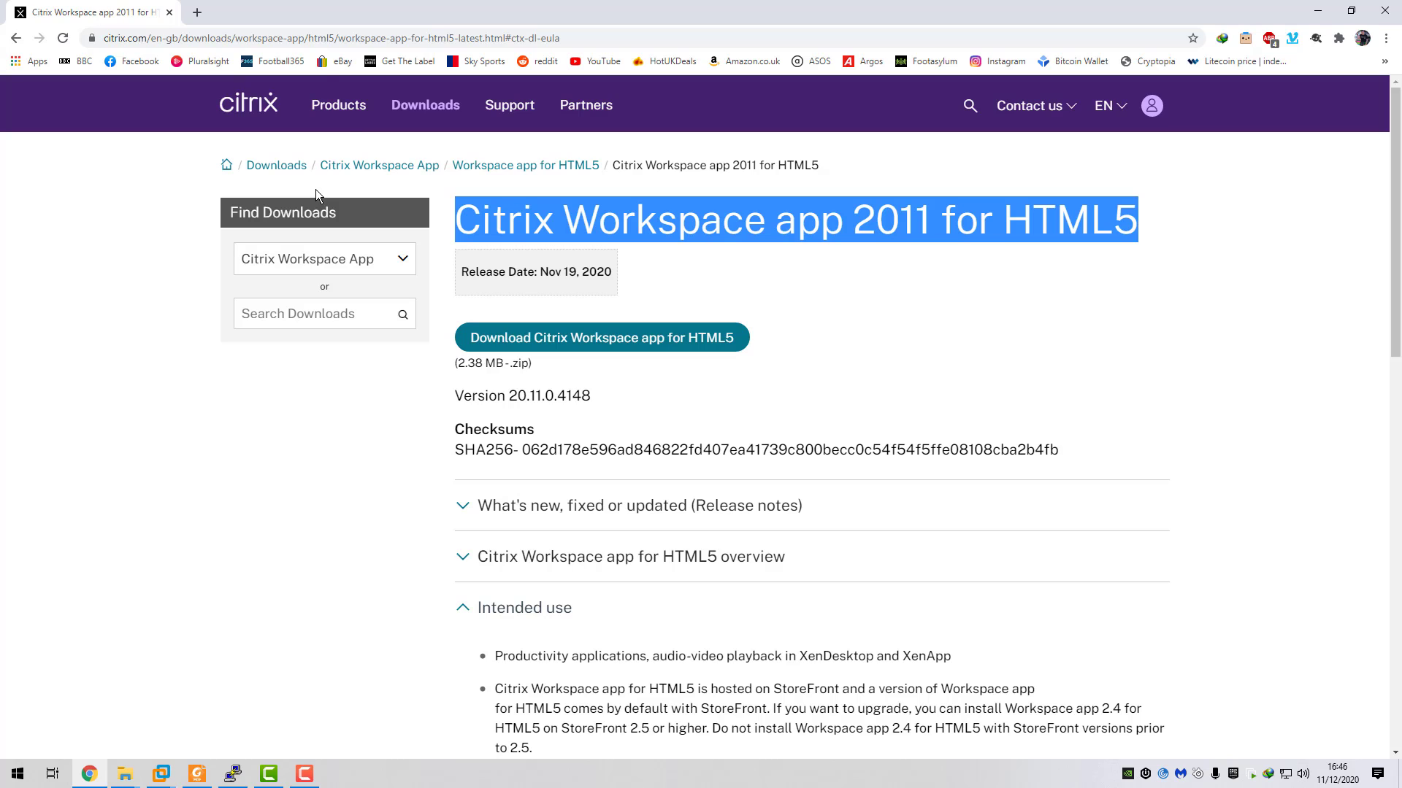
click(203, 17)
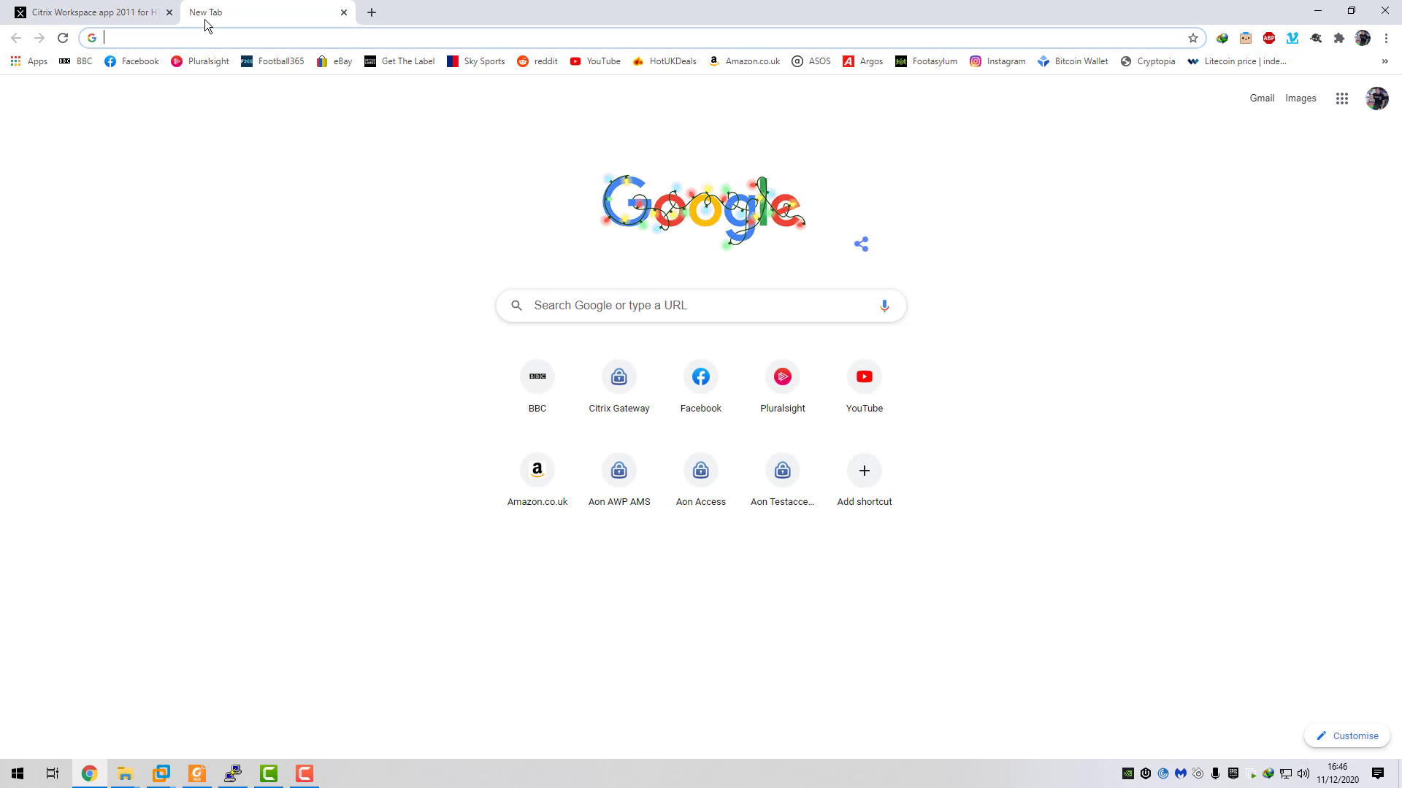
text(remote)
key(Return)
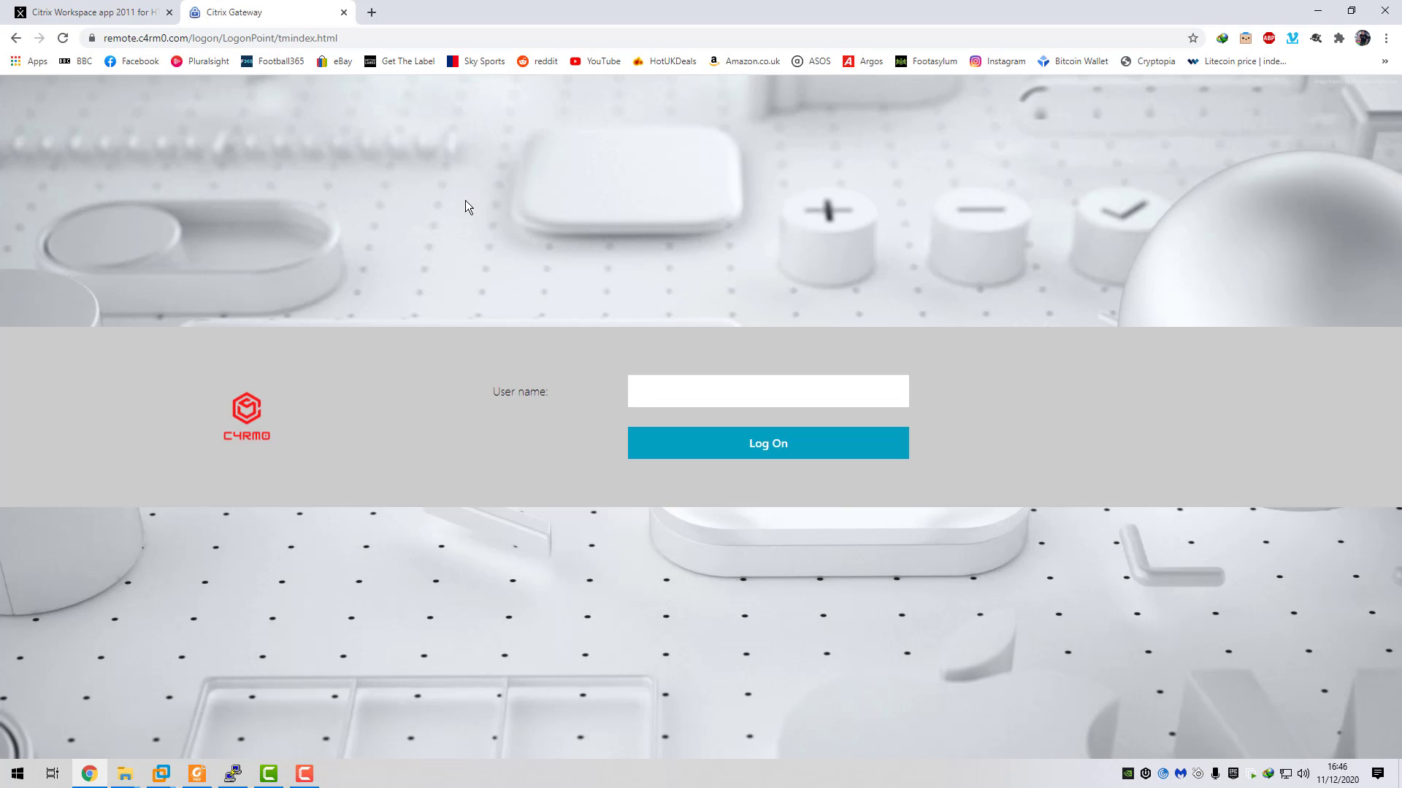
Log on to Citrix Gateway with the test user name, choose the matching Microsoft account, and enter the account password.
text(johnctest)
click(760, 450)
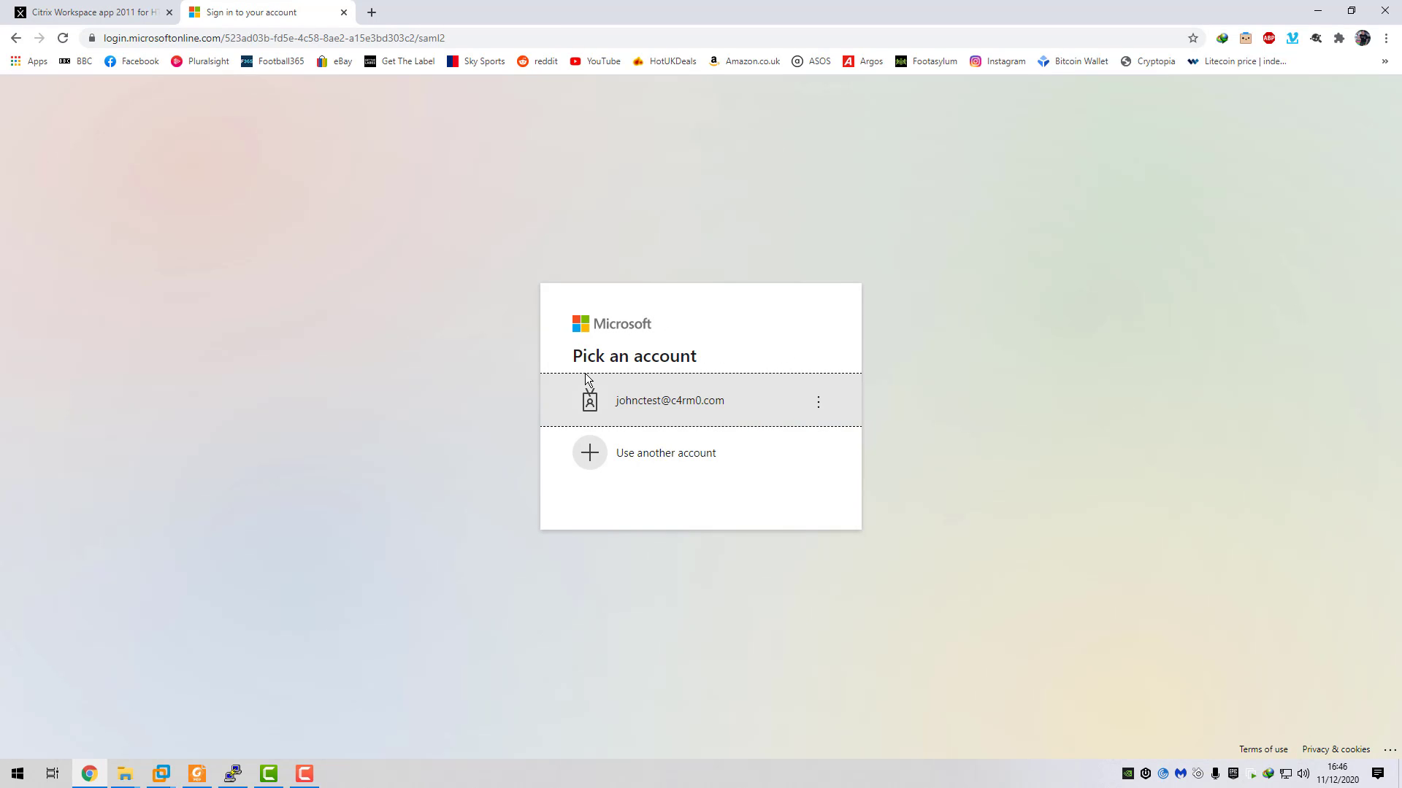
click(667, 414)
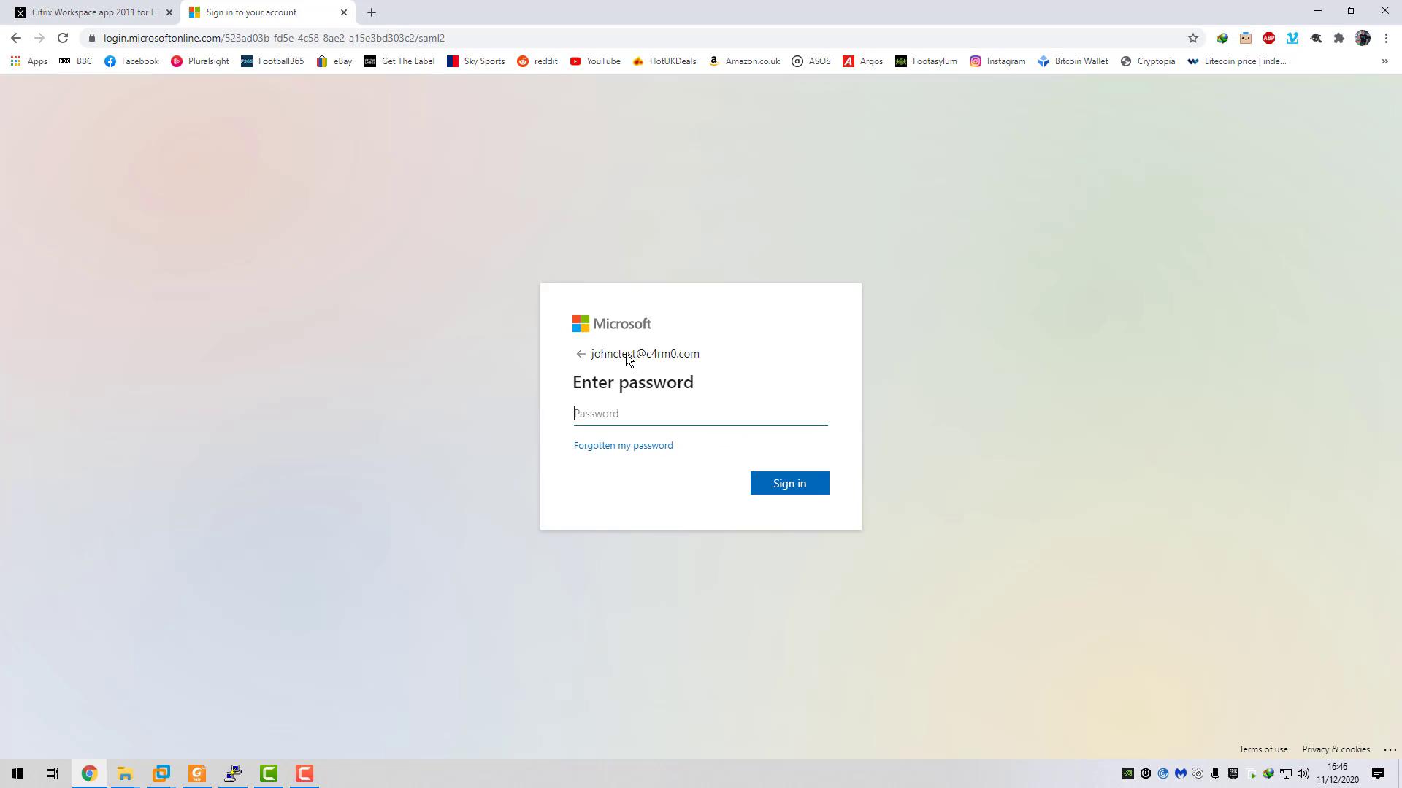
text(••••••••)
click(782, 485)
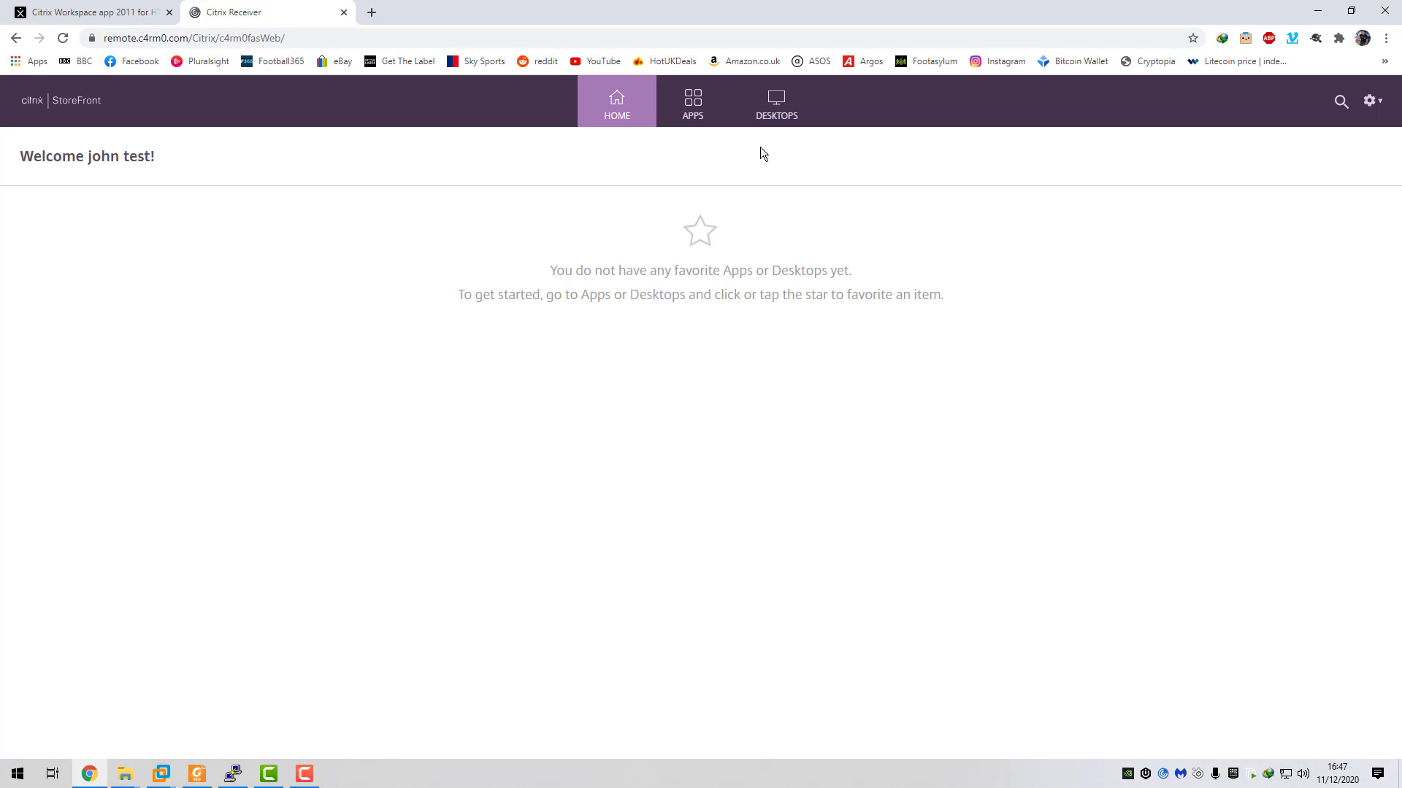
Launch the 2016 Desktop from the available desktops and dismiss the Collecting Data notification in the session.
click(692, 121)
click(748, 125)
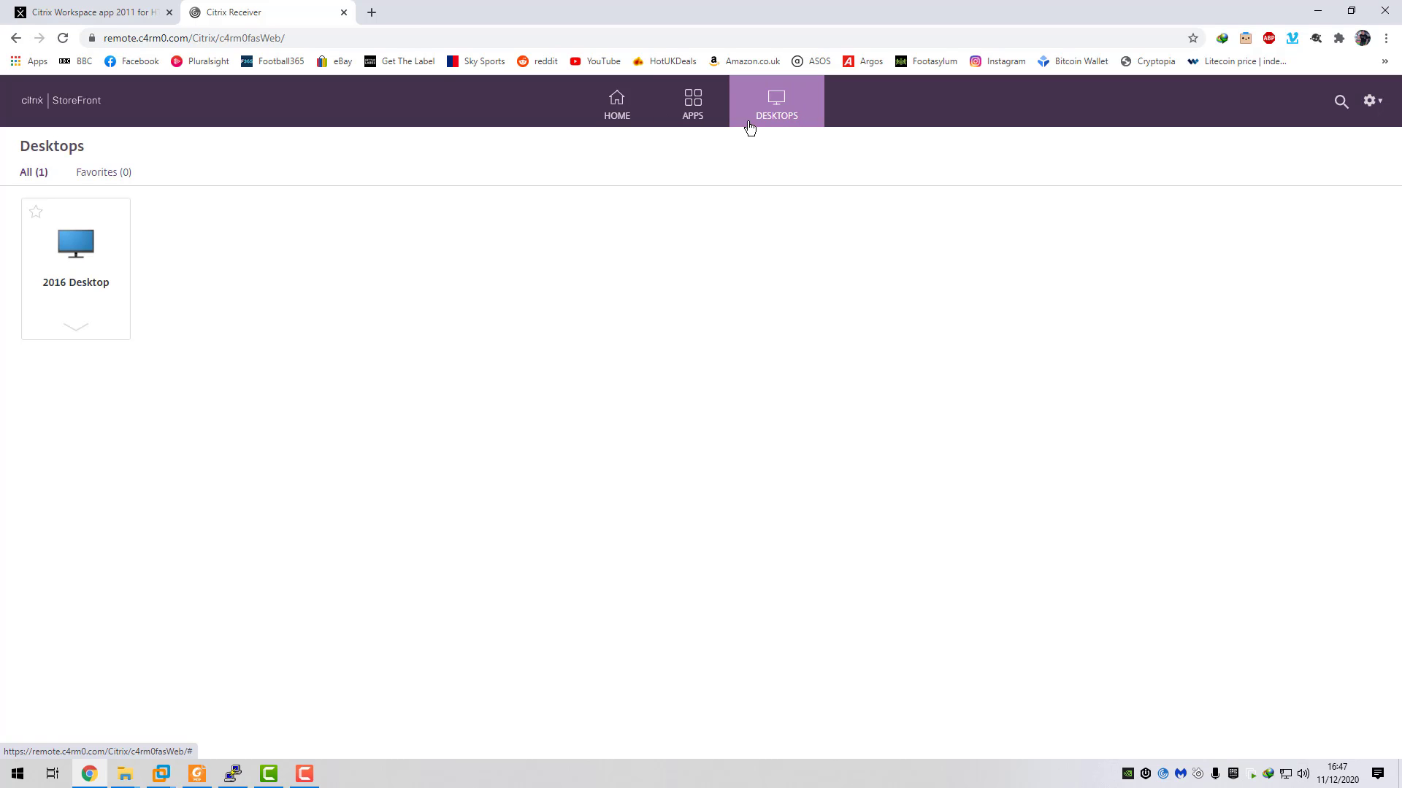
click(82, 246)
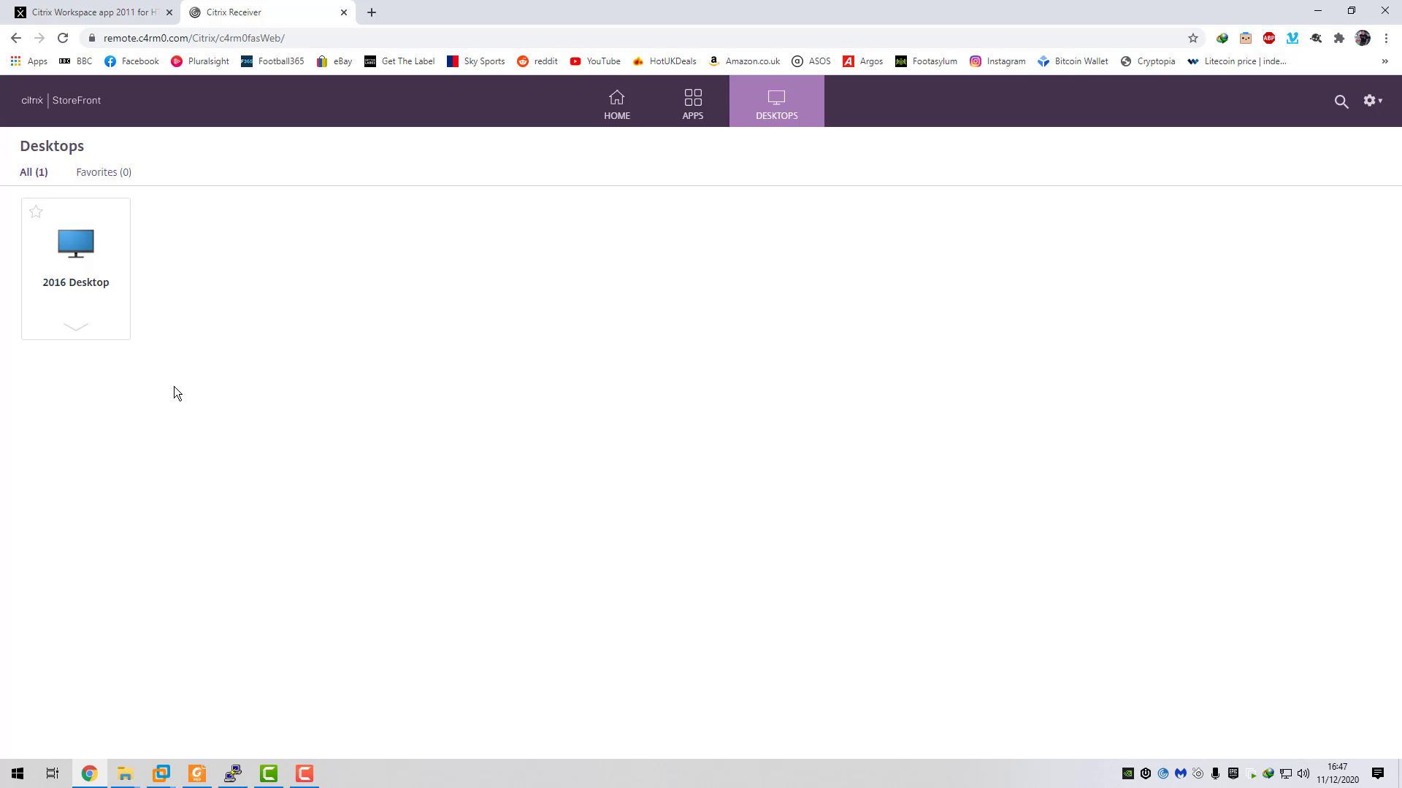
click(87, 259)
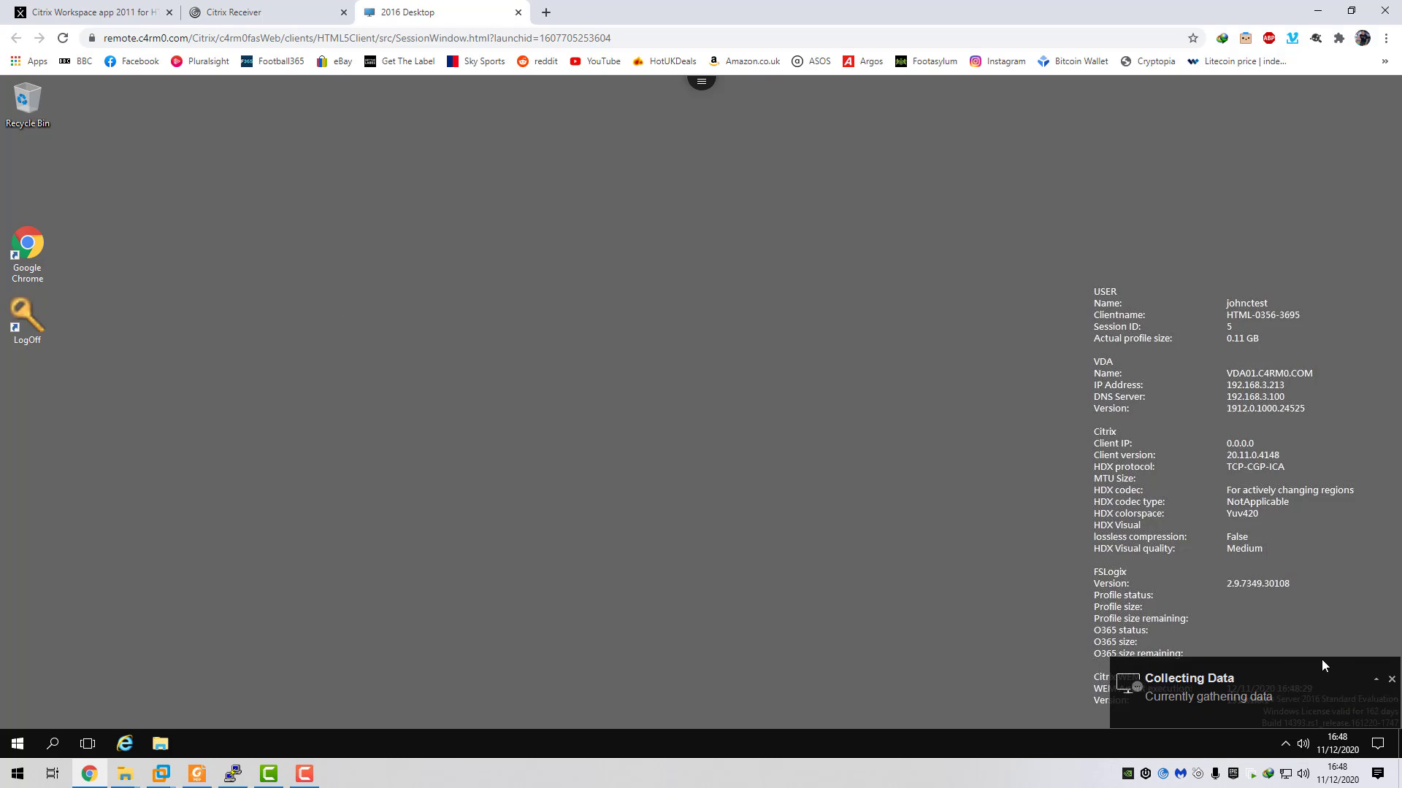
click(1390, 679)
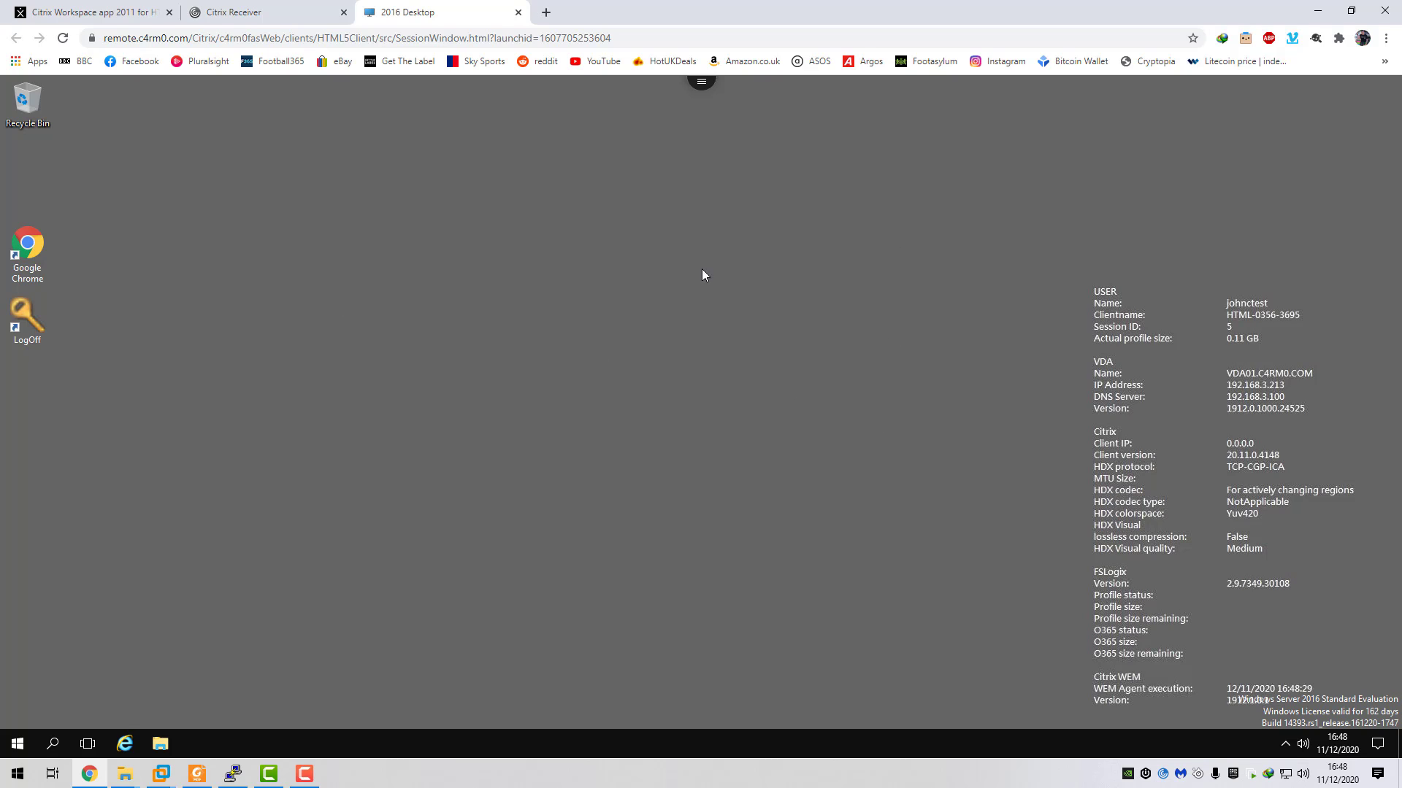
Upload azure2133.txt from the local computer to the Desktop folder of the HTML5 session.
click(701, 86)
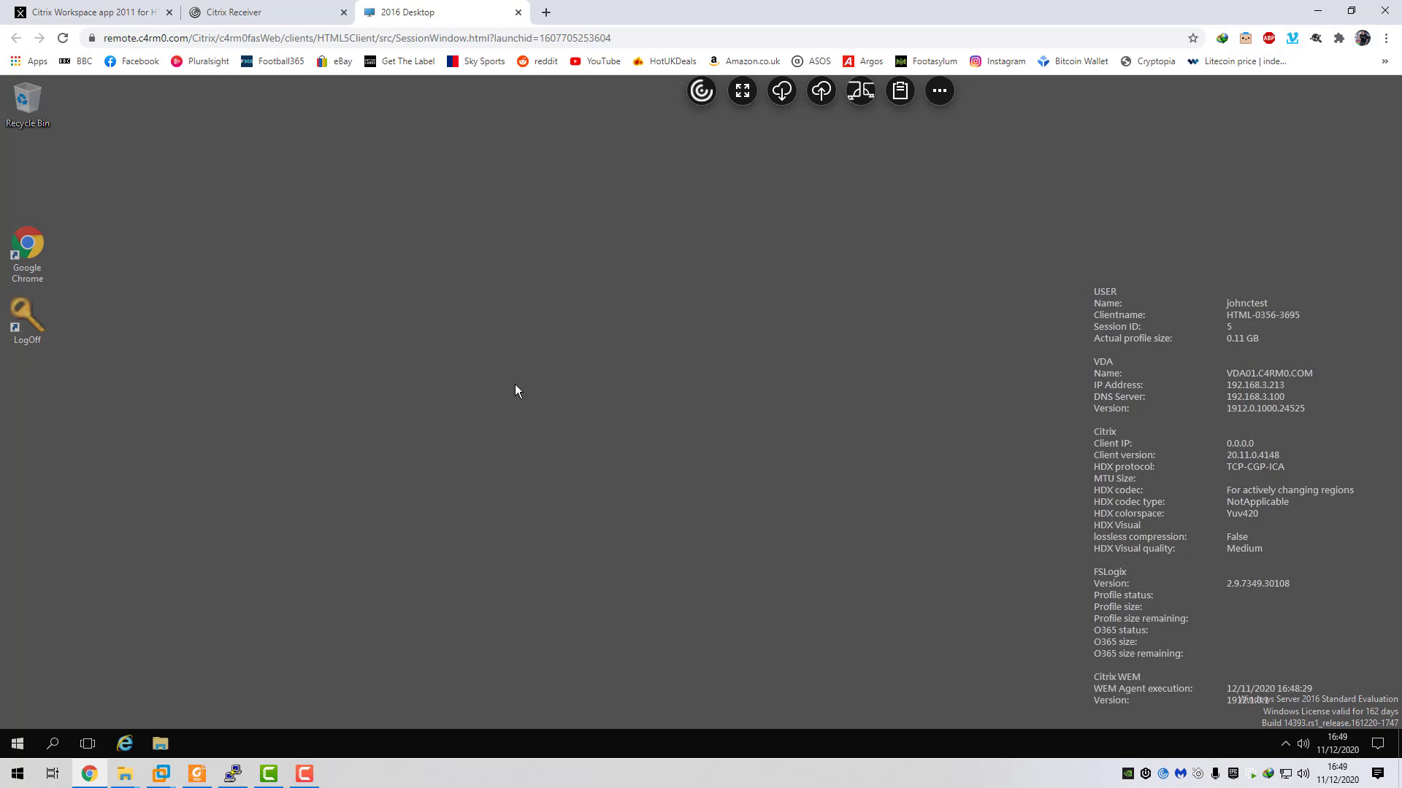
click(821, 93)
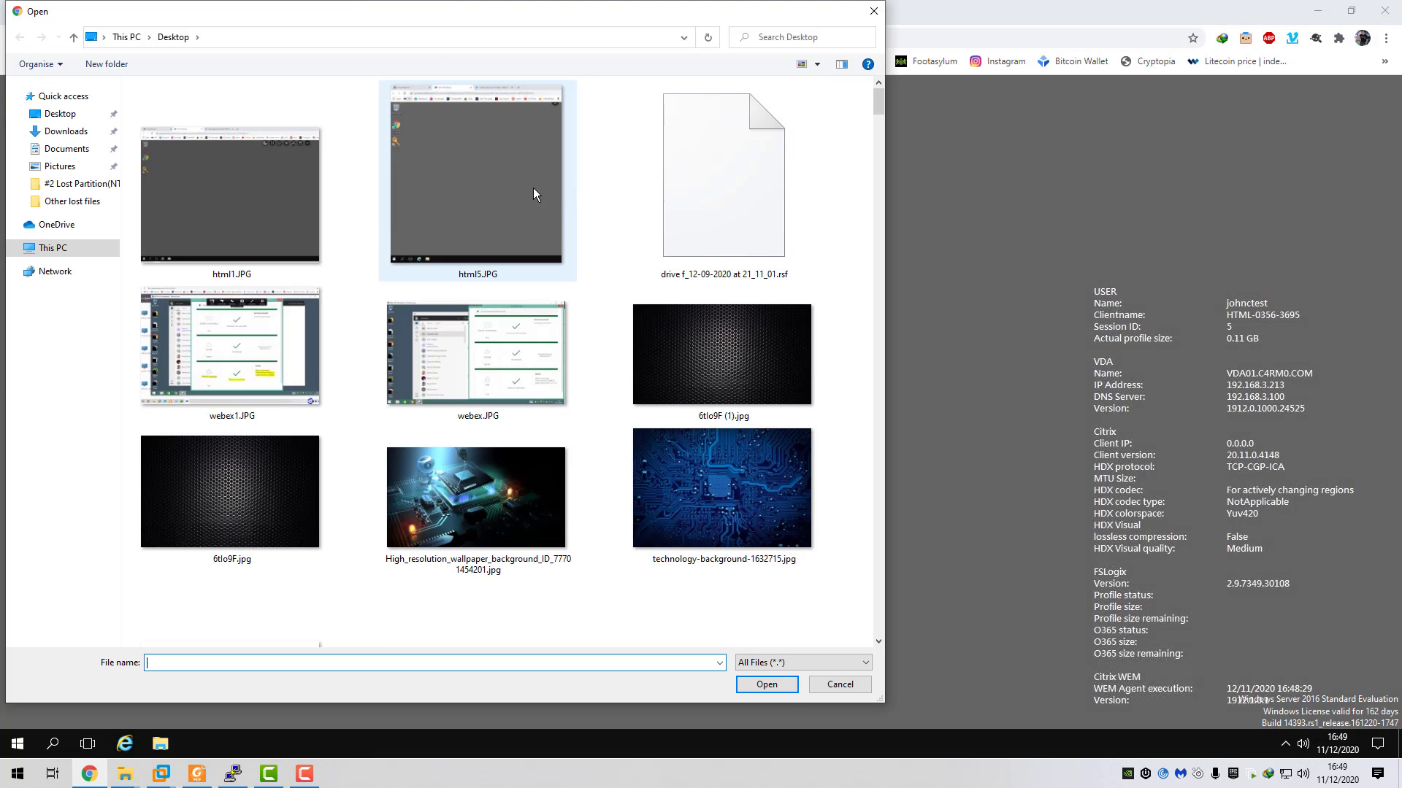
scroll(353, 248, down, 5)
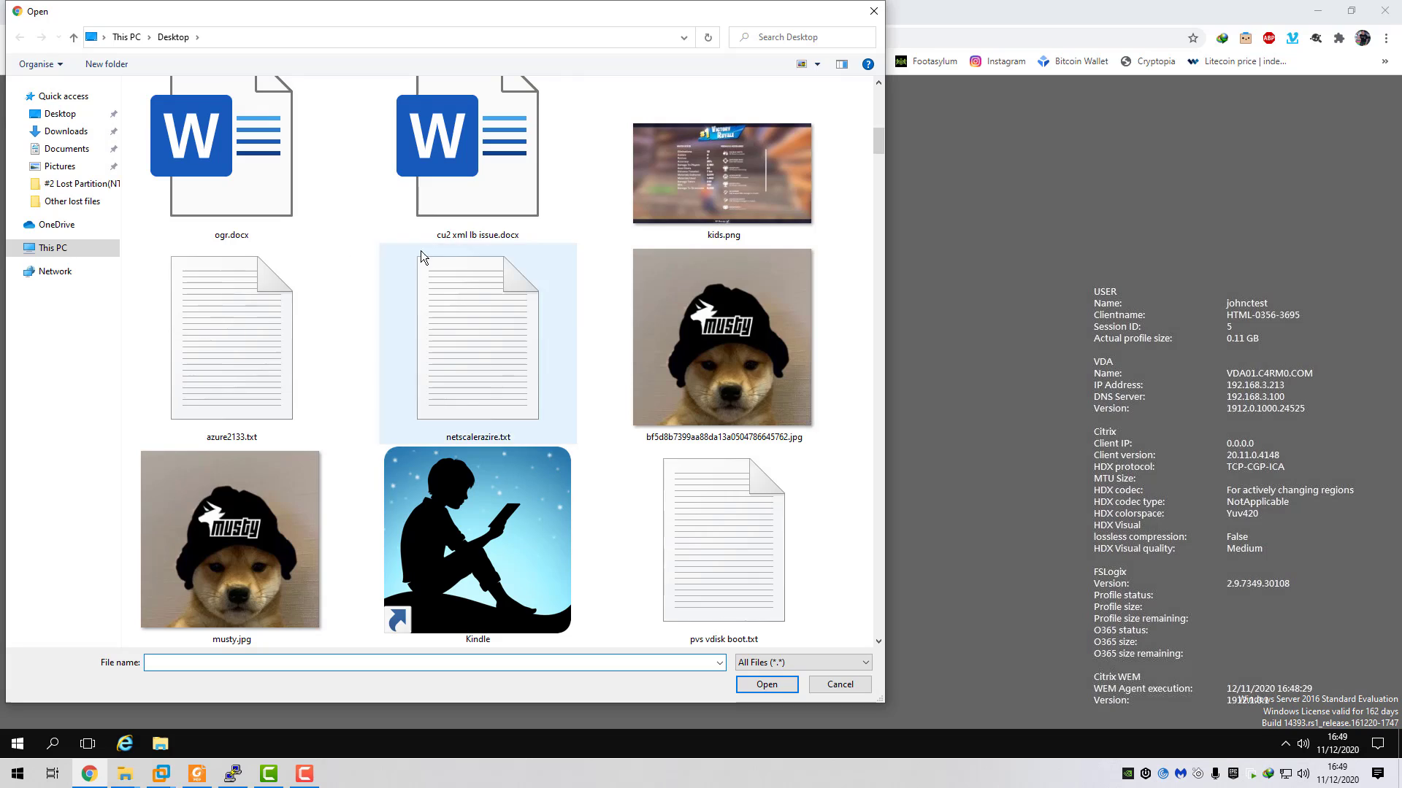
double_click(304, 318)
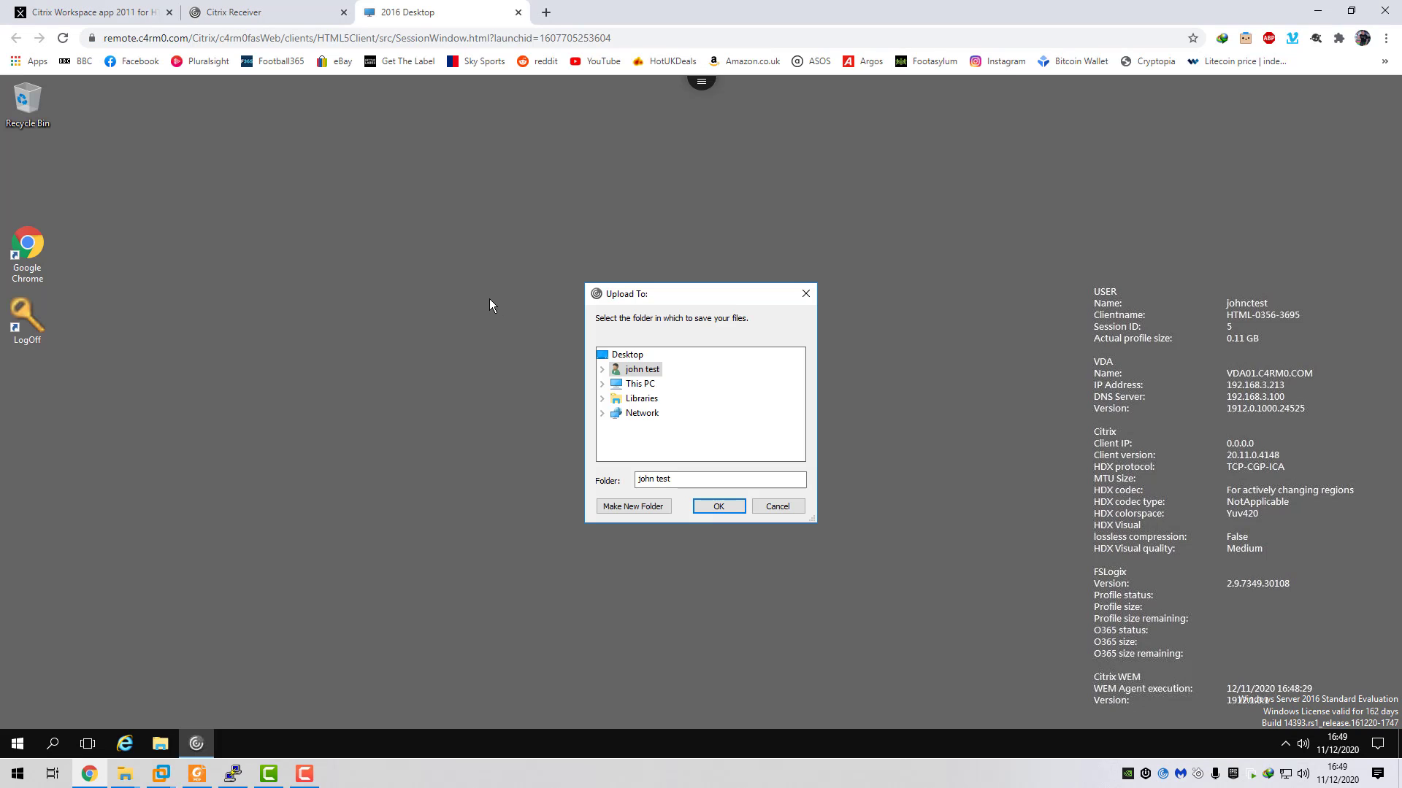
click(639, 359)
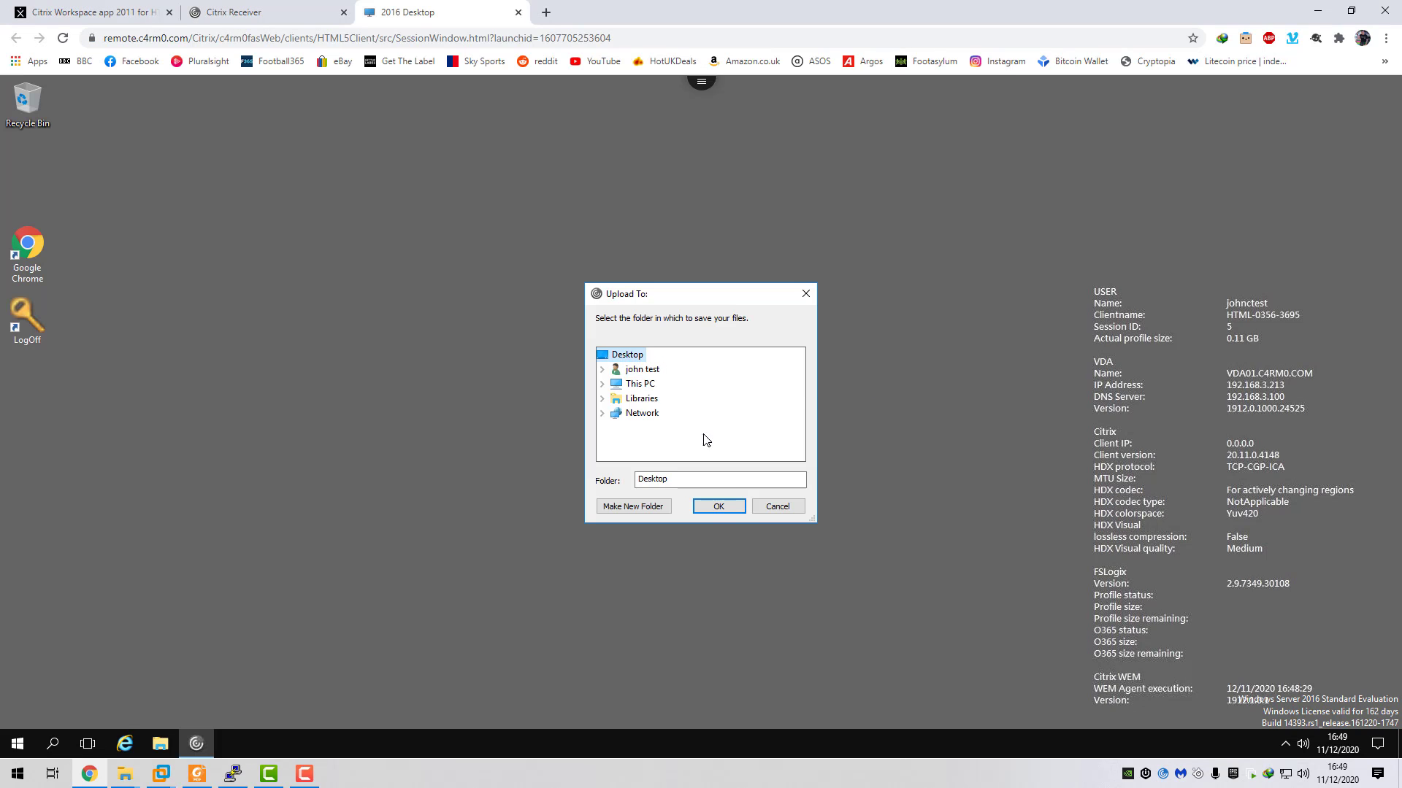
click(719, 506)
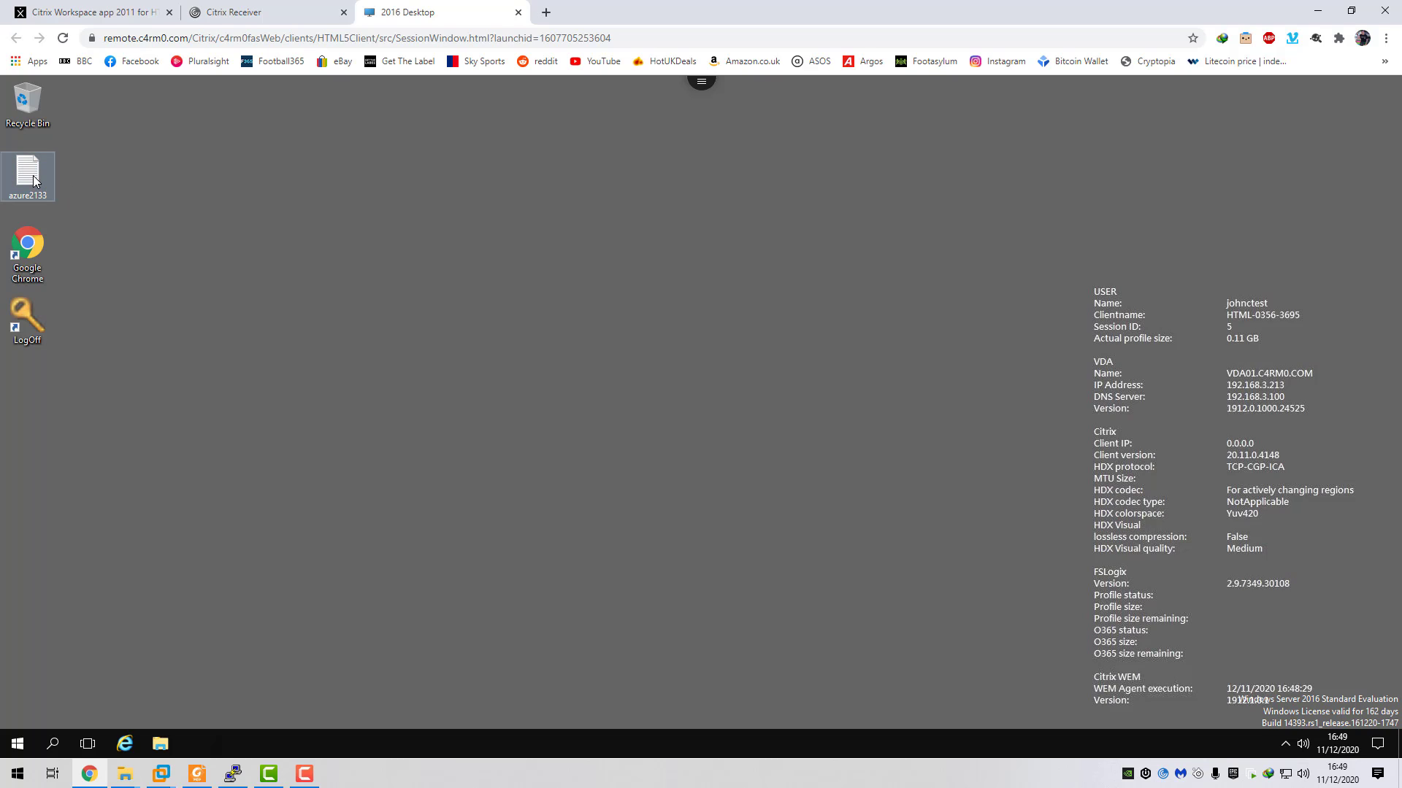
Clear the selection on the session desktop and show the HTML5 session toolbar to examine its options.
click(458, 200)
click(703, 91)
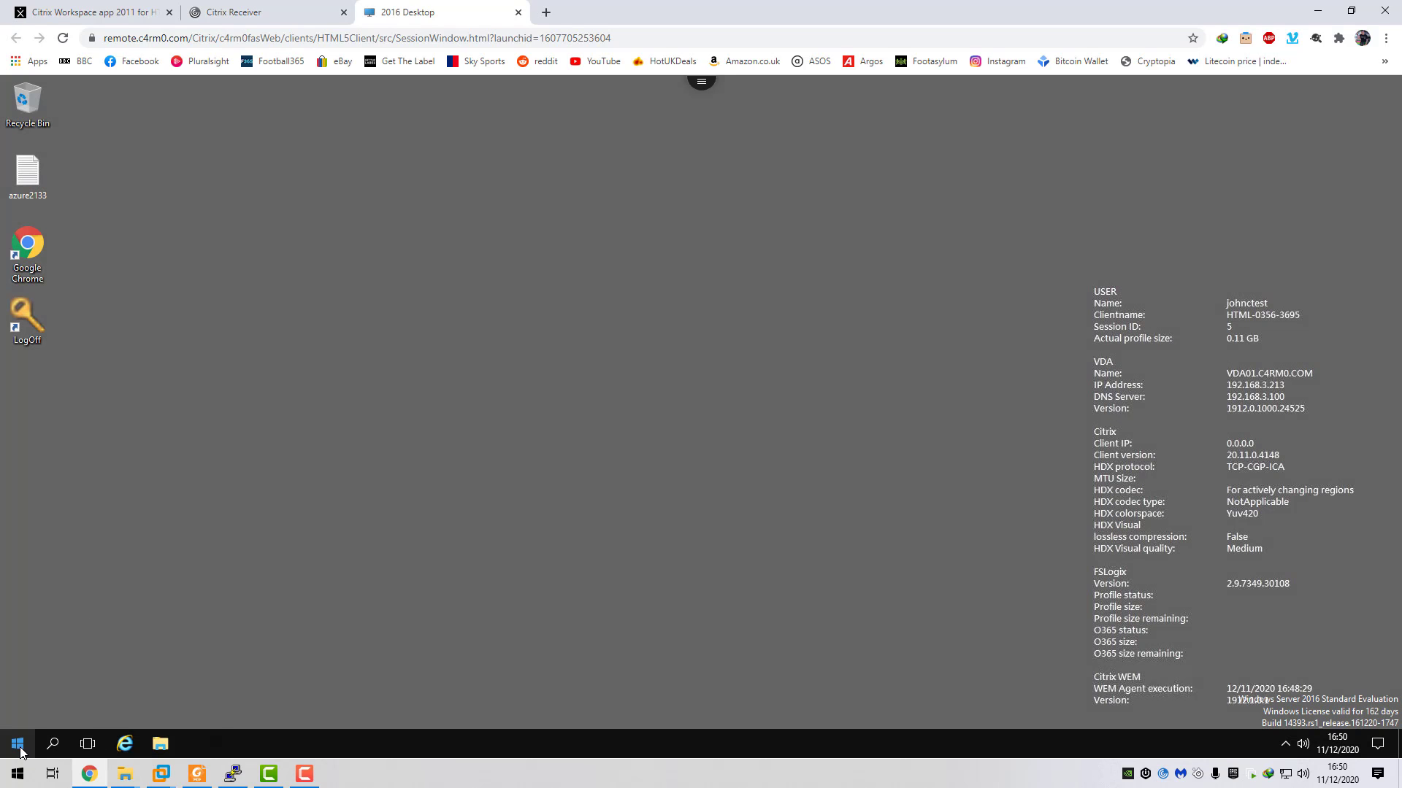
Open Notepad in the remote desktop session and enter the text "test printing".
click(18, 743)
text(notepad)
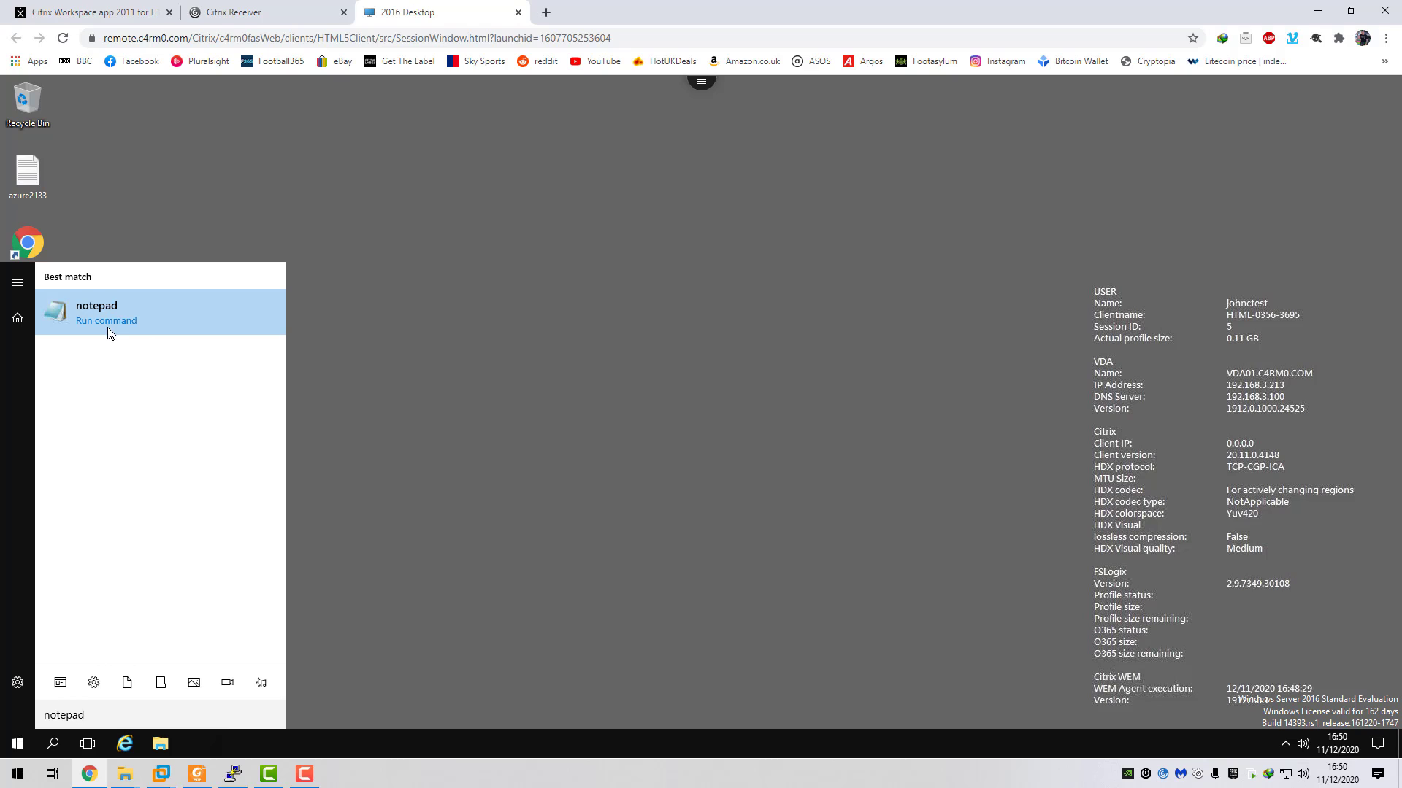
click(111, 327)
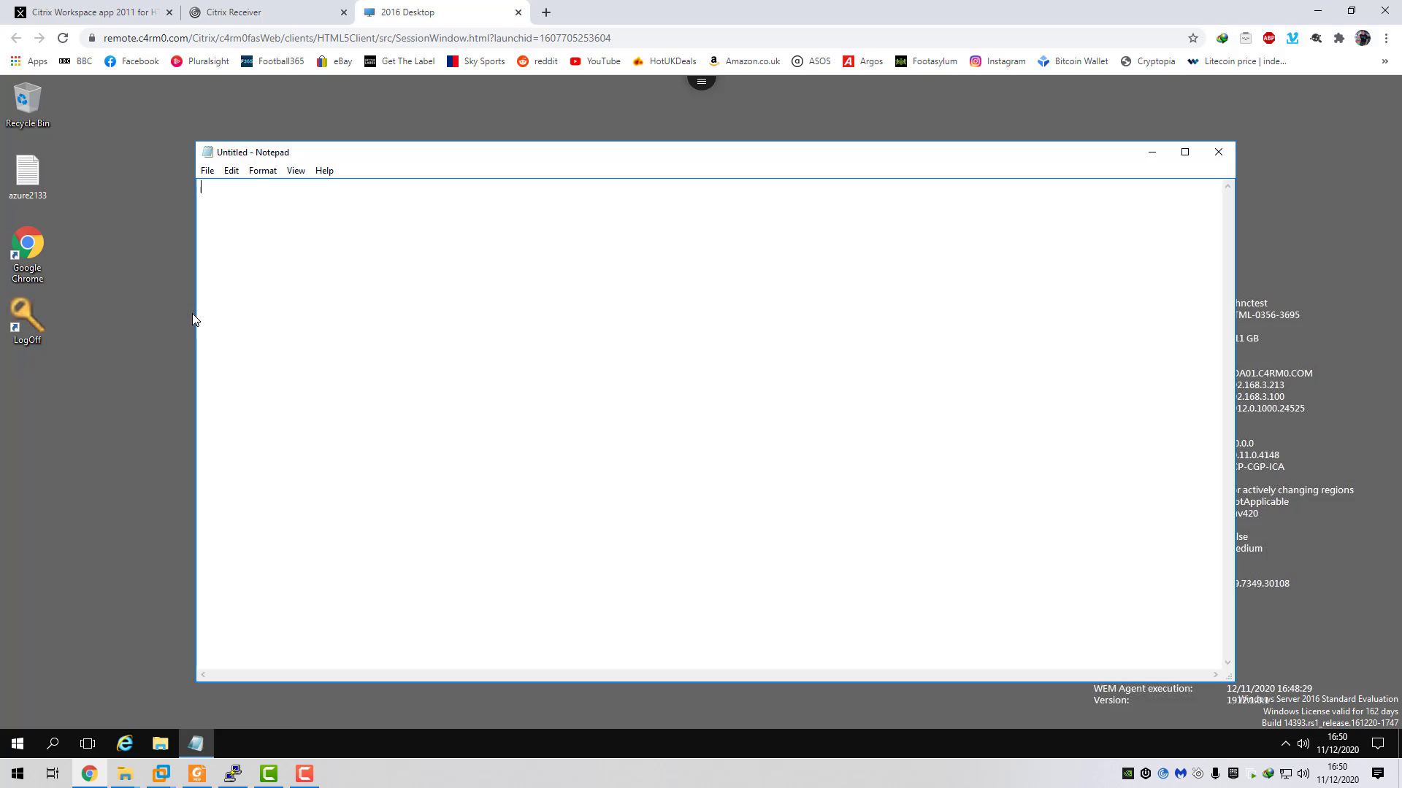
text(test printing)
Print the Notepad document with the Citrix PDF Printer of the HTML5 session.
click(207, 171)
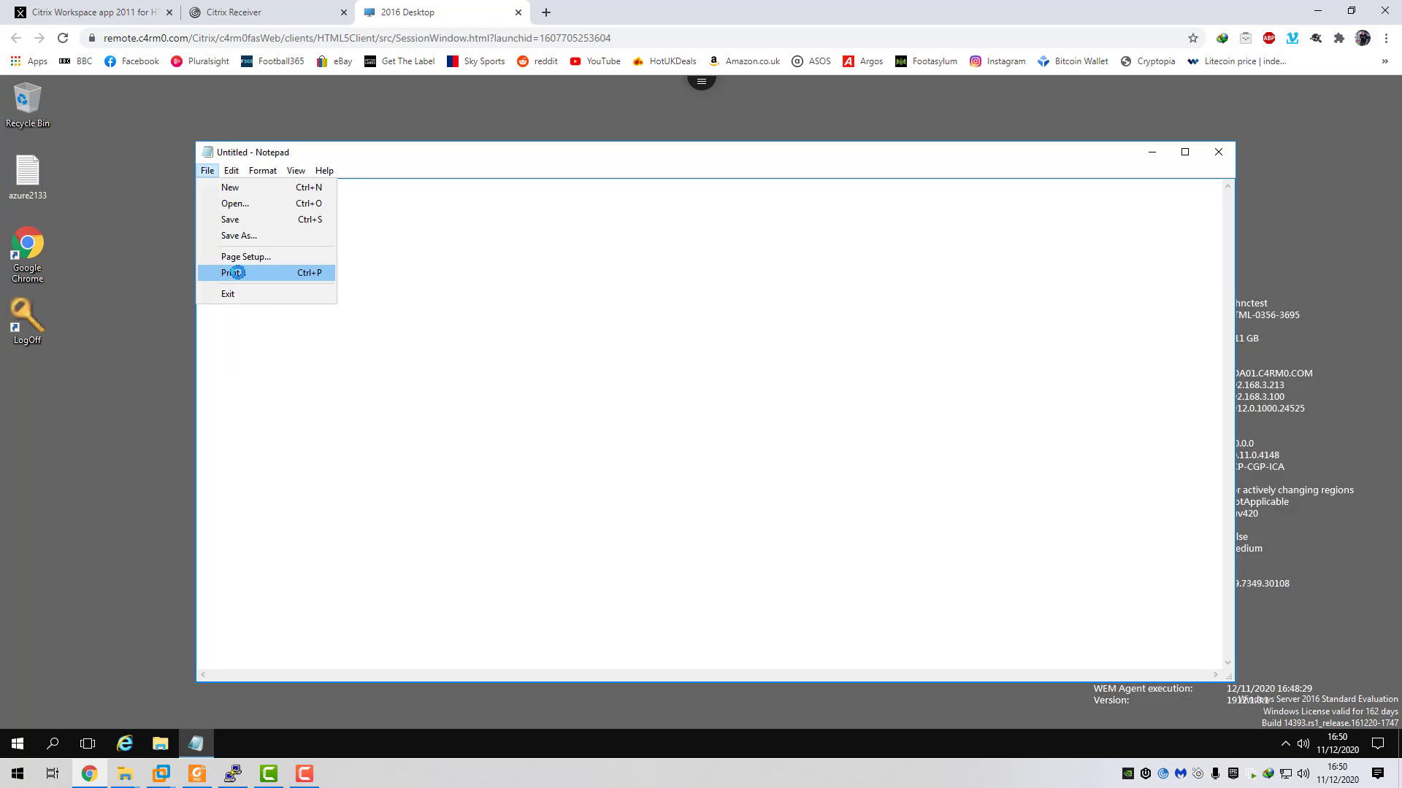
click(234, 273)
click(364, 228)
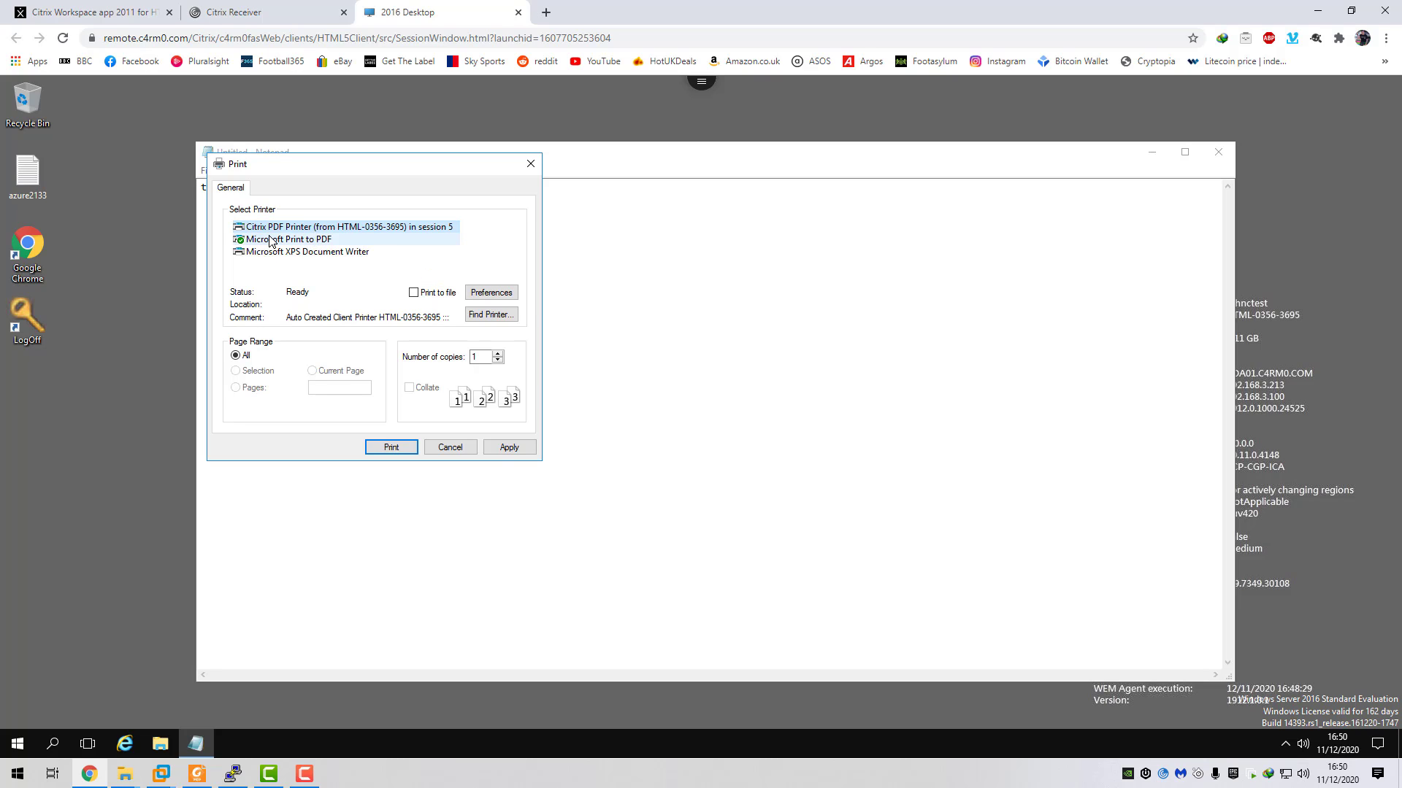
click(340, 229)
click(342, 239)
click(342, 229)
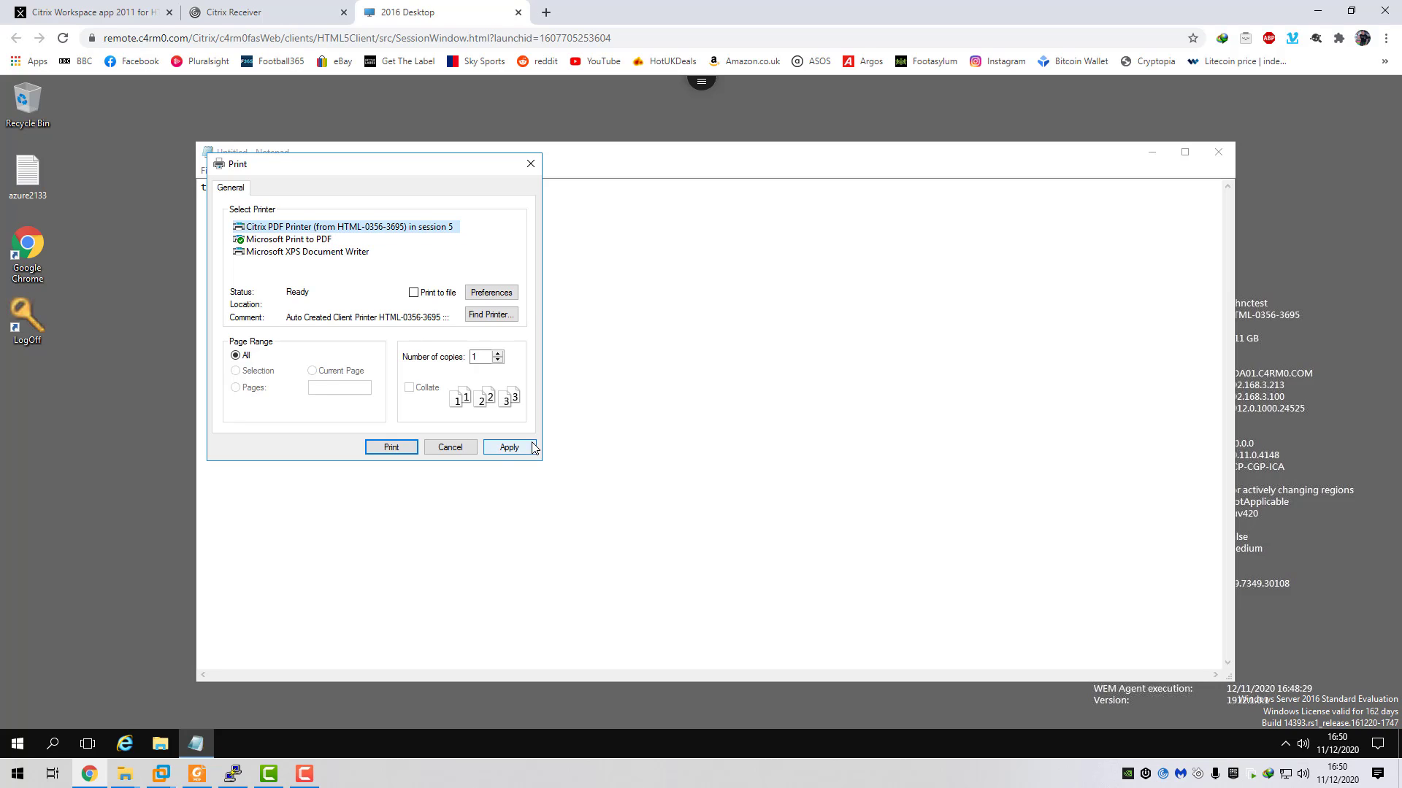
click(390, 447)
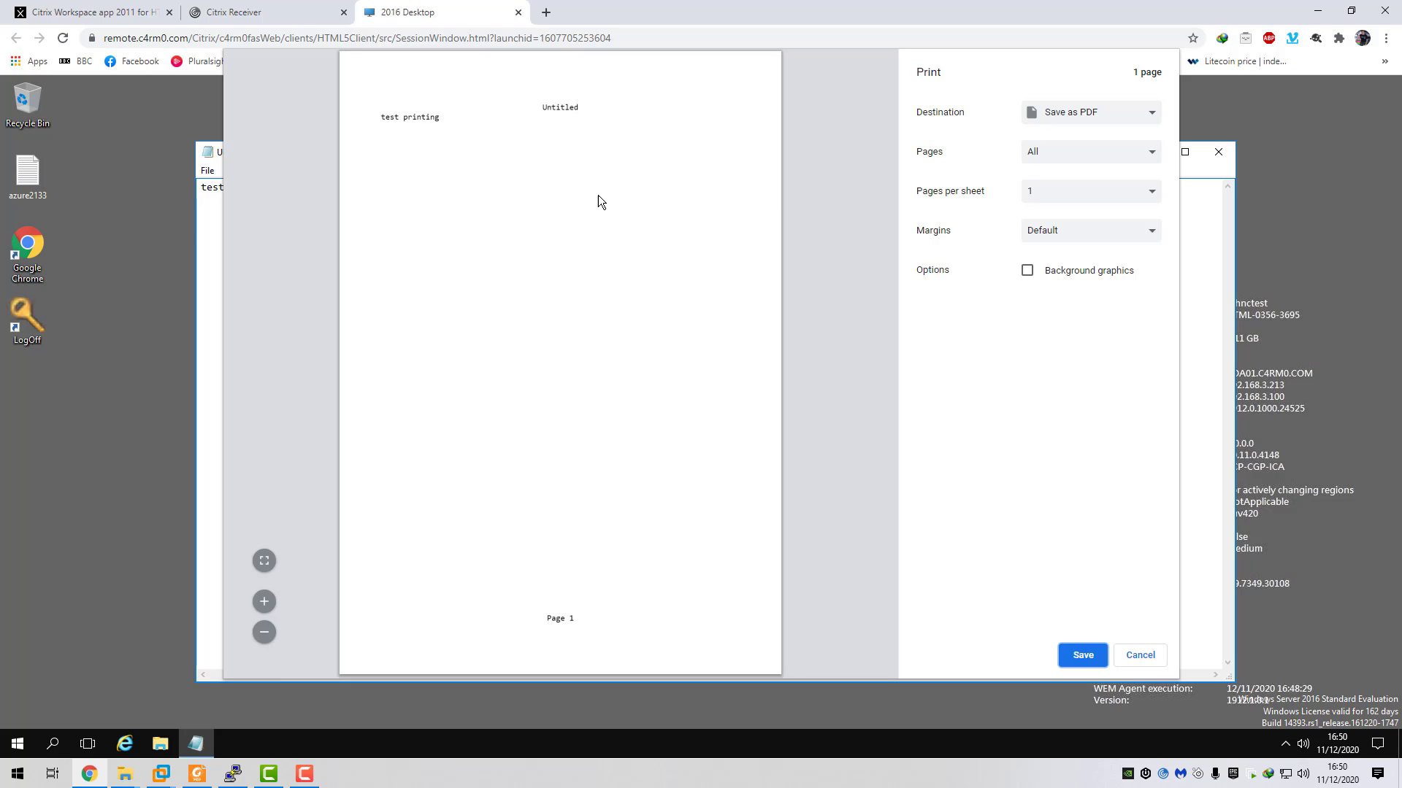
Examine the local print destinations offered for the test document, including the full destination list, and cancel the local print.
click(1089, 123)
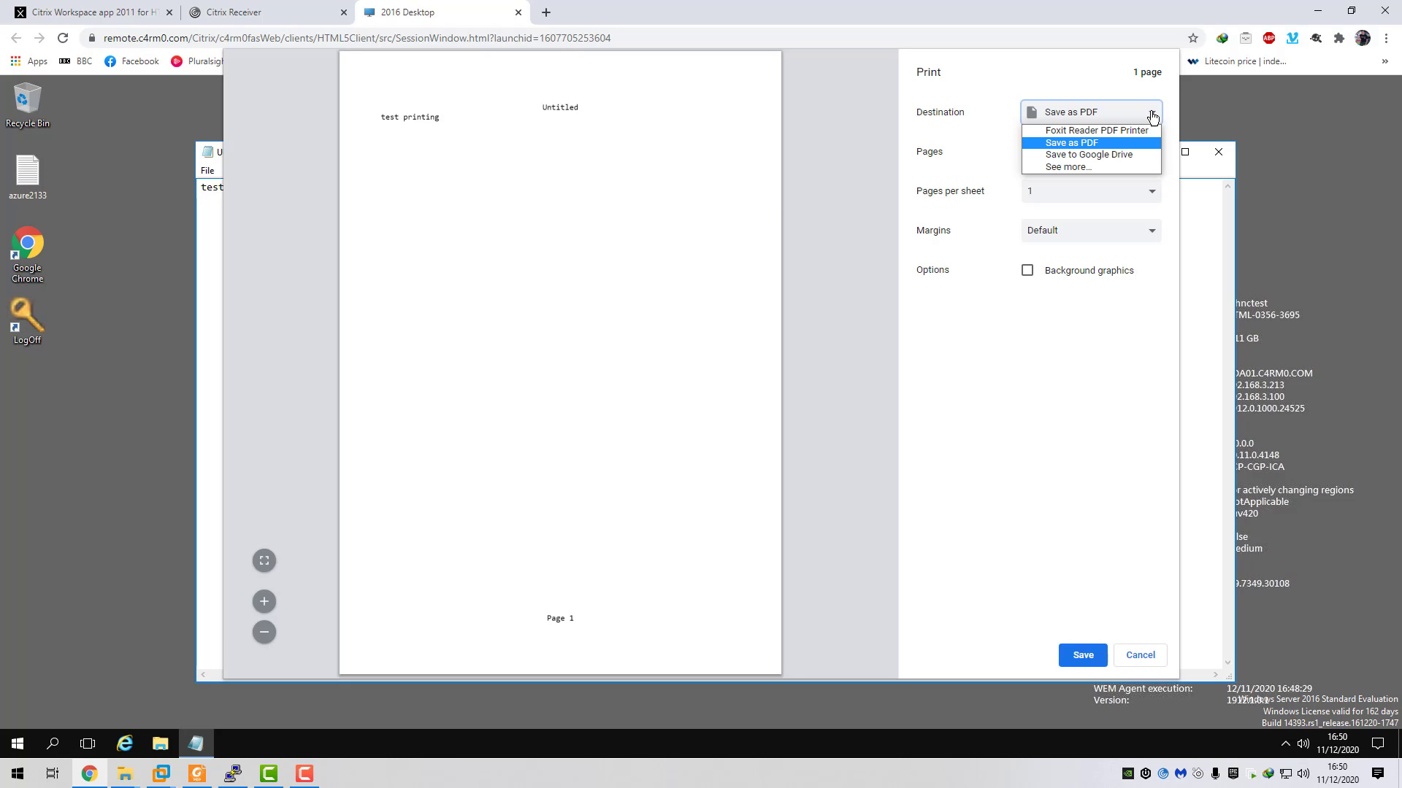
click(1075, 167)
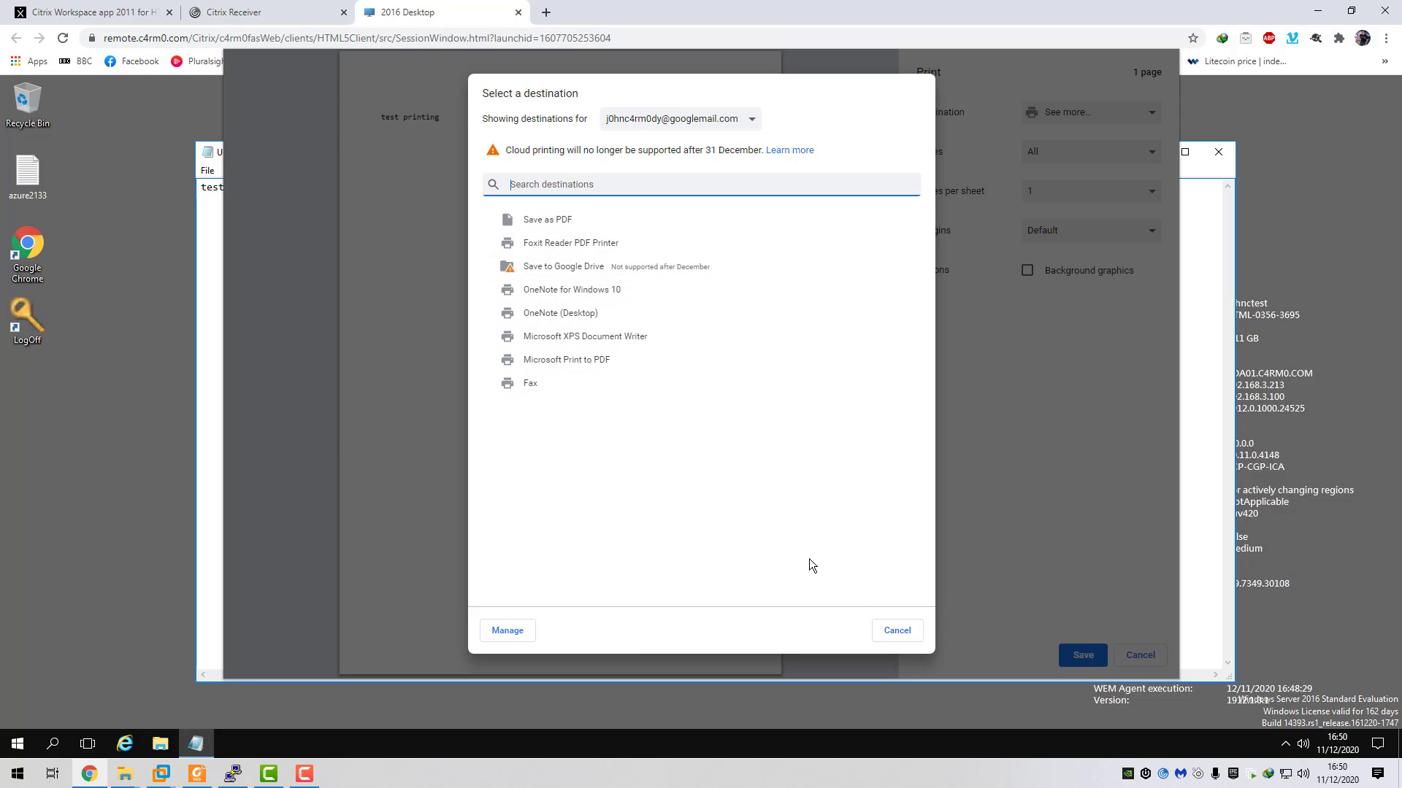
click(899, 632)
click(1123, 120)
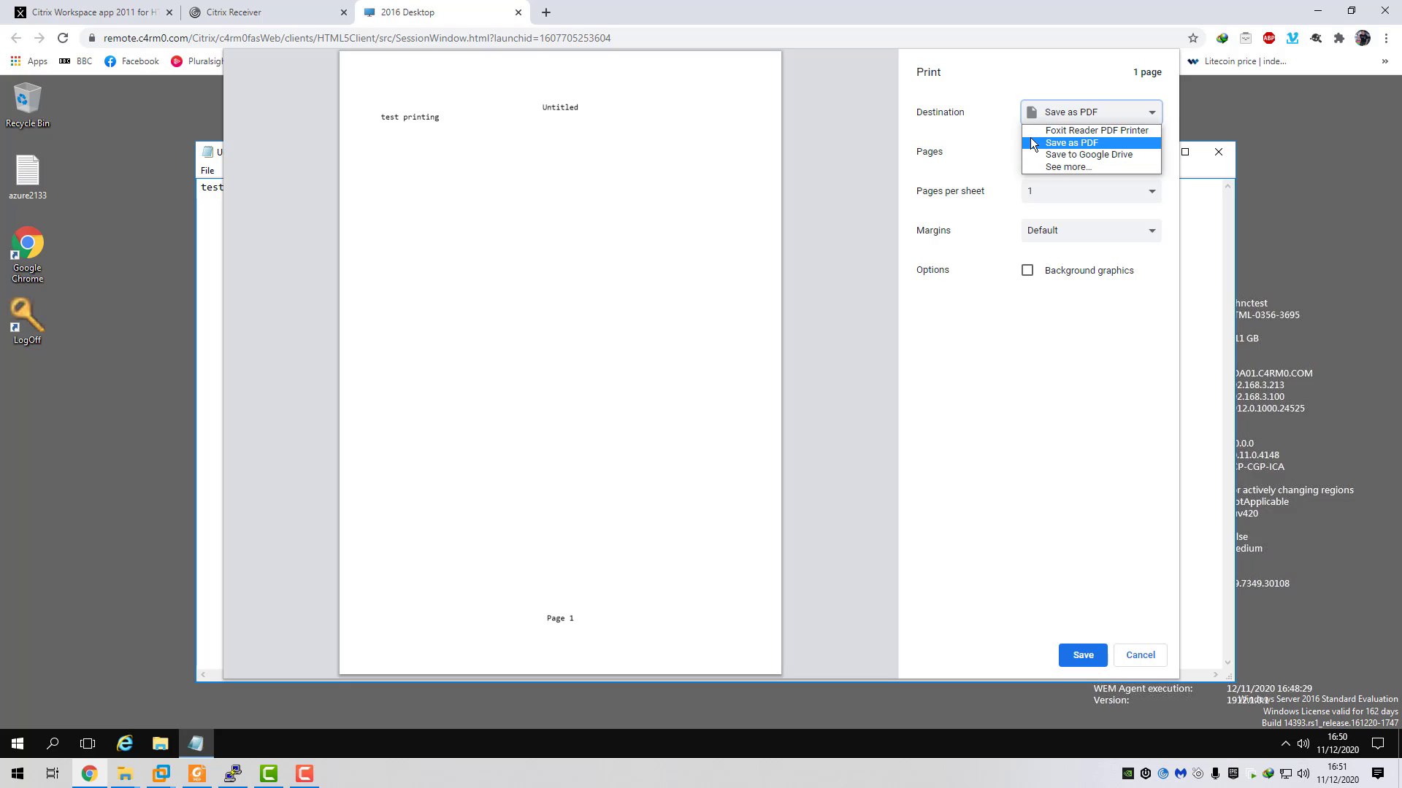
click(1140, 655)
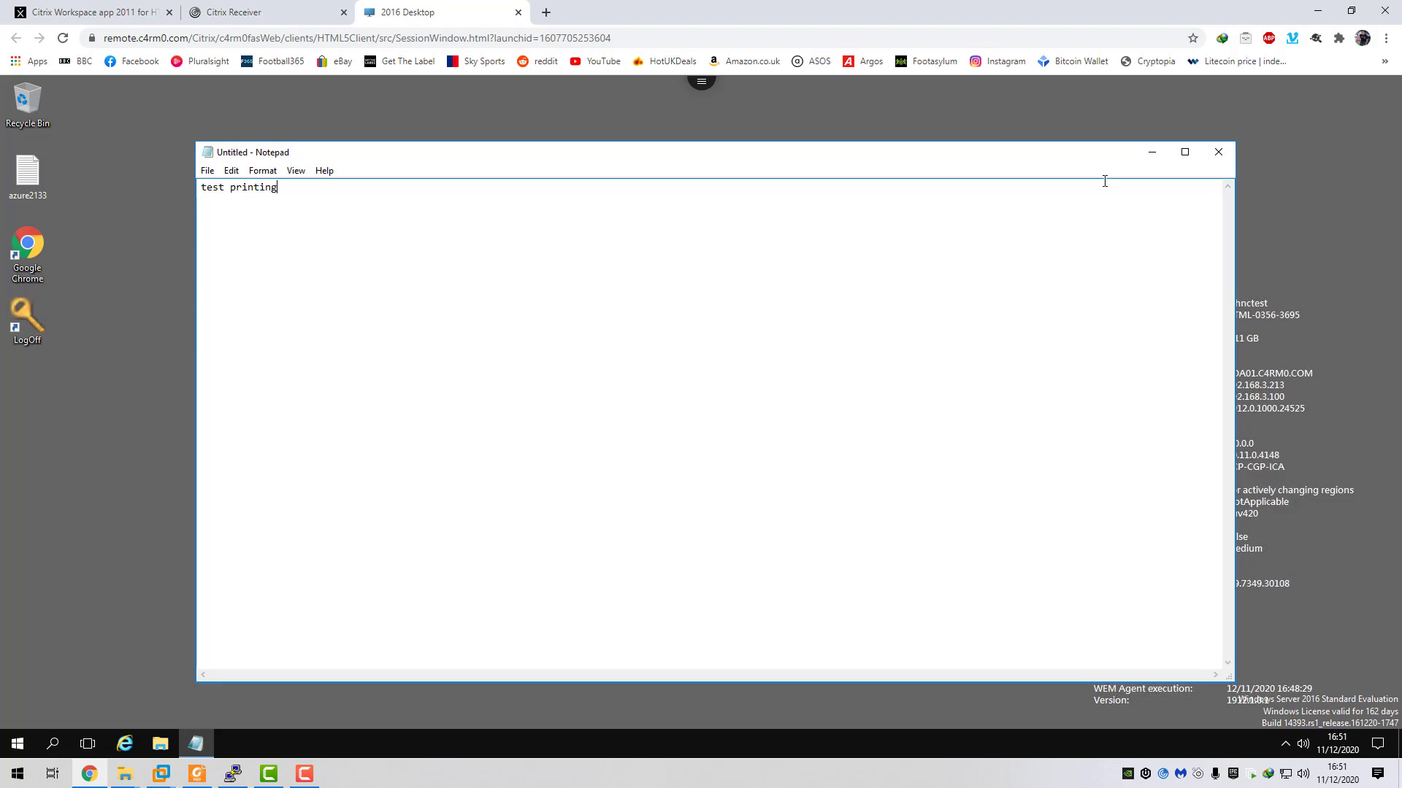
Close Notepad without saving the test text and sign out of the 2016 Desktop session.
click(1218, 157)
click(726, 409)
click(17, 743)
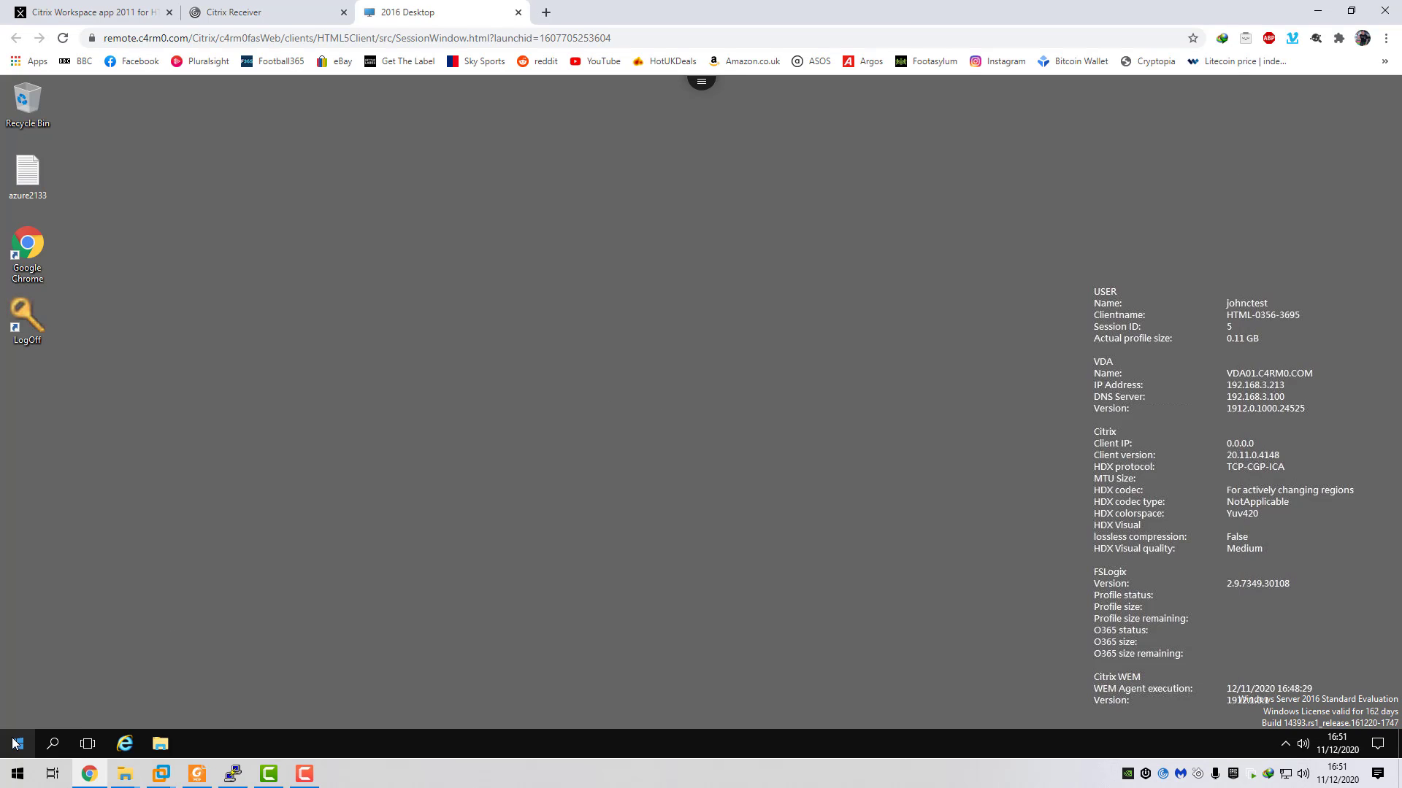
click(17, 643)
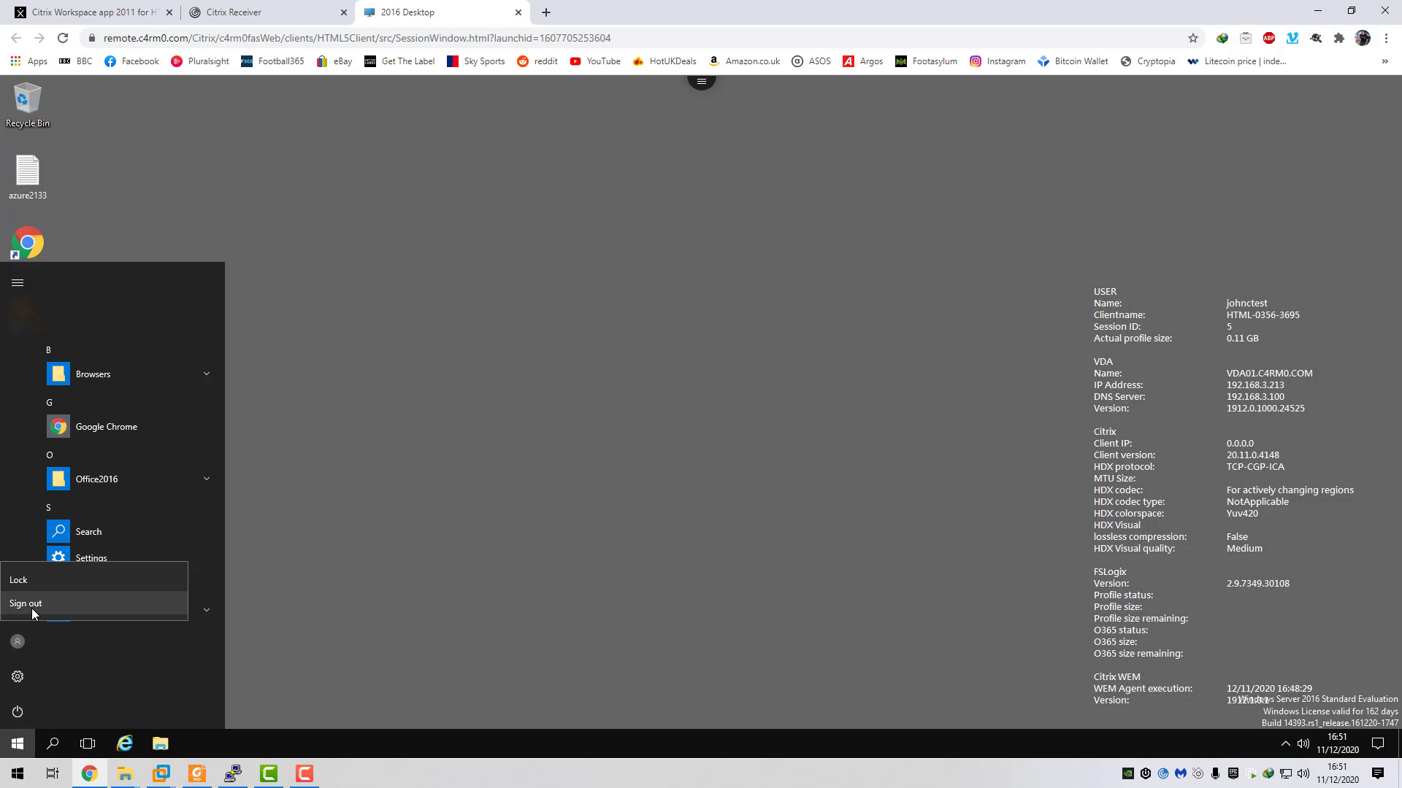
click(29, 605)
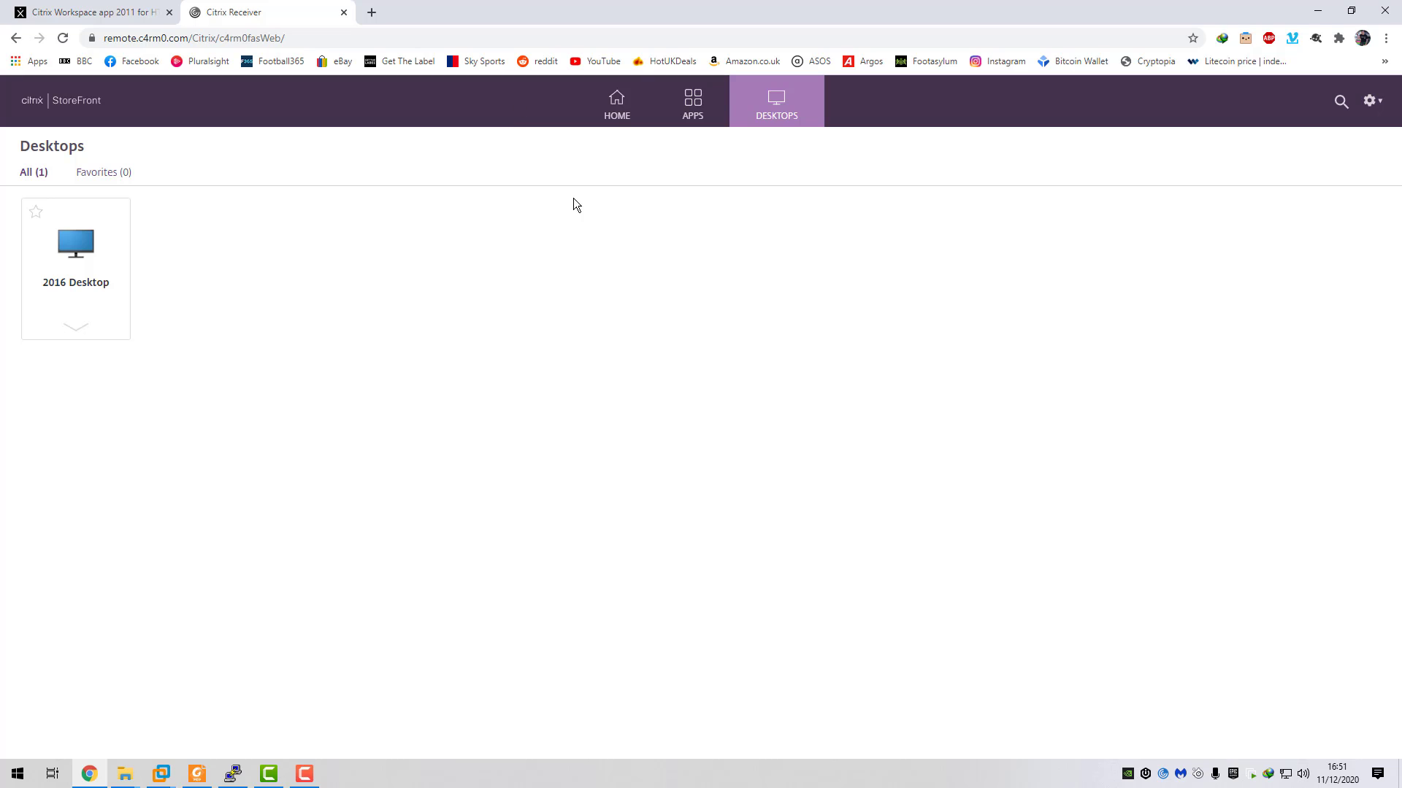
Examine the Home, Apps and Desktops pages of the StoreFront store, reloading the store once.
click(690, 109)
click(617, 109)
click(776, 106)
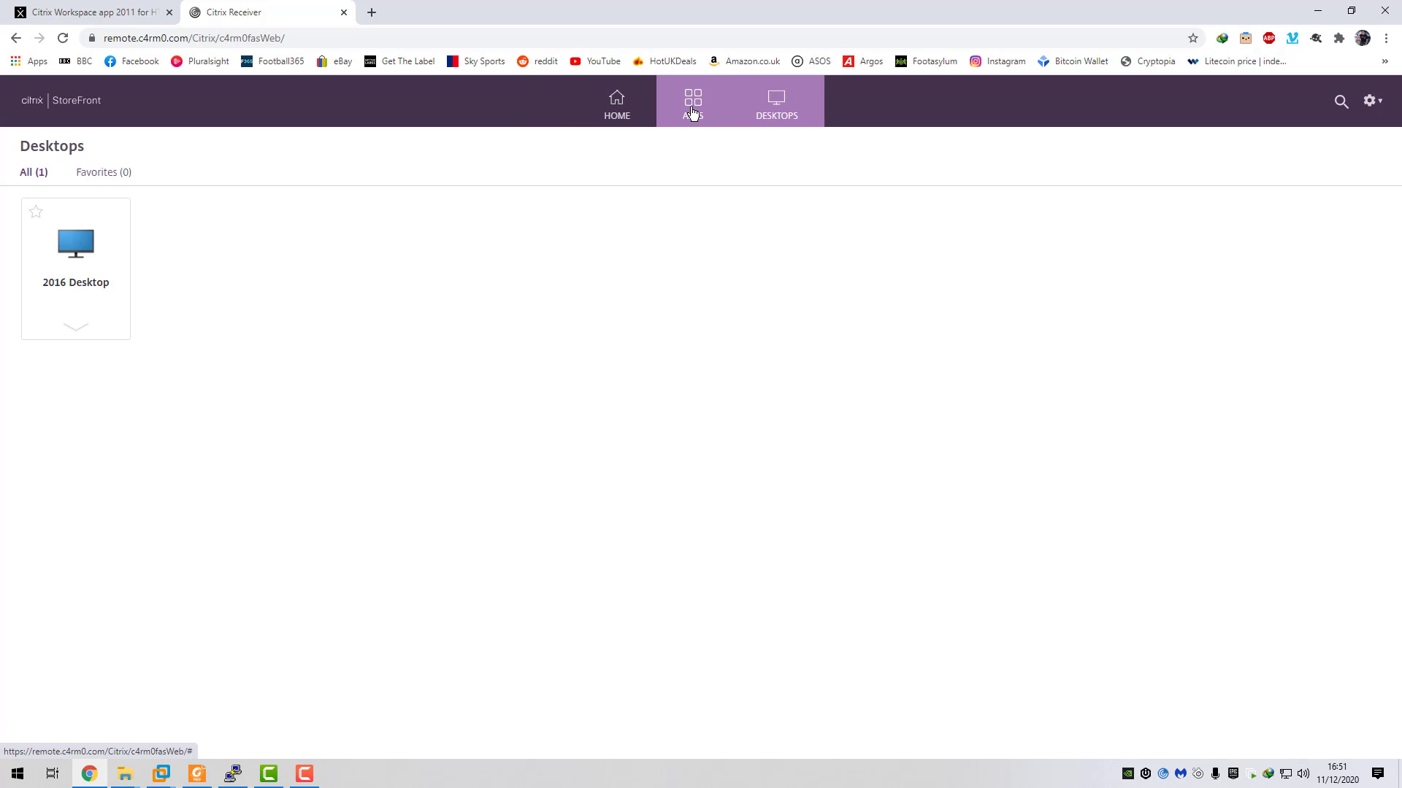
click(693, 112)
right_click(534, 359)
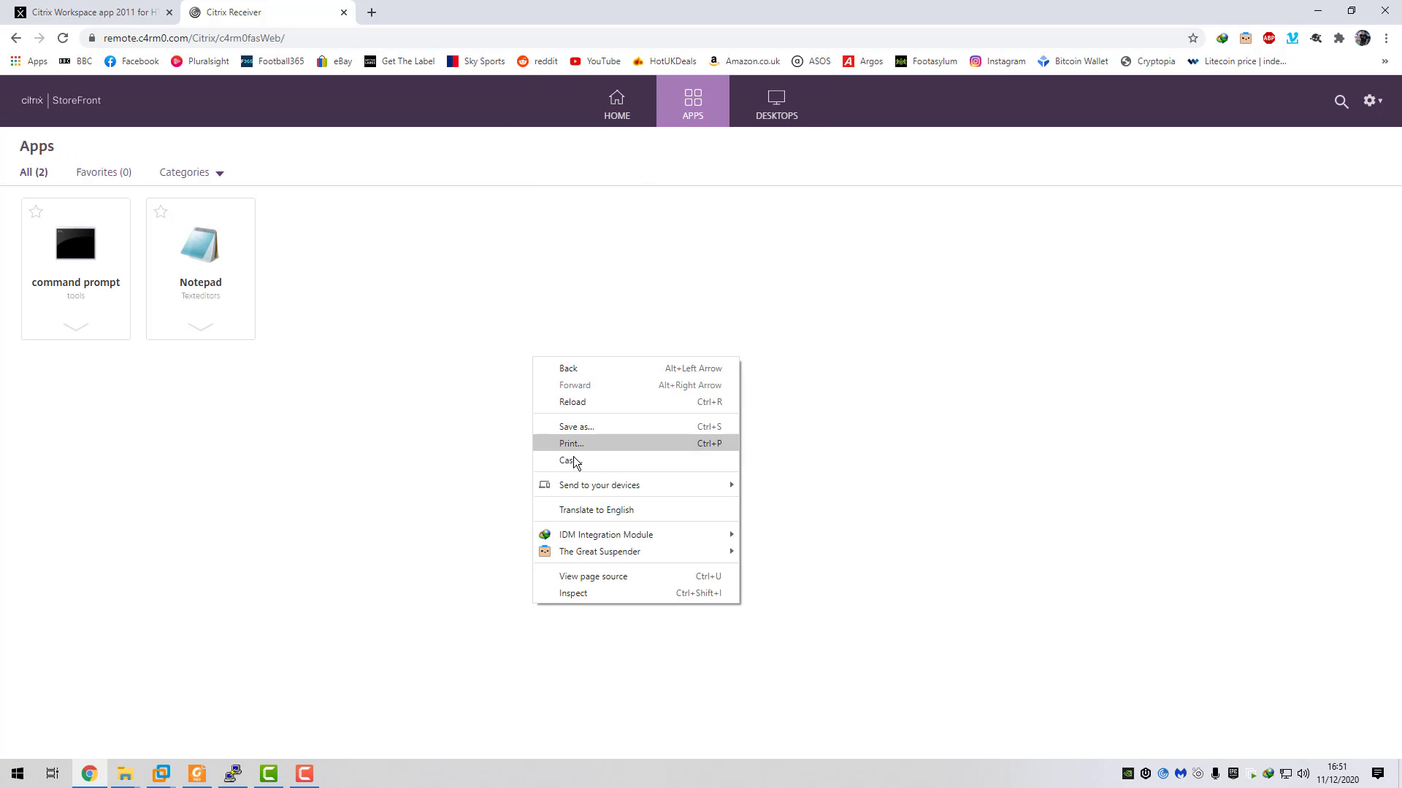
click(571, 401)
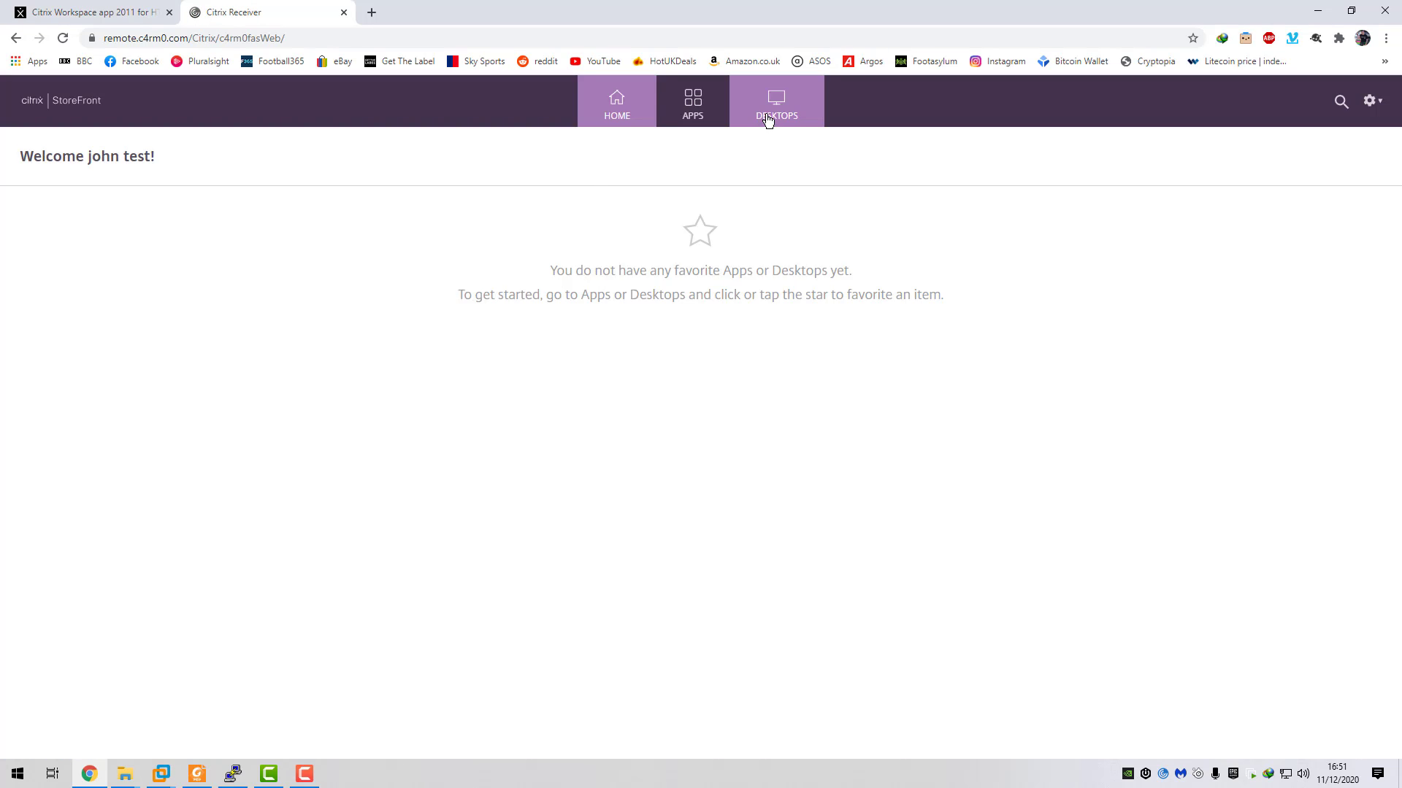
click(768, 121)
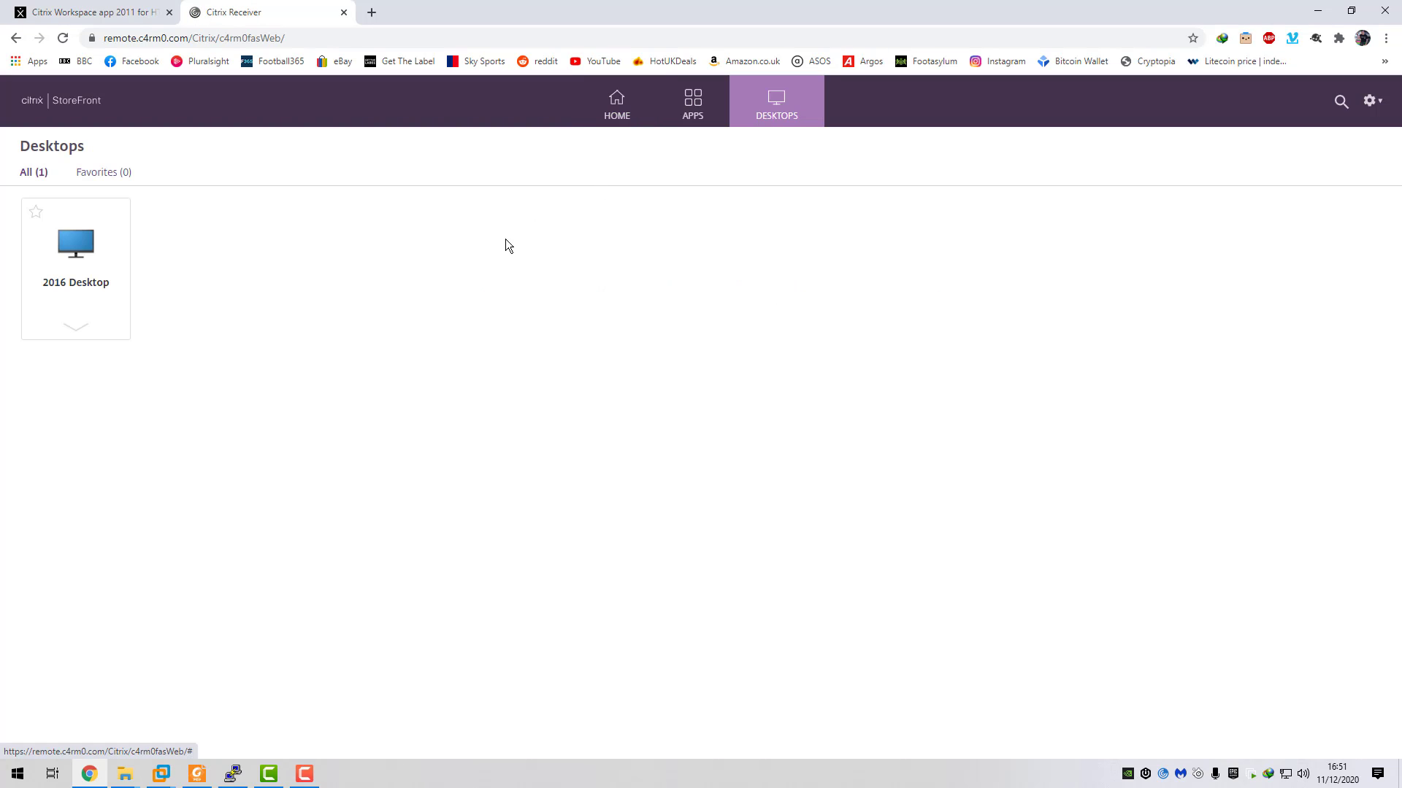
click(691, 119)
click(776, 110)
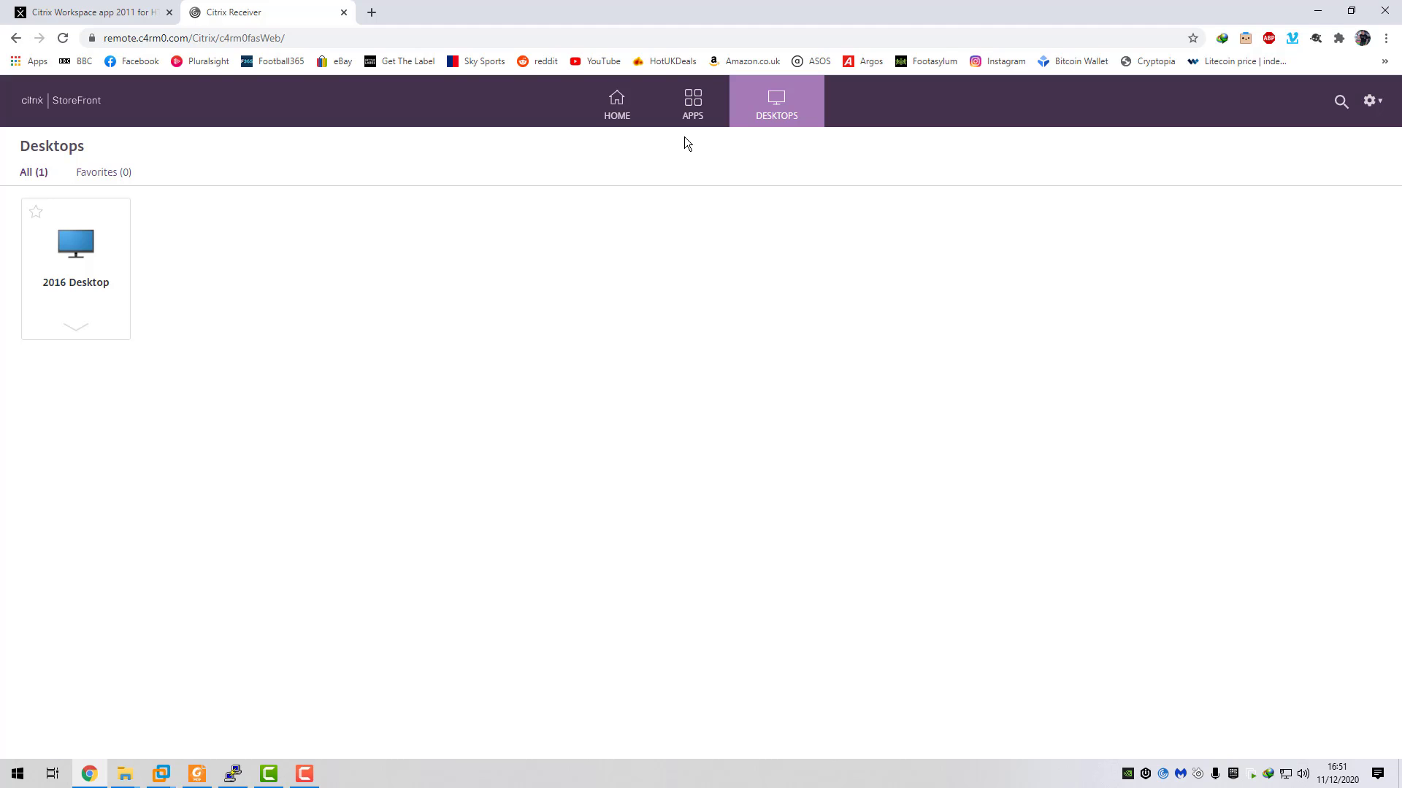
click(692, 119)
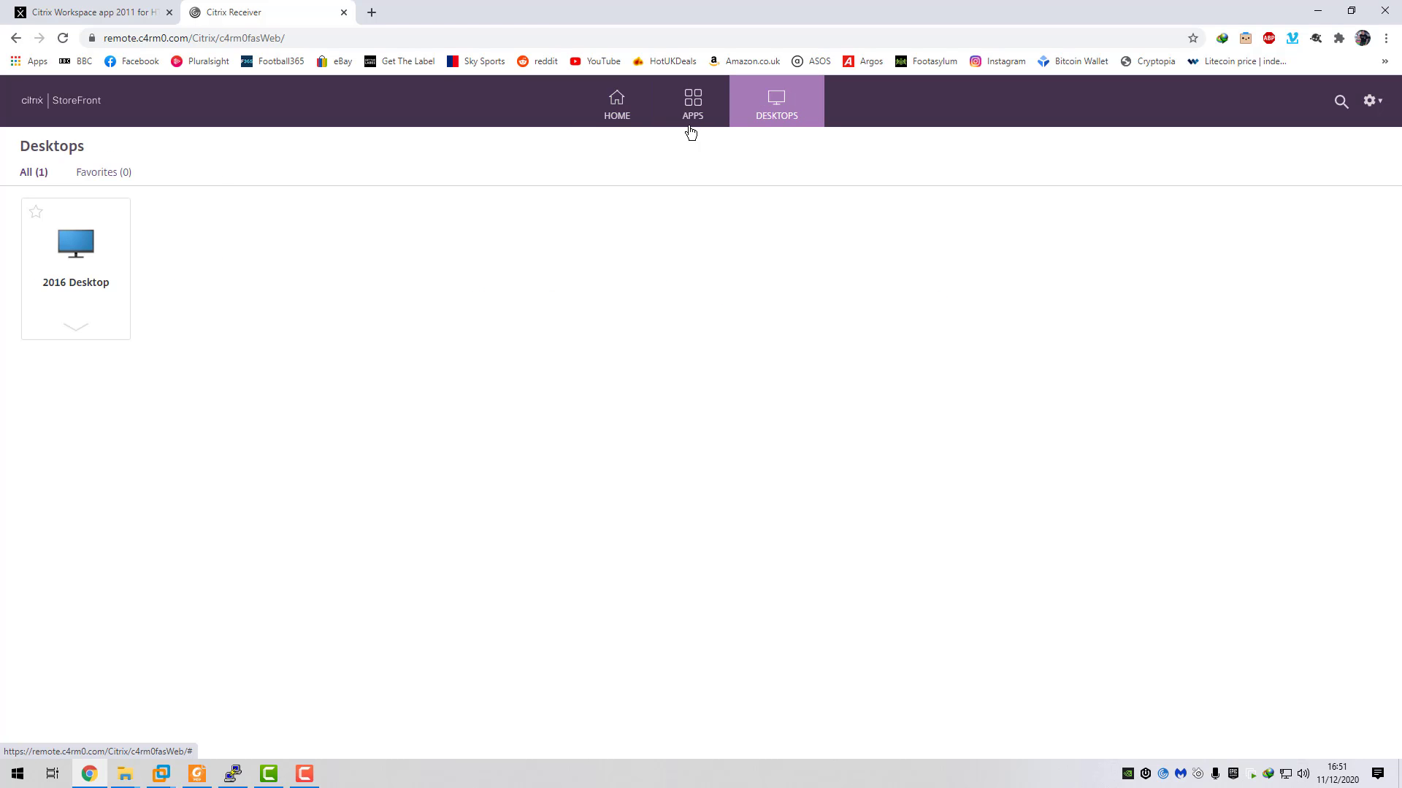
Launch the 2016 Desktop again and open the Browsers program group in the session.
click(73, 242)
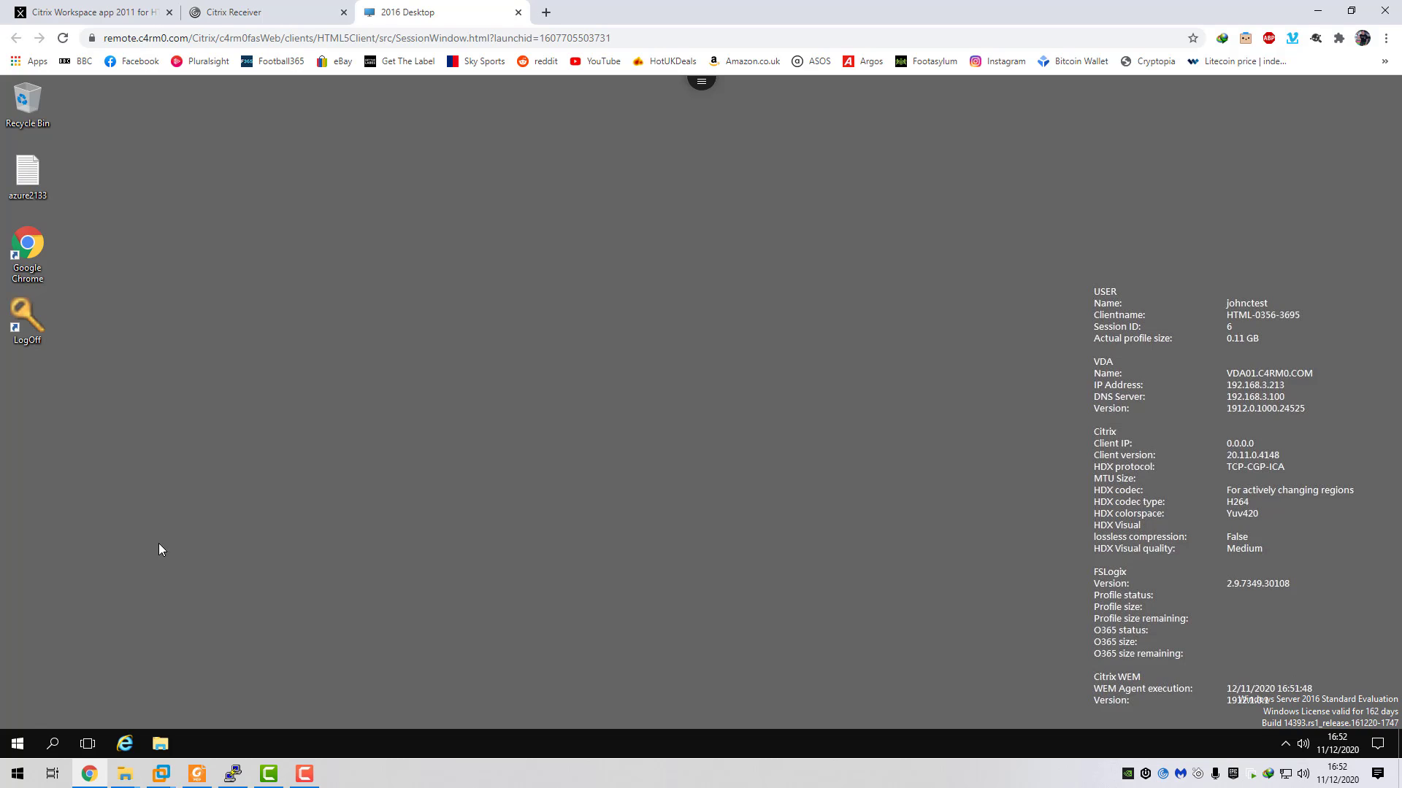
click(18, 743)
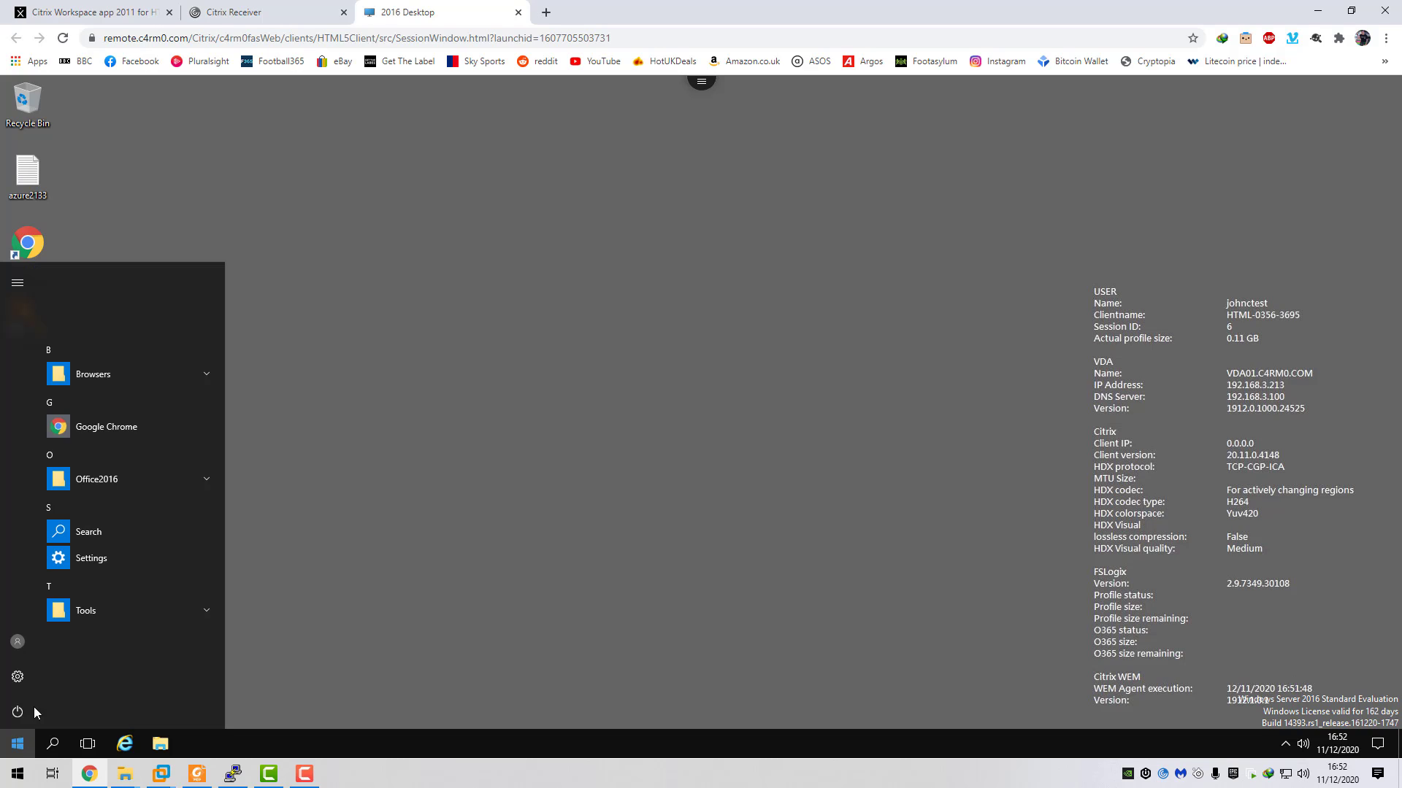
click(119, 380)
click(110, 516)
click(338, 448)
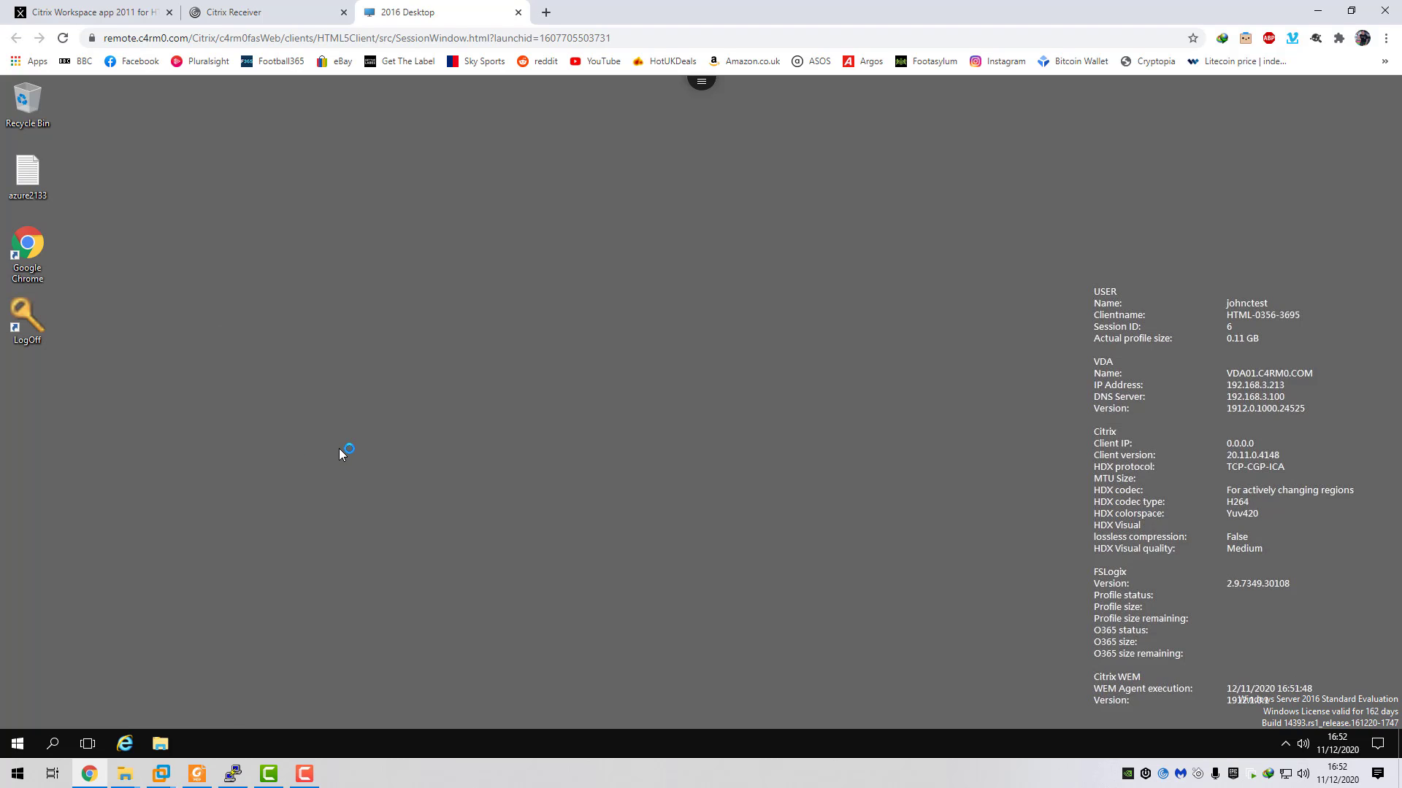